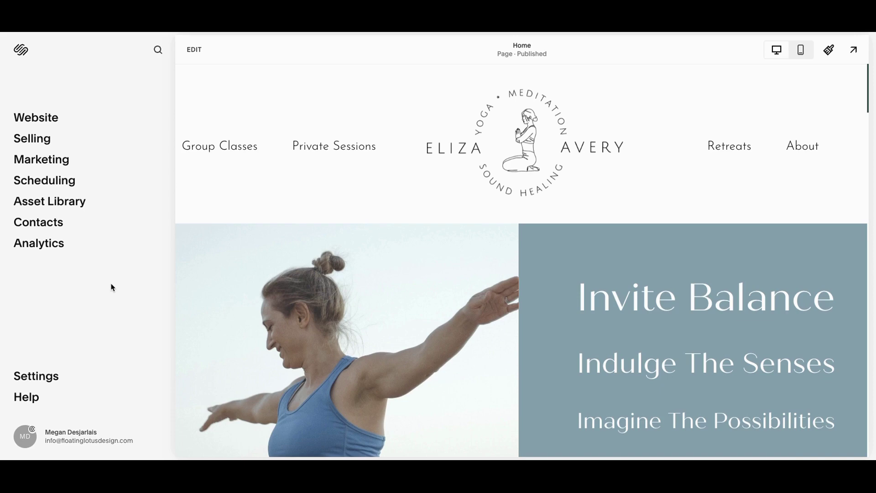
- Search the site's settings for "css" and "seo", leaving the search without opening a result
{"action": "left_click", "coordinate": [158, 51]}
{"action": "left_click", "coordinate": [158, 51]}
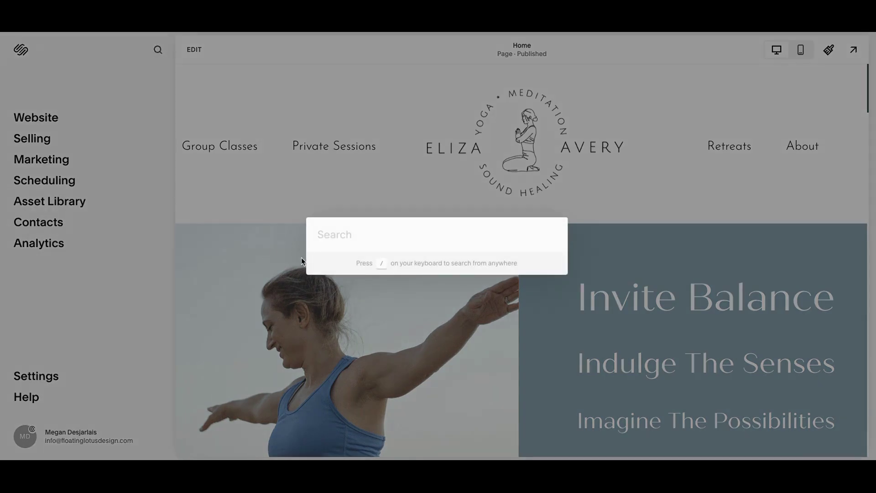
{"action": "type", "text": "css"}
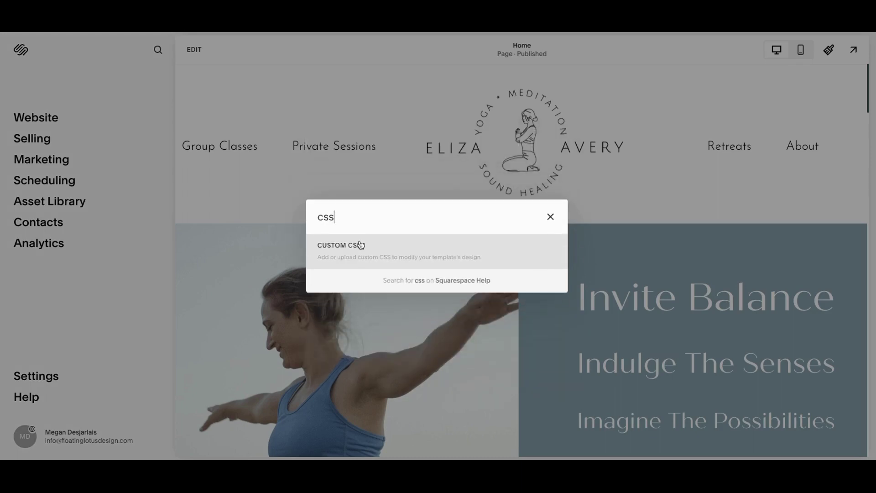
{"action": "key", "text": "BackSpace"}
{"action": "key", "text": "BackSpace"}
{"action": "key", "text": "BackSpace"}
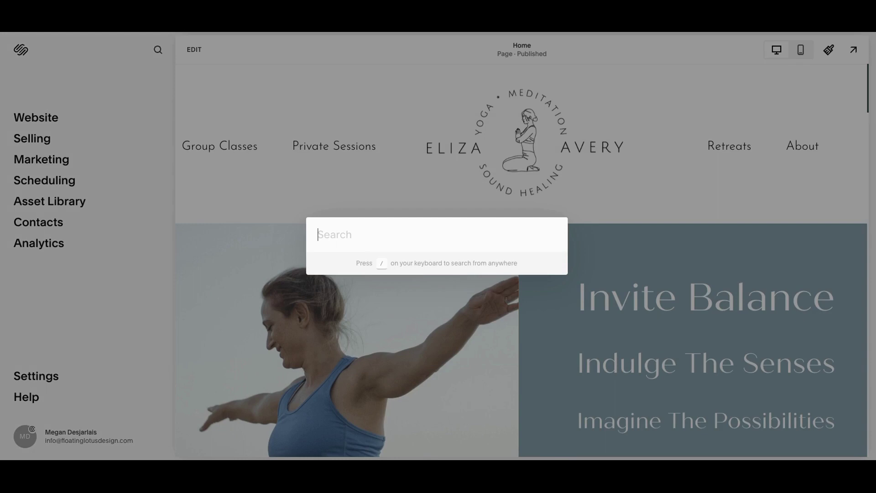
{"action": "type", "text": "seo"}
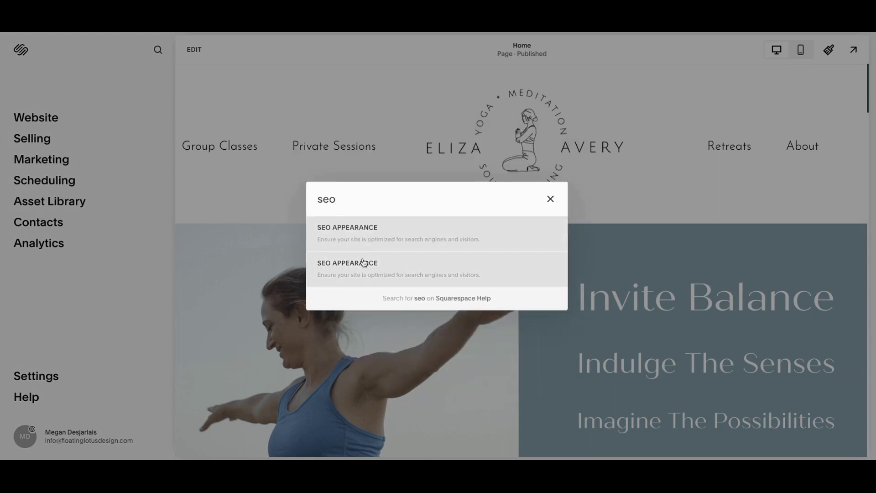
{"action": "left_click", "coordinate": [552, 200]}
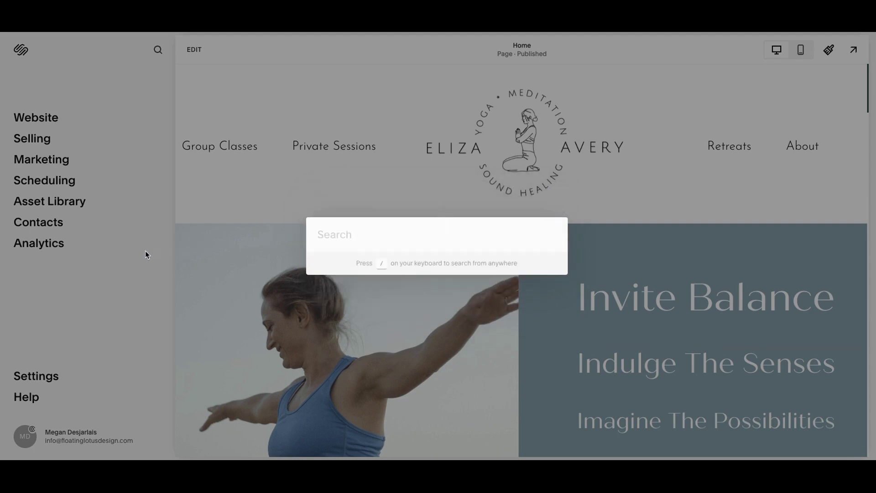
{"action": "left_click", "coordinate": [145, 232]}
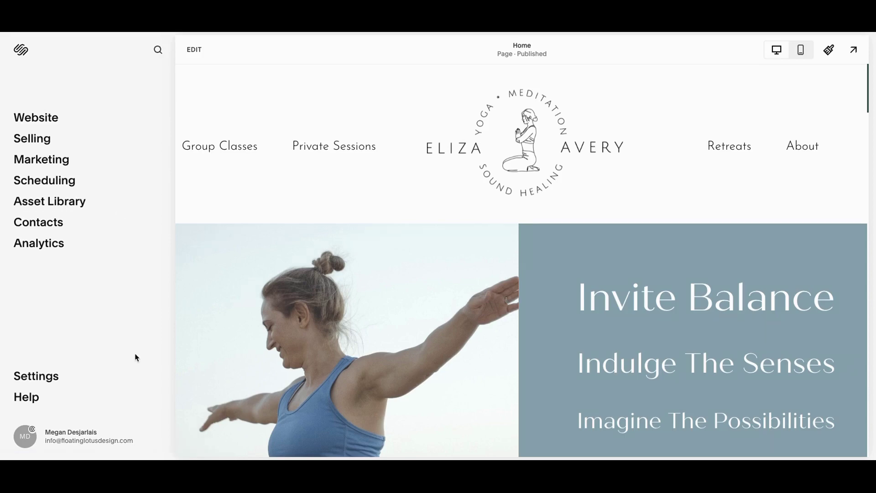
- Open the SEO Appearance page in the site's marketing settings
{"action": "left_click", "coordinate": [41, 379]}
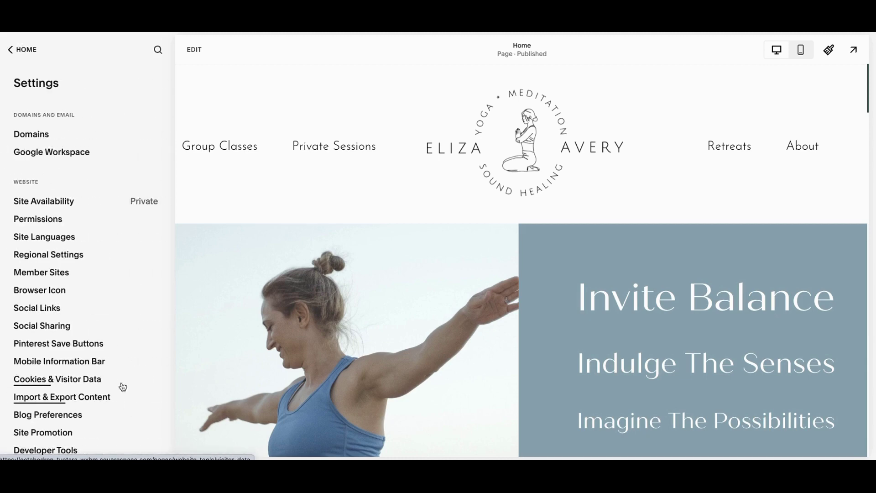
{"action": "scroll", "coordinate": [146, 399], "scroll_direction": "down", "scroll_amount": 5}
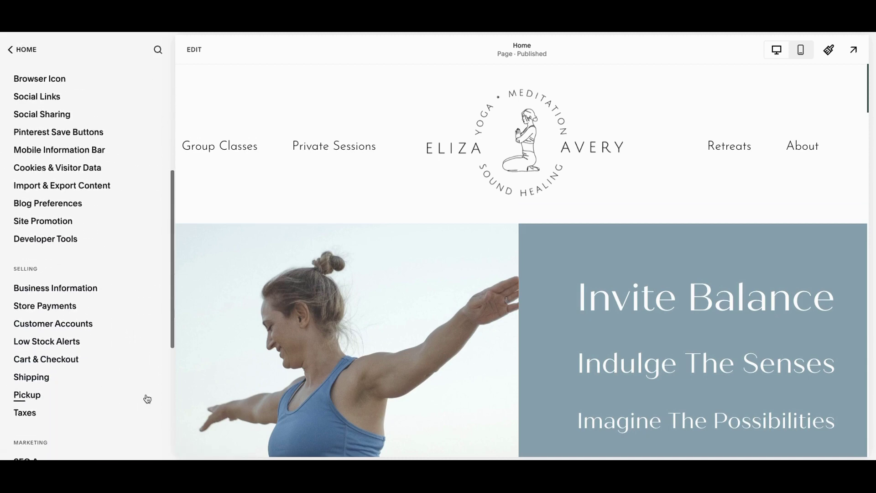
{"action": "scroll", "coordinate": [147, 400], "scroll_direction": "down", "scroll_amount": 3}
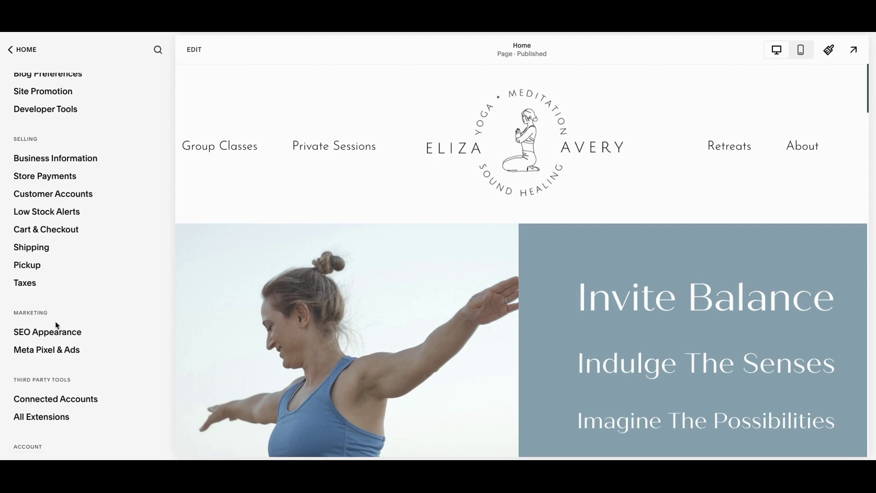
{"action": "left_click", "coordinate": [55, 334]}
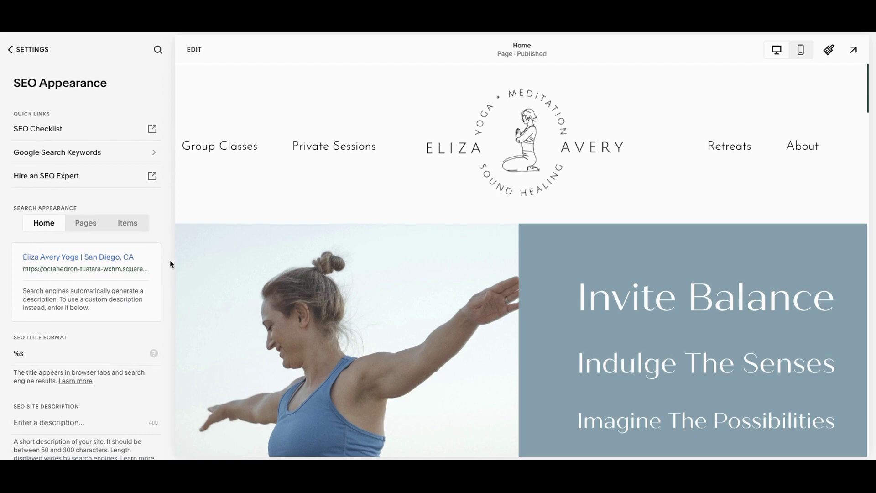
- Examine the home page's search preview title and the variables supported by its SEO title format
{"action": "scroll", "coordinate": [171, 265], "scroll_direction": "down", "scroll_amount": 1}
{"action": "scroll", "coordinate": [171, 264], "scroll_direction": "up", "scroll_amount": 1}
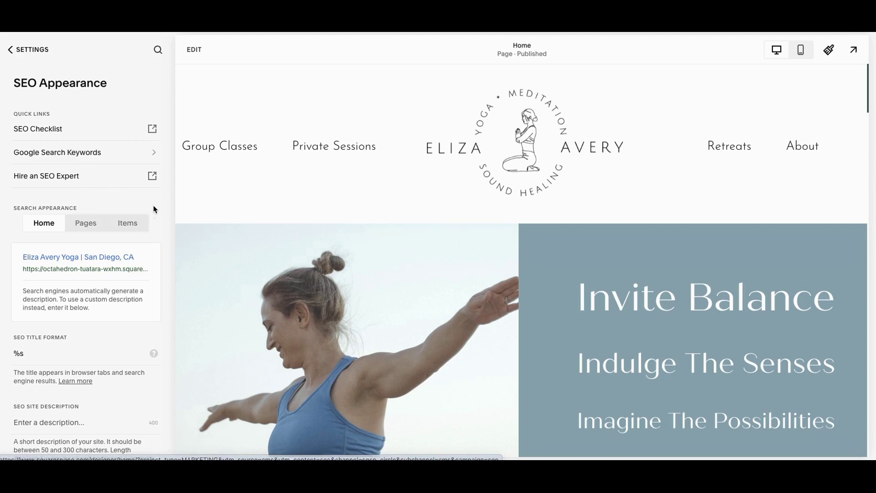
{"action": "scroll", "coordinate": [154, 208], "scroll_direction": "down", "scroll_amount": 1}
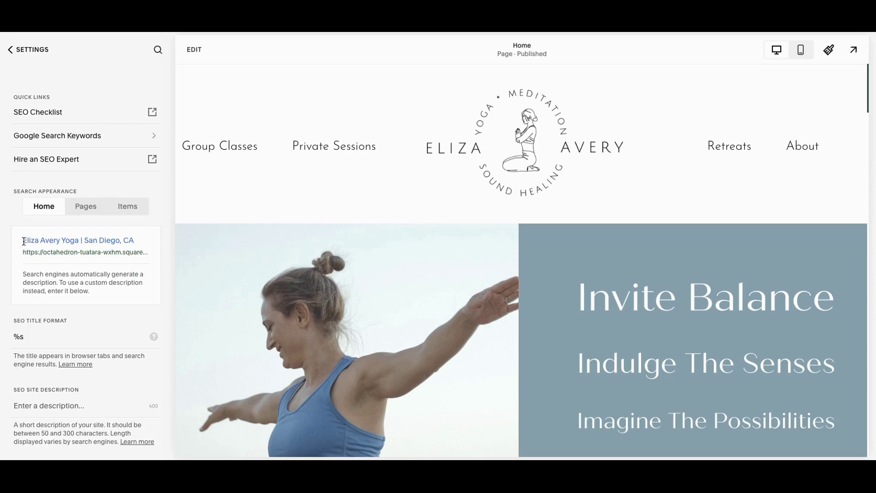
{"action": "left_click_drag", "start_coordinate": [24, 242], "coordinate": [137, 245]}
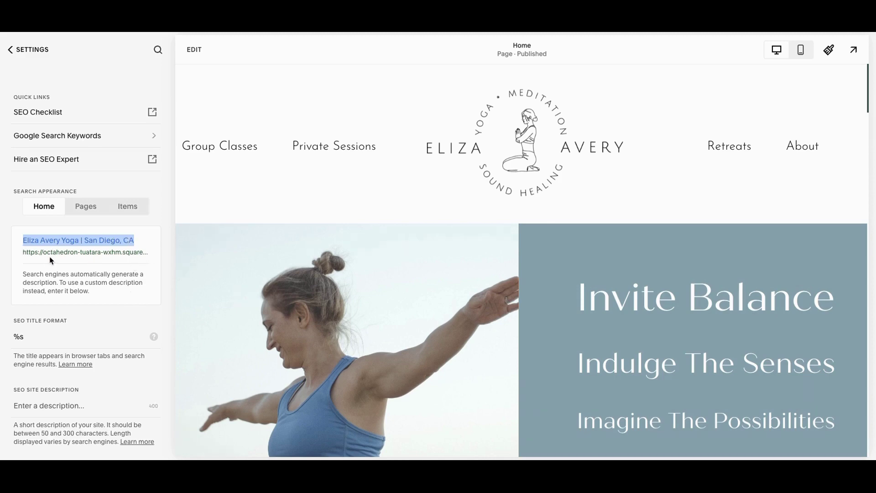
{"action": "left_click", "coordinate": [26, 261]}
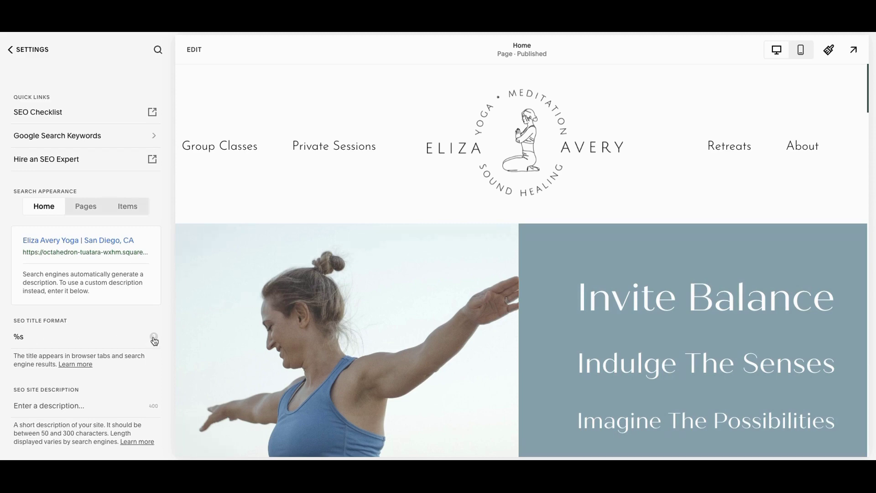
{"action": "mouse_move", "coordinate": [155, 343]}
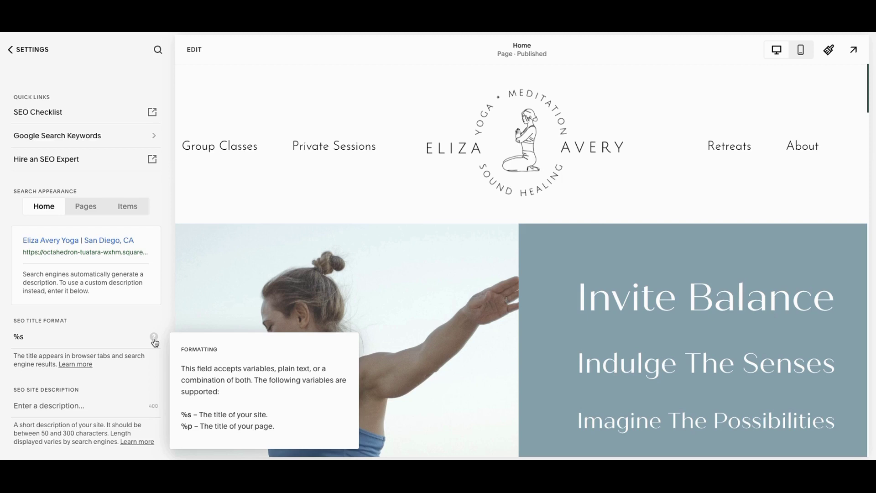
- Try adding "- best yoga in CA" after %s in the home SEO title format, and erase the phrase after the dash
{"action": "left_click", "coordinate": [99, 338]}
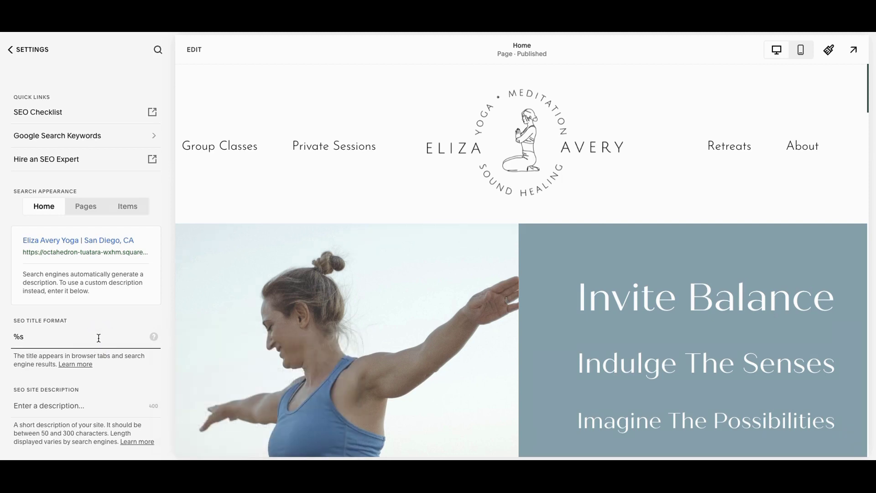
{"action": "type", "text": "- best yoga in CA"}
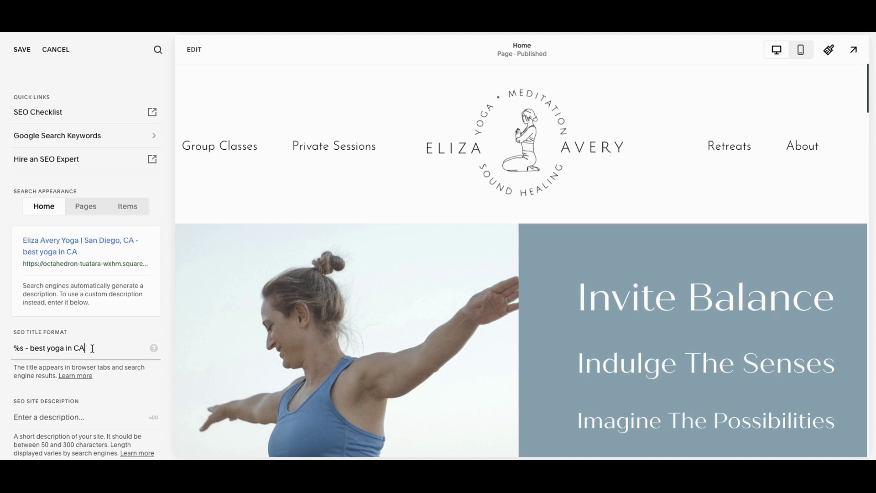
{"action": "key", "text": "BackSpace"}
{"action": "key", "text": "BackSpace"}
{"action": "key", "text": "BackSpace"}
{"action": "key", "text": "BackSpace"}
{"action": "key", "text": "BackSpace"}
{"action": "key", "text": "BackSpace"}
{"action": "key", "text": "BackSpace"}
{"action": "key", "text": "BackSpace"}
{"action": "key", "text": "BackSpace"}
{"action": "key", "text": "BackSpace"}
{"action": "key", "text": "BackSpace"}
{"action": "key", "text": "BackSpace"}
{"action": "key", "text": "BackSpace"}
{"action": "key", "text": "BackSpace"}
{"action": "key", "text": "BackSpace"}
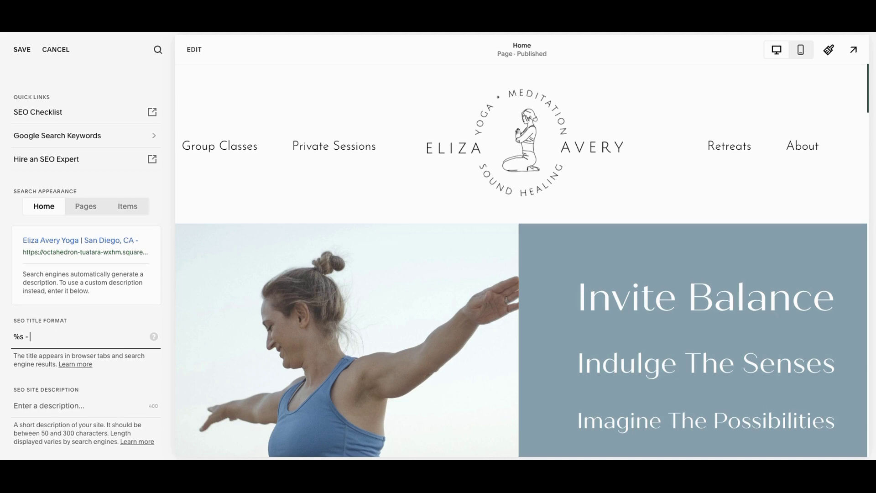
- Try "Power Yoga Studio" as the ending of the home SEO title format, and reduce the format to %s
{"action": "type", "text": "Power Yoga "}
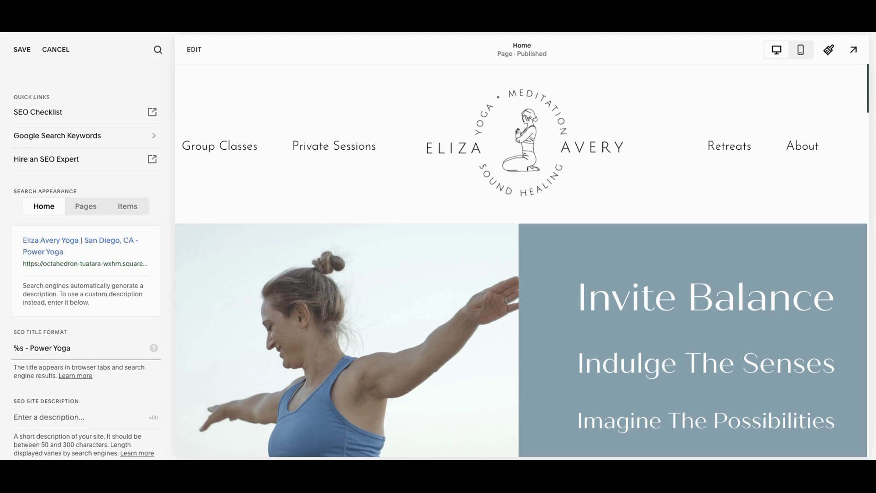
{"action": "type", "text": "Studio"}
{"action": "key", "text": "BackSpace"}
{"action": "key", "text": "BackSpace"}
{"action": "key", "text": "BackSpace"}
{"action": "key", "text": "BackSpace"}
{"action": "key", "text": "BackSpace"}
{"action": "key", "text": "BackSpace"}
{"action": "key", "text": "BackSpace"}
{"action": "key", "text": "BackSpace"}
{"action": "key", "text": "BackSpace"}
{"action": "key", "text": "BackSpace"}
{"action": "key", "text": "BackSpace"}
{"action": "key", "text": "BackSpace"}
{"action": "key", "text": "BackSpace"}
{"action": "key", "text": "BackSpace"}
{"action": "key", "text": "BackSpace"}
{"action": "key", "text": "BackSpace"}
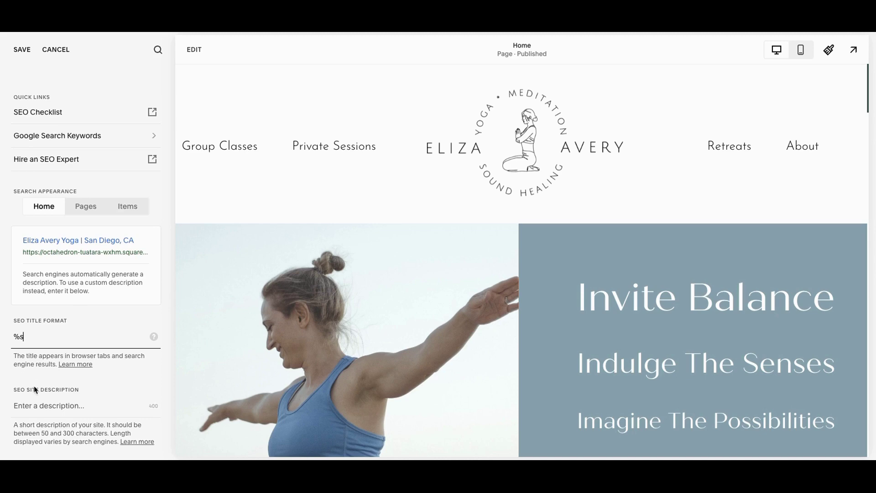
- Begin the home SEO site description with "Gentle Vinyasa Yoga & Meditation Studio in"
{"action": "left_click", "coordinate": [35, 405]}
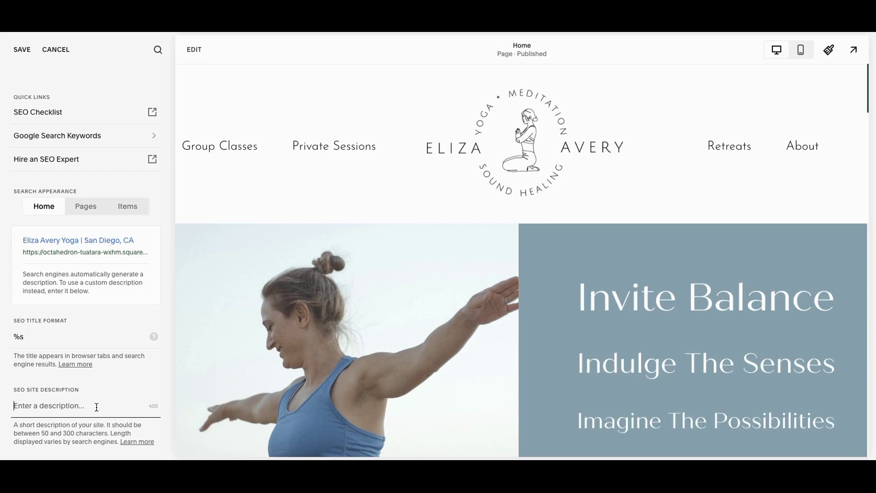
{"action": "type", "text": "Gentle B"}
{"action": "key", "text": "BackSpace"}
{"action": "type", "text": "Vinyas Yo"}
{"action": "key", "text": "BackSpace"}
{"action": "key", "text": "BackSpace"}
{"action": "key", "text": "BackSpace"}
{"action": "key", "text": "BackSpace"}
{"action": "type", "text": "sa Yoga "}
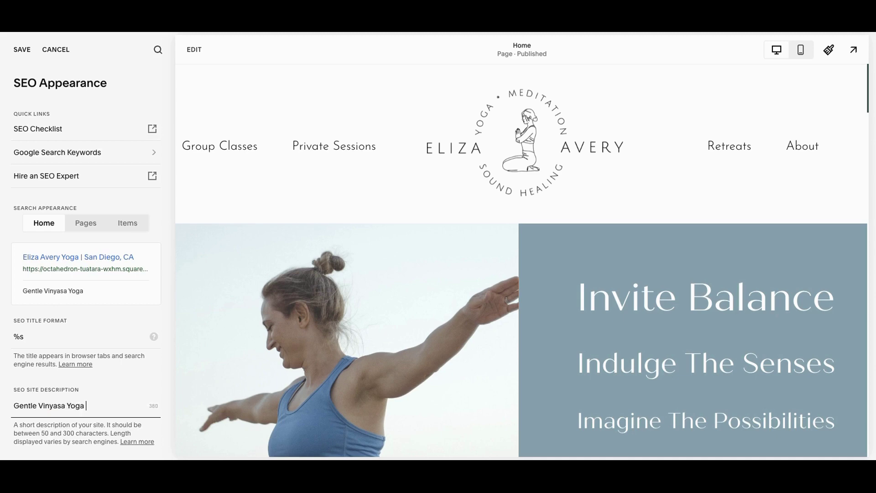
{"action": "type", "text": "& Meditiation Studio in Sn"}
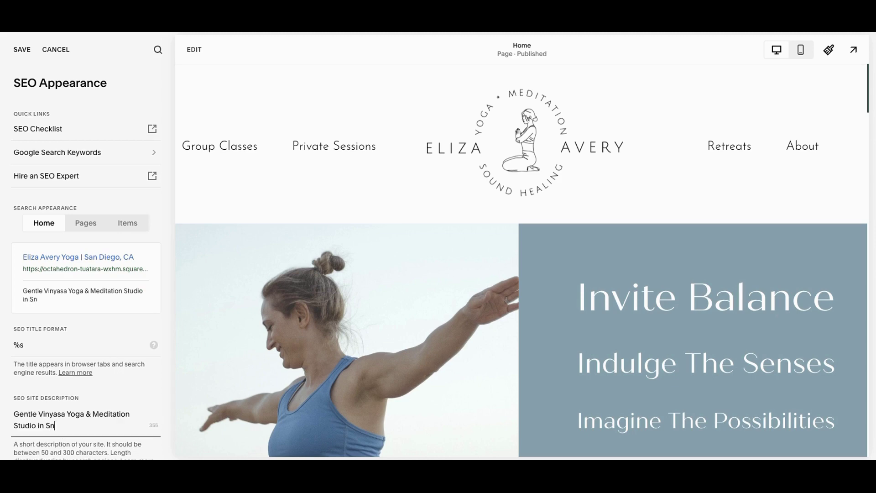
- Finish the SEO site description with "downtown San Diego, CA. Open 7 days a week." and save it
{"action": "type", "text": "an"}
{"action": "key", "text": "BackSpace"}
{"action": "type", "text": "n"}
{"action": "key", "text": "BackSpace"}
{"action": "key", "text": "BackSpace"}
{"action": "key", "text": "BackSpace"}
{"action": "type", "text": "downtown Sand"}
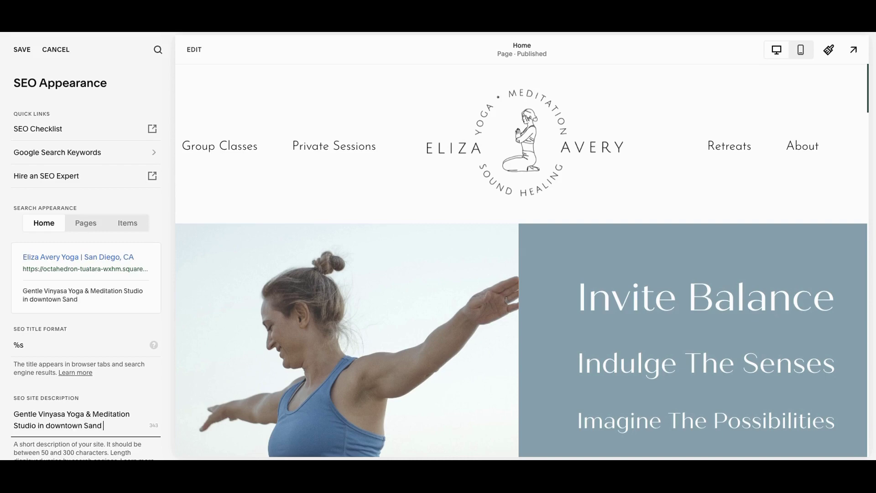
{"action": "key", "text": "BackSpace"}
{"action": "type", "text": "Diego, CA. Open"}
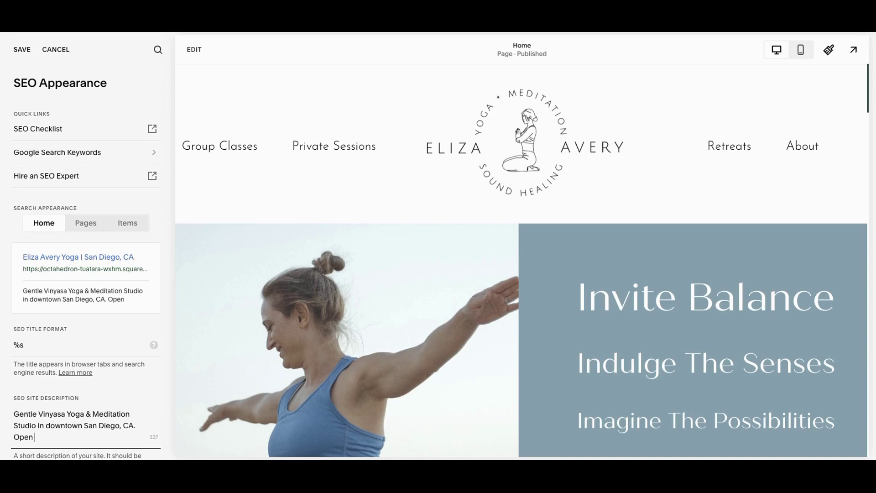
{"action": "type", "text": " 7 days a week."}
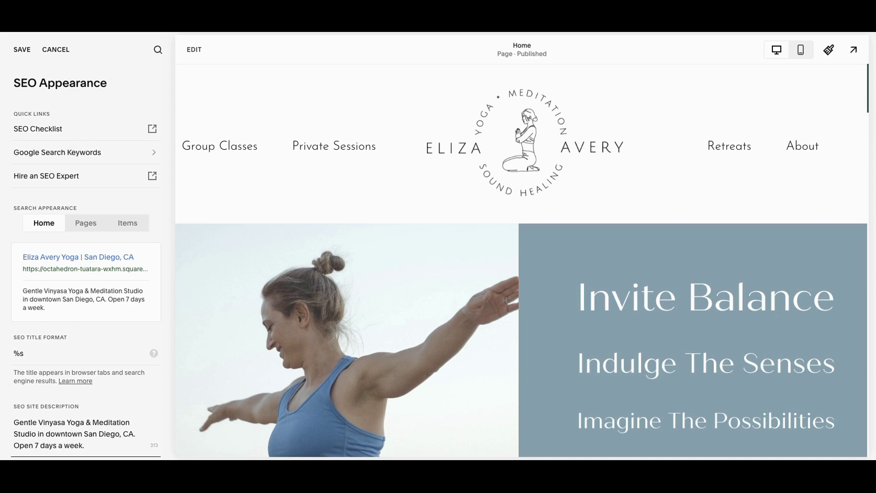
{"action": "scroll", "coordinate": [87, 267], "scroll_direction": "down", "scroll_amount": 2}
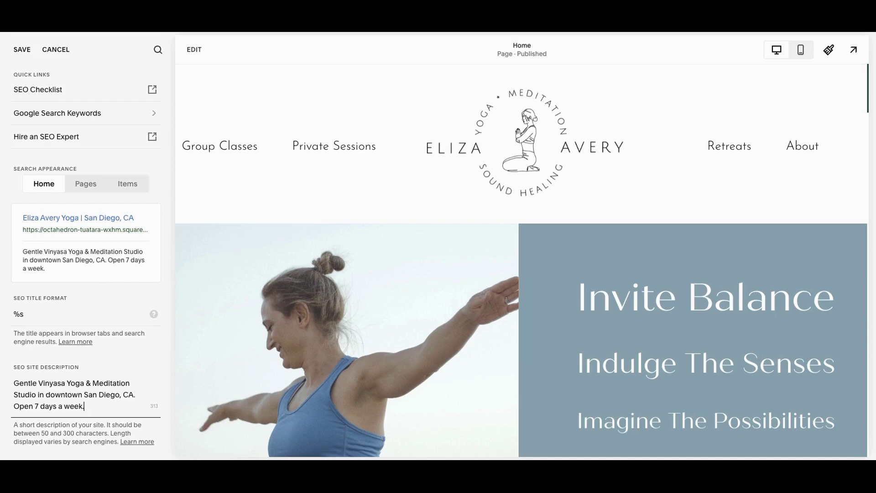
{"action": "left_click", "coordinate": [20, 54]}
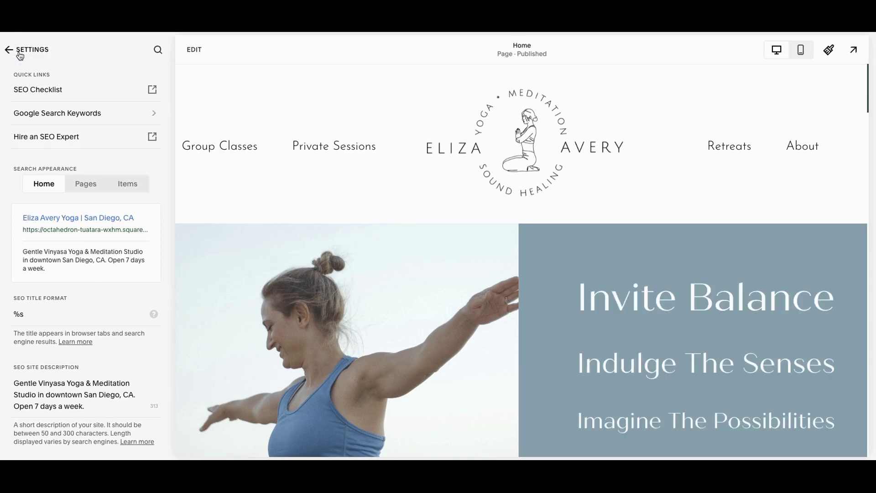
- Examine the search preview for Pages and the page title variable %p in its SEO title format
{"action": "left_click", "coordinate": [85, 191]}
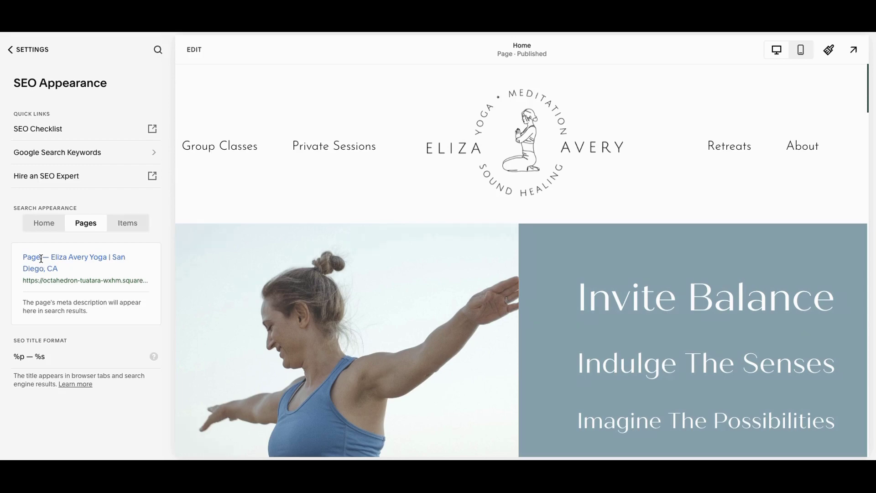
{"action": "left_click_drag", "start_coordinate": [41, 258], "coordinate": [28, 259]}
{"action": "left_click_drag", "start_coordinate": [28, 357], "coordinate": [8, 359]}
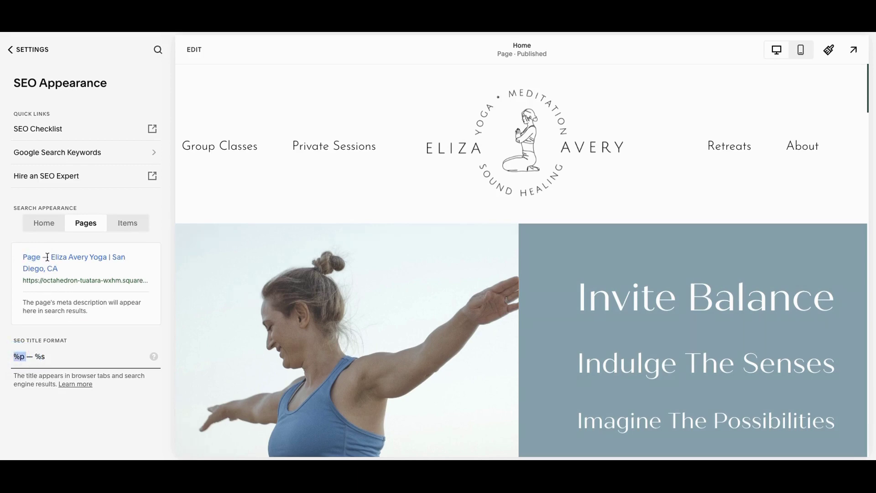
- Remove the site title variable %s from the Pages SEO title format and enter it again
{"action": "left_click", "coordinate": [69, 358]}
{"action": "key", "text": "BackSpace"}
{"action": "key", "text": "BackSpace"}
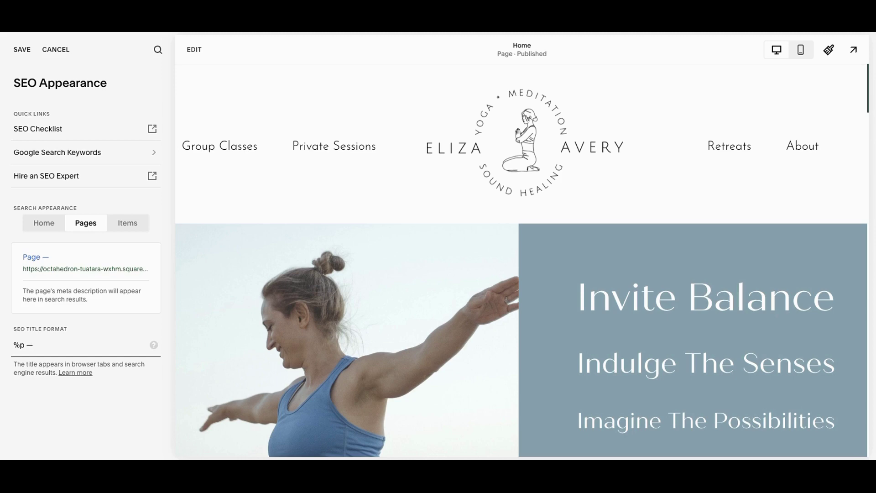
{"action": "type", "text": "%S"}
{"action": "key", "text": "BackSpace"}
{"action": "type", "text": "s"}
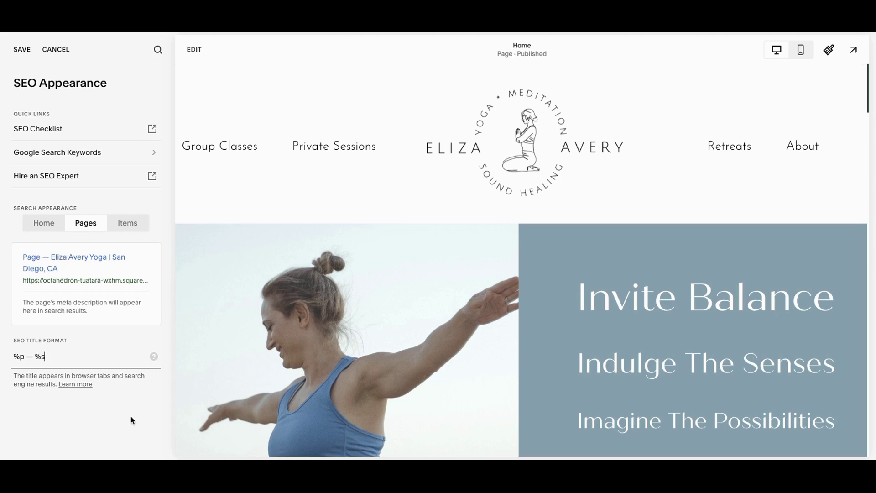
- Examine the search preview for Items, its SEO title format and the item title portion
{"action": "left_click", "coordinate": [133, 228]}
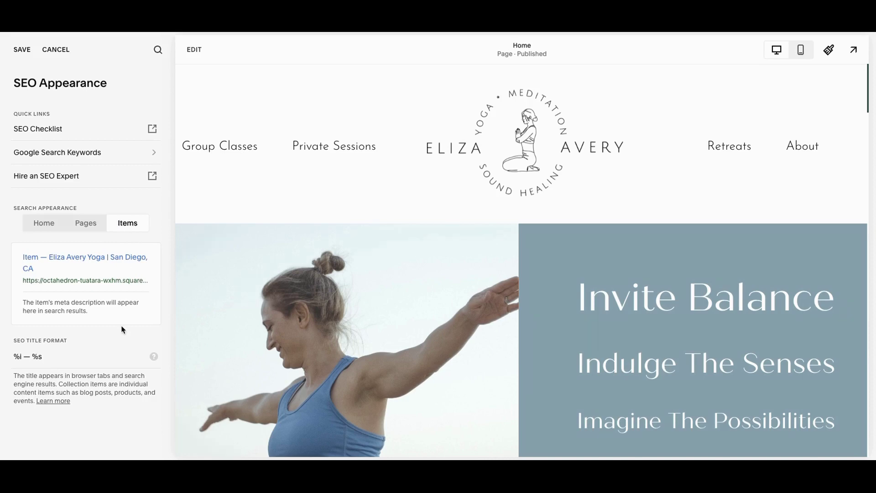
{"action": "left_click", "coordinate": [155, 364]}
{"action": "left_click", "coordinate": [155, 361]}
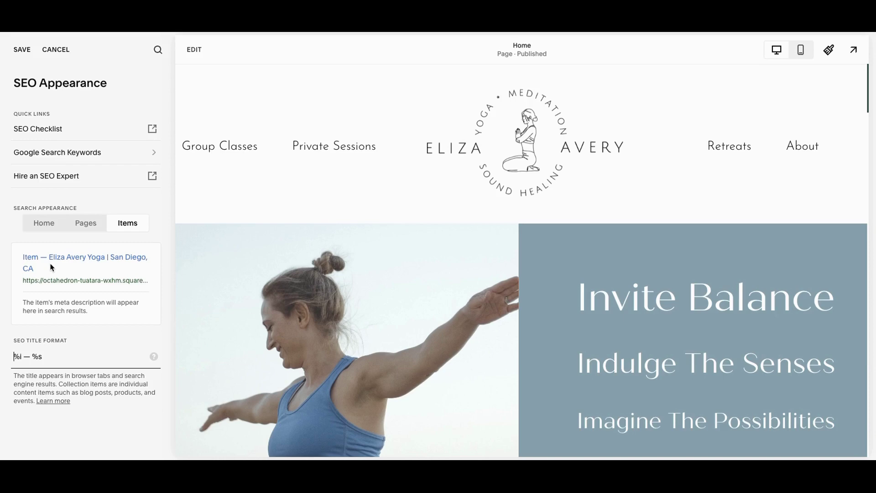
{"action": "left_click_drag", "start_coordinate": [44, 259], "coordinate": [22, 257]}
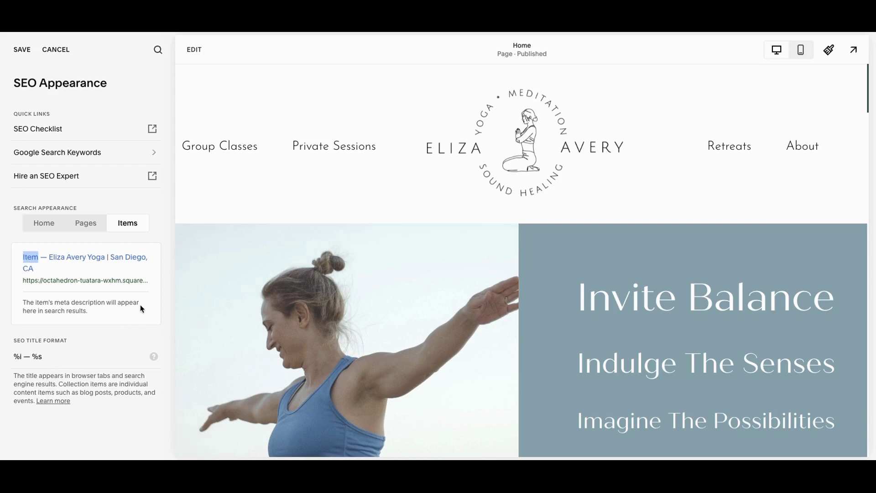
- Save the SEO appearance settings and open the Group Classes page from the website's page list
{"action": "left_click", "coordinate": [21, 51]}
{"action": "left_click", "coordinate": [34, 52]}
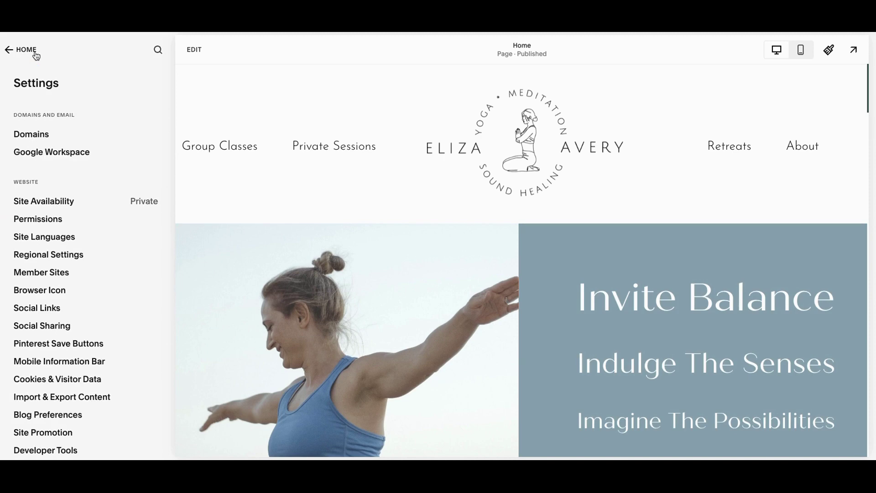
{"action": "left_click", "coordinate": [25, 50]}
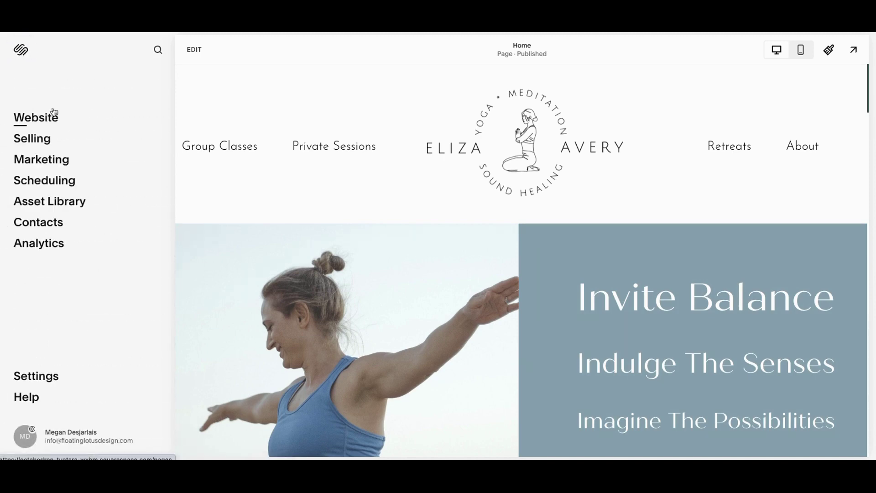
{"action": "left_click", "coordinate": [54, 113]}
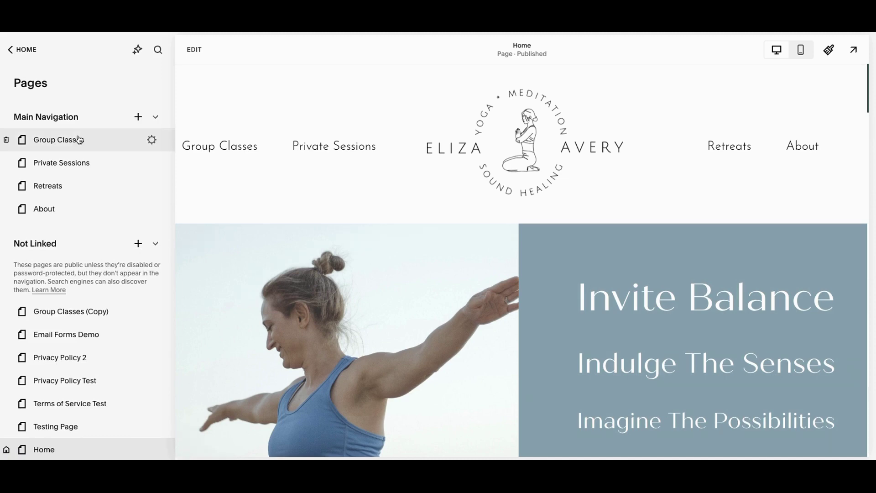
{"action": "left_click", "coordinate": [60, 149]}
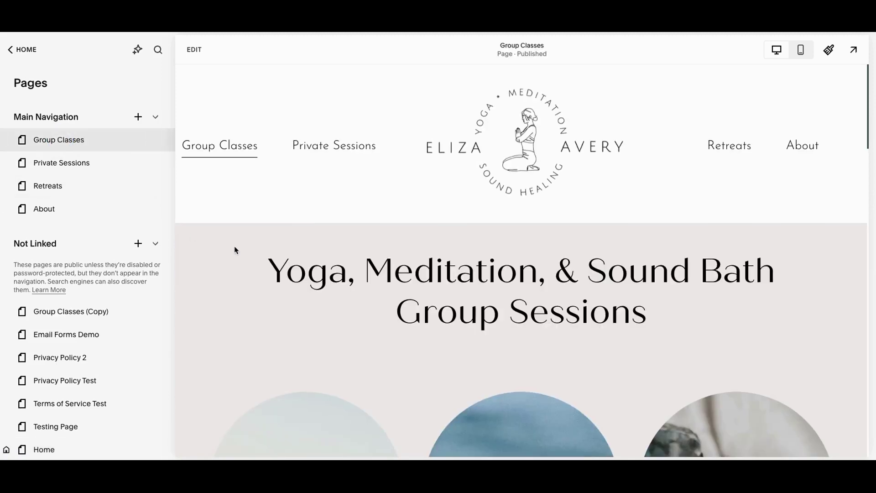
{"action": "scroll", "coordinate": [236, 250], "scroll_direction": "down", "scroll_amount": 1}
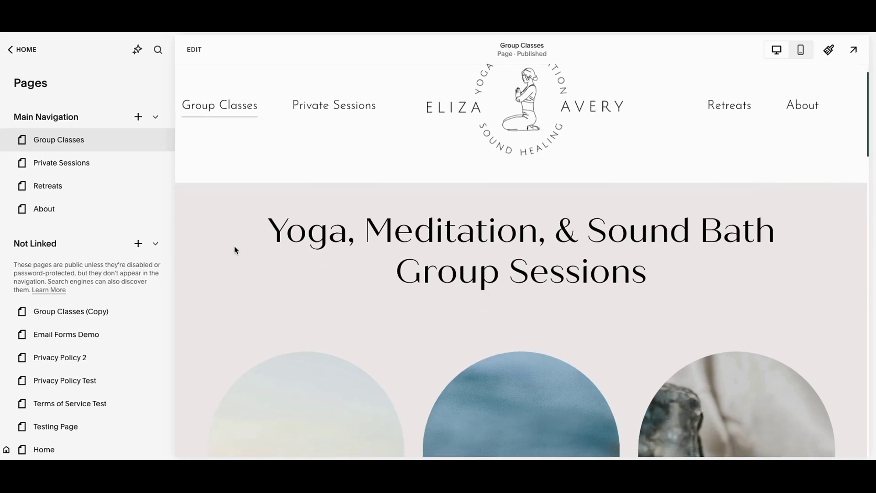
{"action": "scroll", "coordinate": [236, 250], "scroll_direction": "down", "scroll_amount": 1}
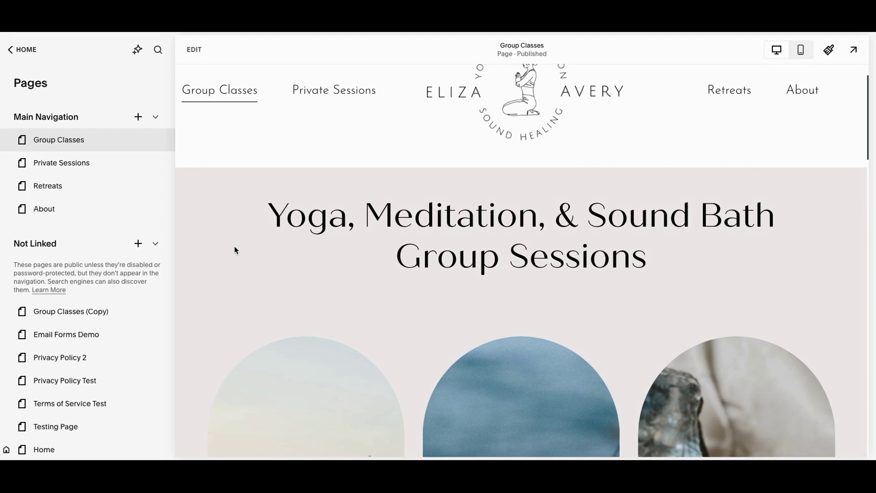
- Open the Group Classes page settings and review the page title, navigation title and URL slug
{"action": "mouse_move", "coordinate": [164, 143]}
{"action": "left_click", "coordinate": [152, 141]}
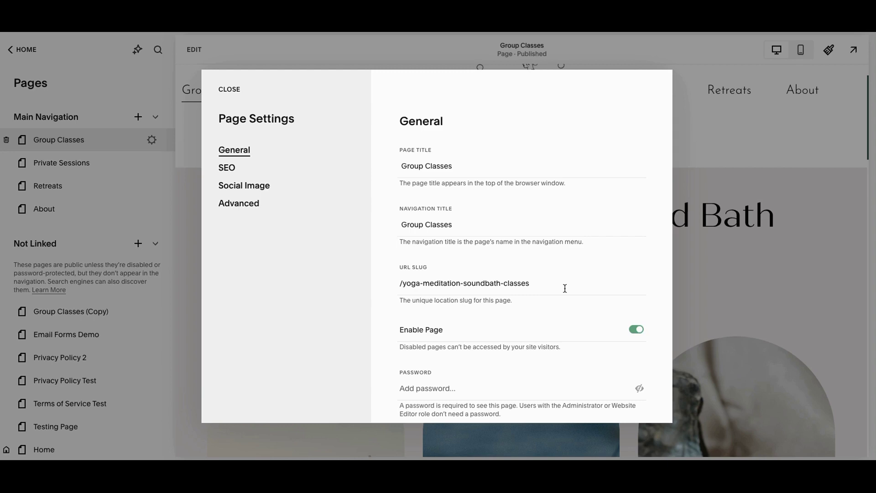
{"action": "scroll", "coordinate": [564, 289], "scroll_direction": "down", "scroll_amount": 1}
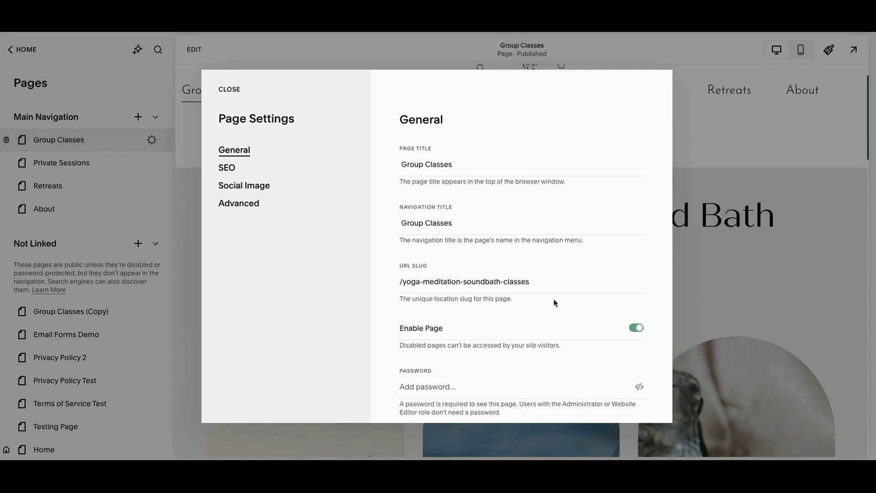
- Open the Group Classes page's SEO settings and examine them down to the Hide Page from Search Results option
{"action": "left_click", "coordinate": [233, 171]}
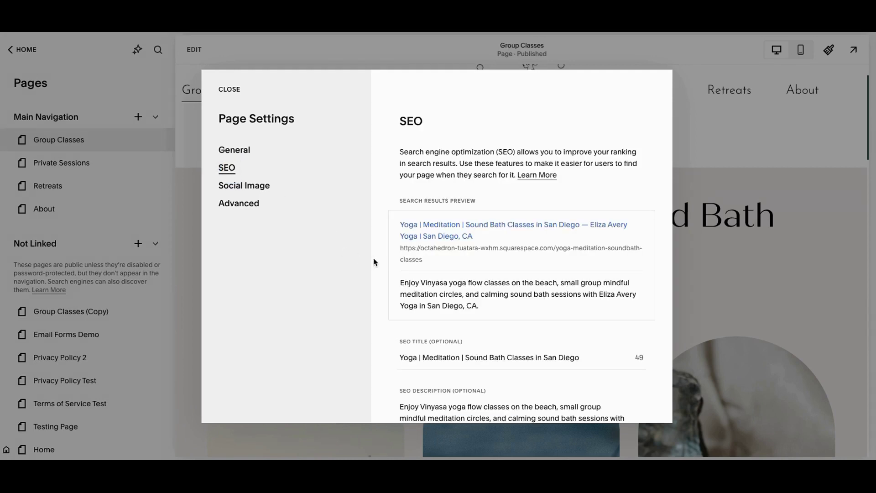
{"action": "scroll", "coordinate": [383, 263], "scroll_direction": "down", "scroll_amount": 1}
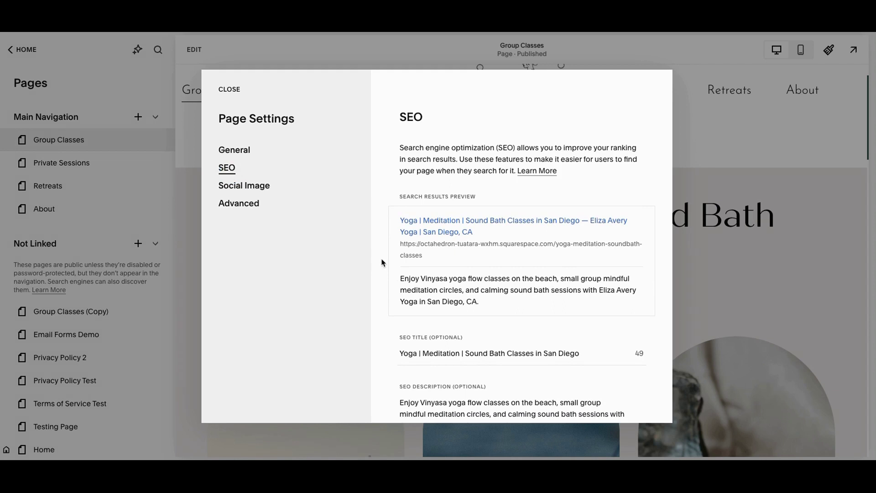
{"action": "scroll", "coordinate": [382, 263], "scroll_direction": "down", "scroll_amount": 4}
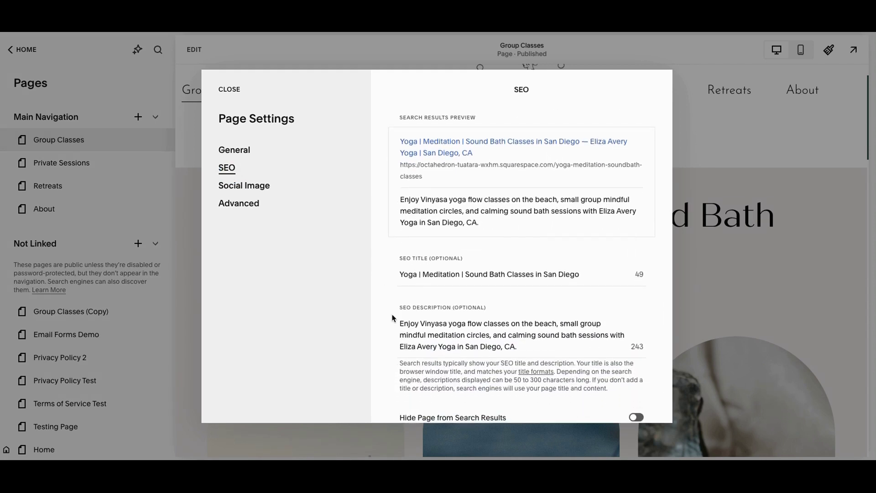
{"action": "scroll", "coordinate": [392, 318], "scroll_direction": "down", "scroll_amount": 1}
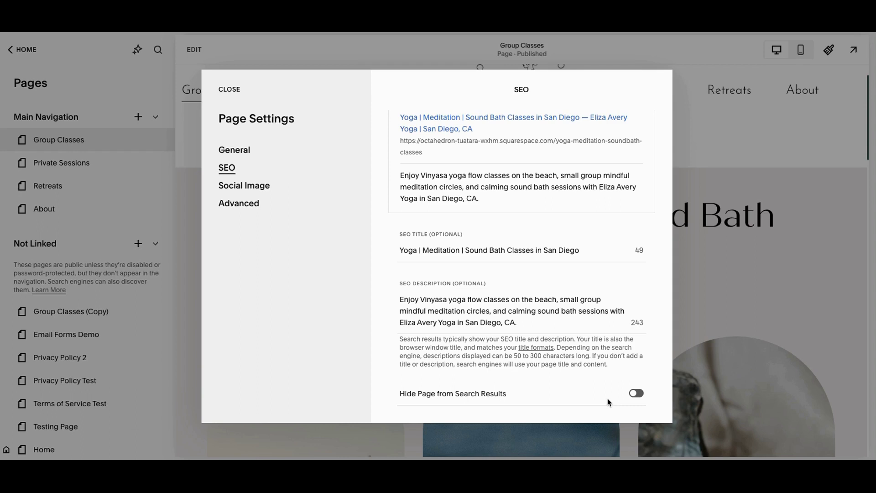
{"action": "scroll", "coordinate": [612, 404], "scroll_direction": "up", "scroll_amount": 1}
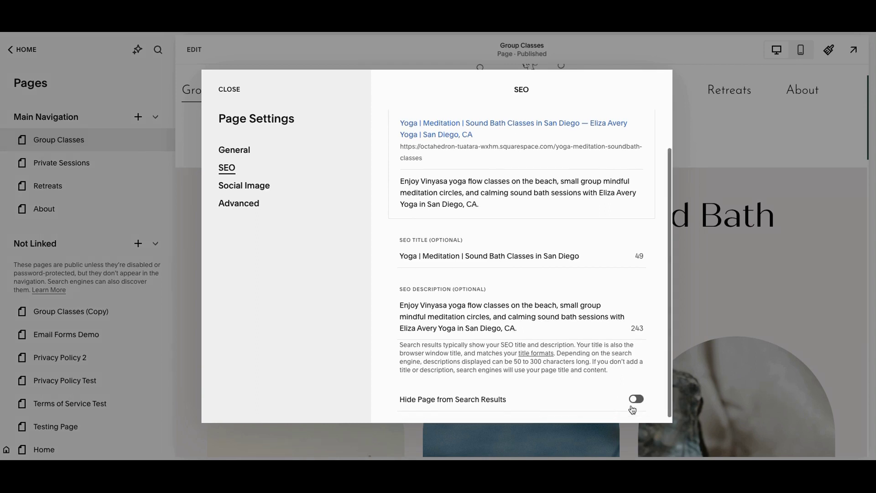
{"action": "scroll", "coordinate": [632, 409], "scroll_direction": "down", "scroll_amount": 1}
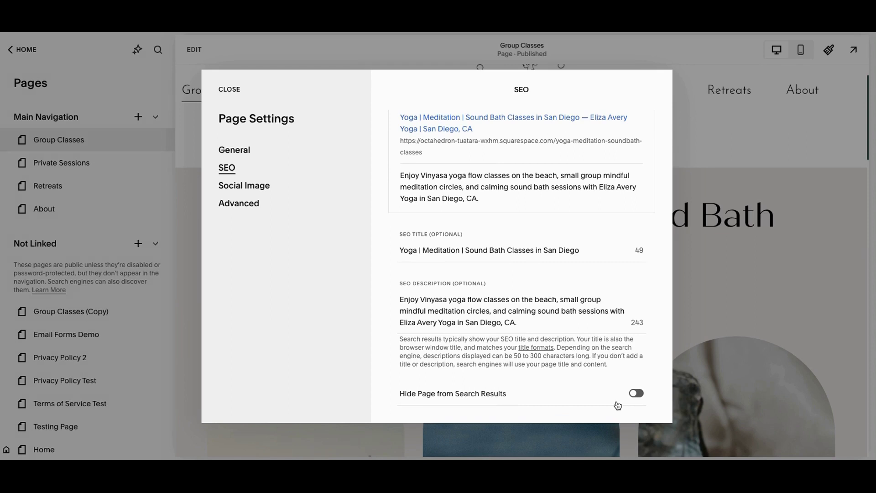
- Compare the Group Classes page's SEO title with the title shown in its search results preview
{"action": "scroll", "coordinate": [387, 338], "scroll_direction": "up", "scroll_amount": 5}
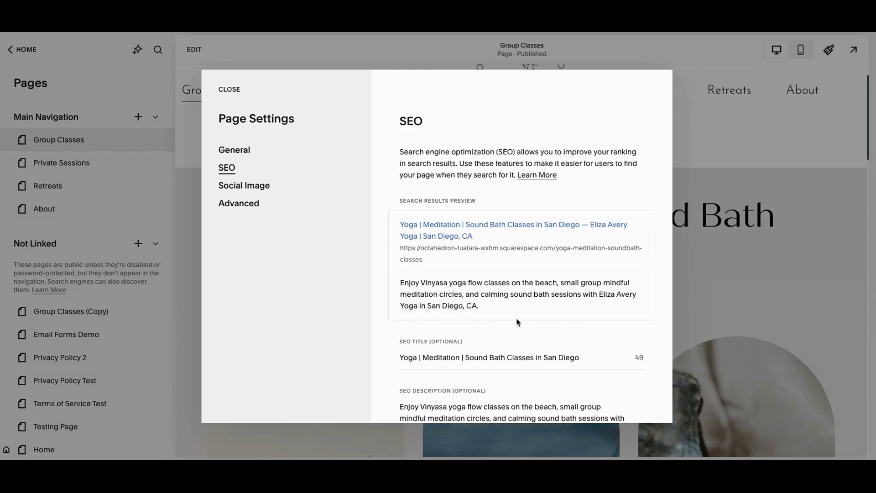
{"action": "scroll", "coordinate": [517, 322], "scroll_direction": "down", "scroll_amount": 1}
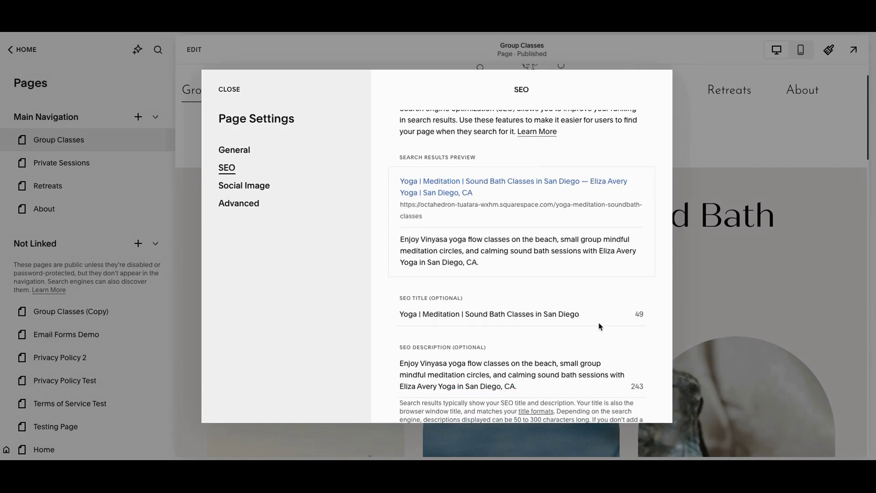
{"action": "scroll", "coordinate": [599, 326], "scroll_direction": "down", "scroll_amount": 1}
{"action": "scroll", "coordinate": [599, 326], "scroll_direction": "up", "scroll_amount": 1}
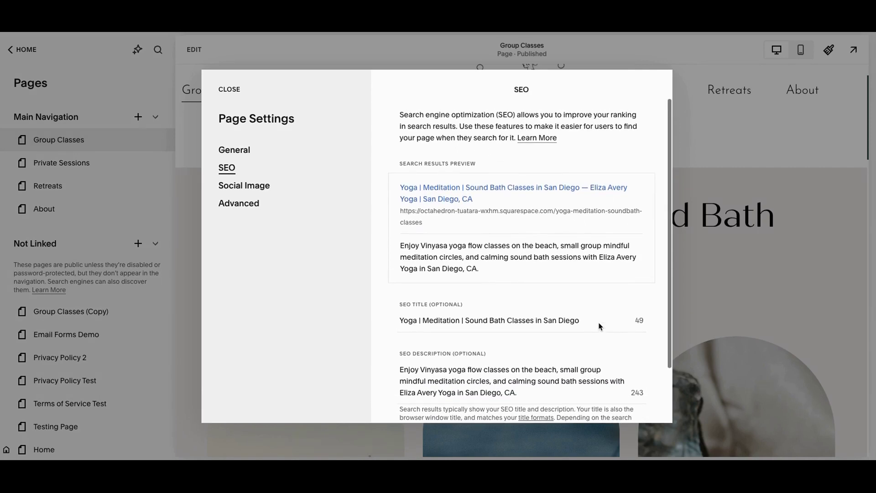
{"action": "scroll", "coordinate": [568, 320], "scroll_direction": "up", "scroll_amount": 1}
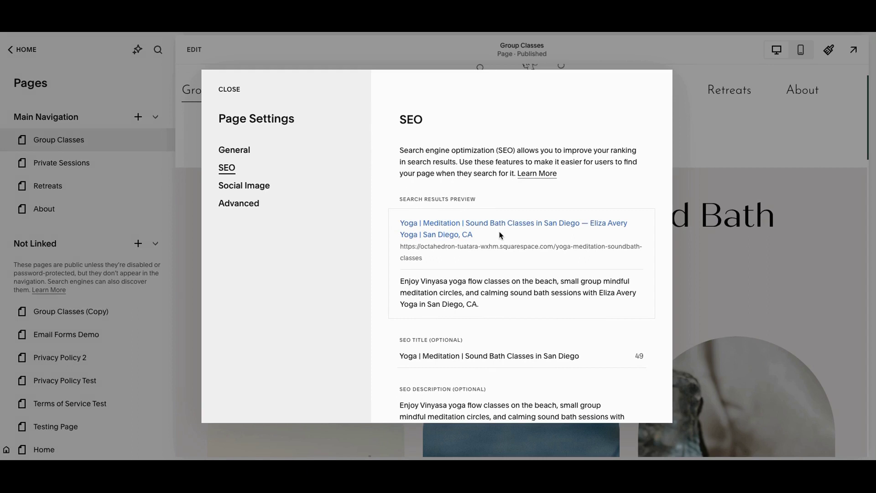
{"action": "scroll", "coordinate": [501, 235], "scroll_direction": "down", "scroll_amount": 1}
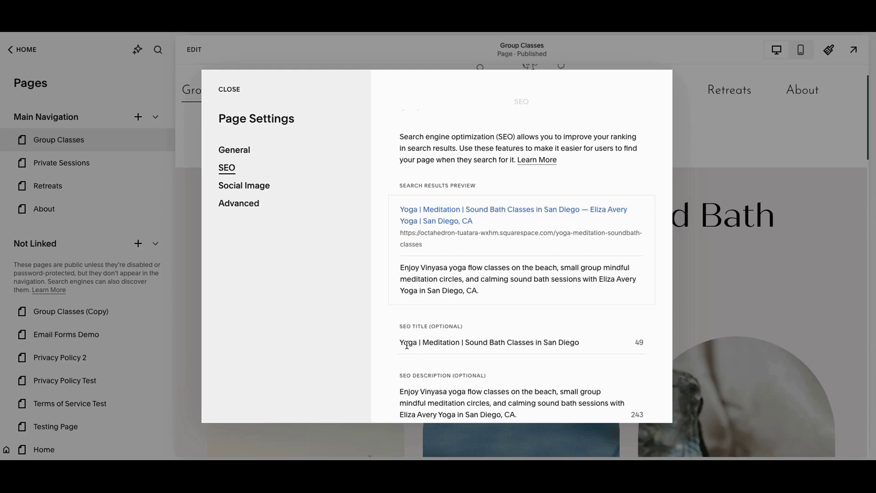
{"action": "scroll", "coordinate": [407, 346], "scroll_direction": "down", "scroll_amount": 1}
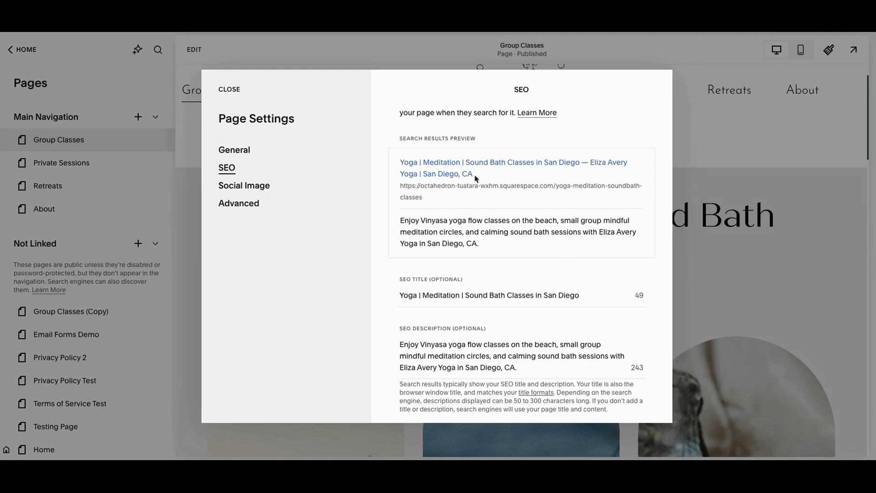
- Examine the Group Classes page's SEO description and its guidance text against the search results preview, and close the page settings
{"action": "scroll", "coordinate": [530, 322], "scroll_direction": "down", "scroll_amount": 1}
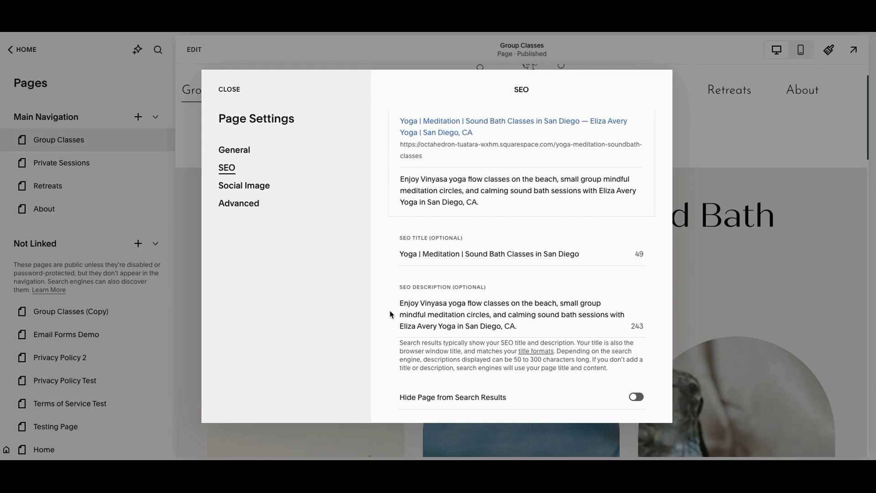
{"action": "scroll", "coordinate": [391, 314], "scroll_direction": "up", "scroll_amount": 2}
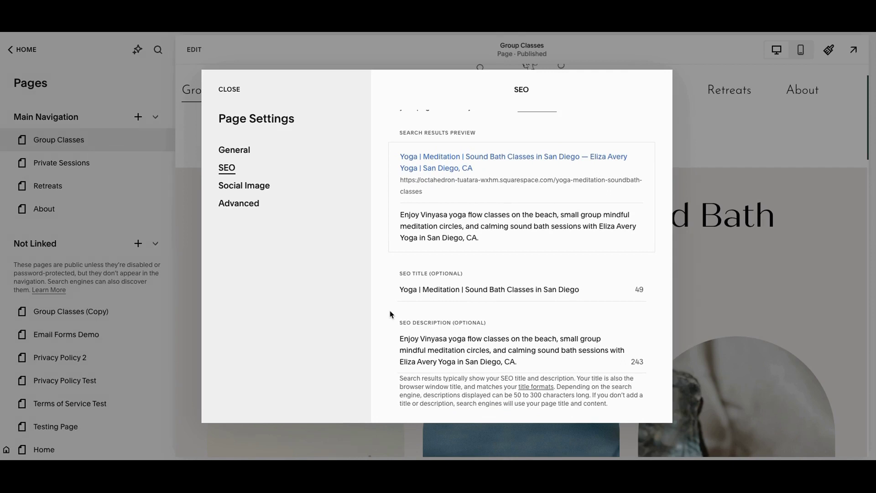
{"action": "scroll", "coordinate": [391, 313], "scroll_direction": "up", "scroll_amount": 3}
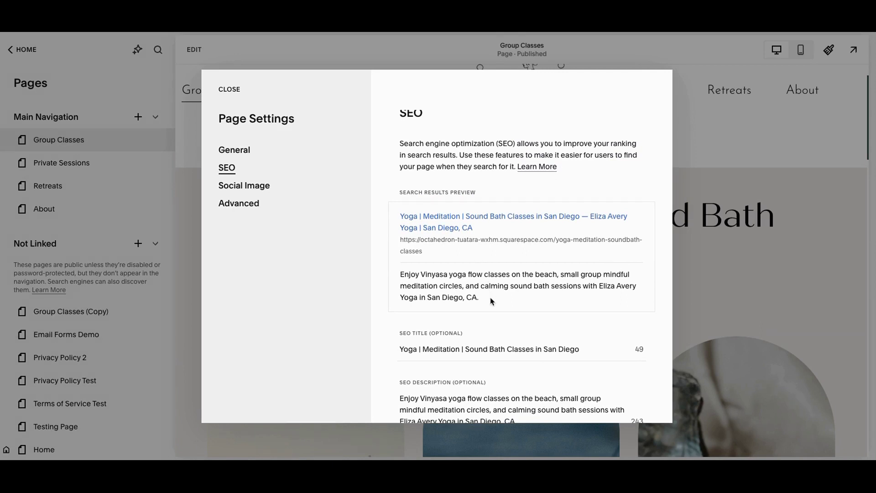
{"action": "scroll", "coordinate": [491, 302], "scroll_direction": "down", "scroll_amount": 1}
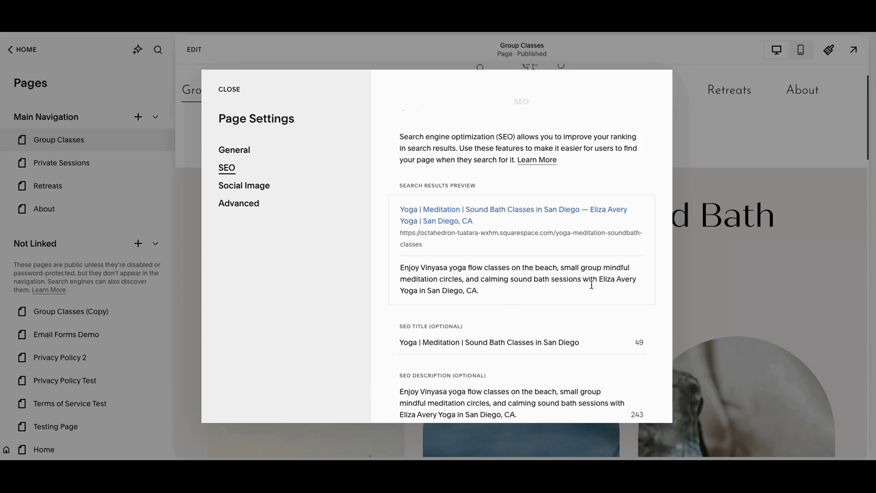
{"action": "scroll", "coordinate": [501, 310], "scroll_direction": "down", "scroll_amount": 3}
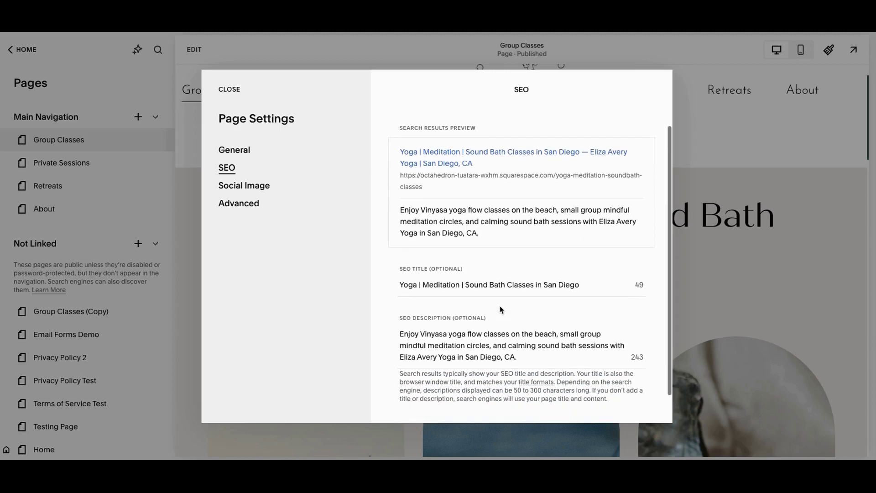
{"action": "scroll", "coordinate": [501, 310], "scroll_direction": "down", "scroll_amount": 1}
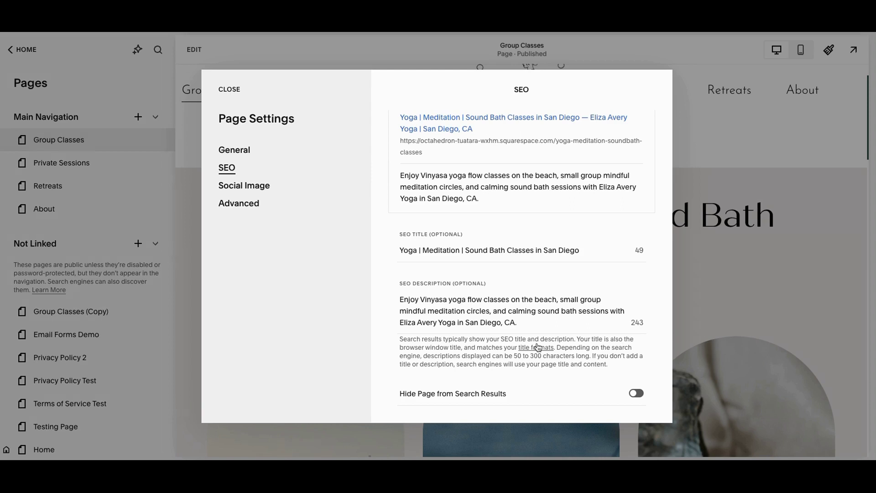
{"action": "scroll", "coordinate": [523, 323], "scroll_direction": "up", "scroll_amount": 3}
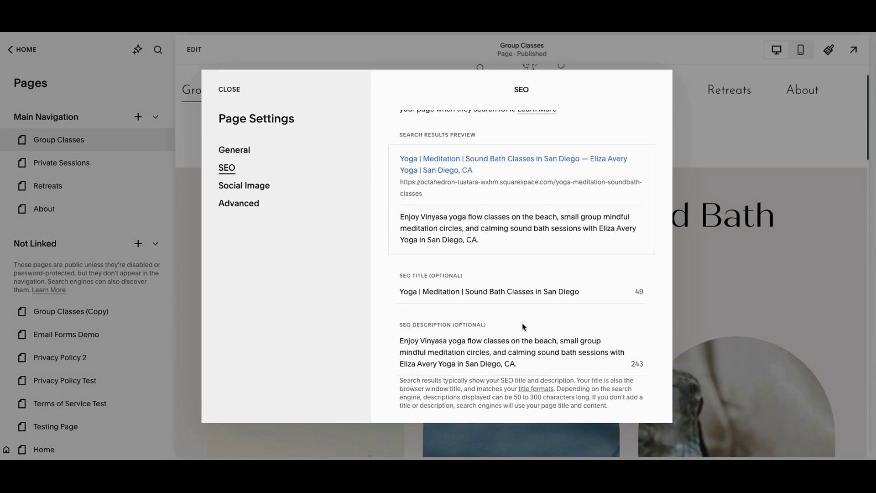
{"action": "scroll", "coordinate": [524, 327], "scroll_direction": "up", "scroll_amount": 1}
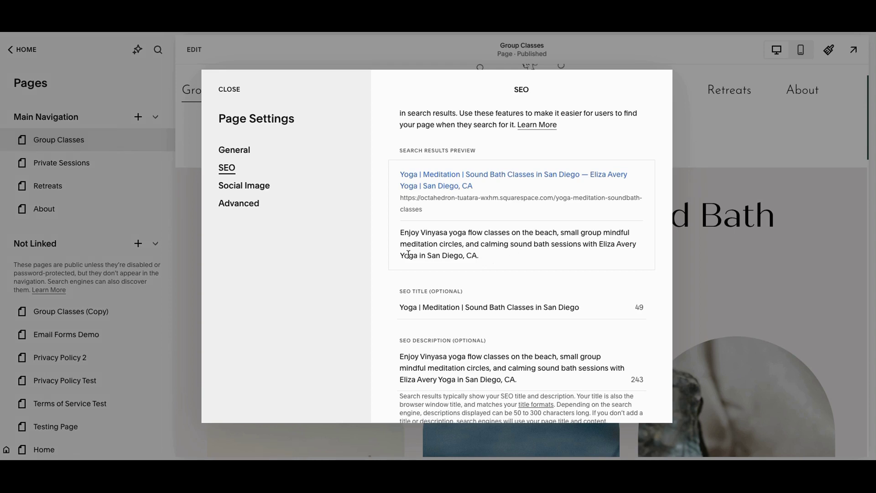
{"action": "scroll", "coordinate": [518, 259], "scroll_direction": "up", "scroll_amount": 1}
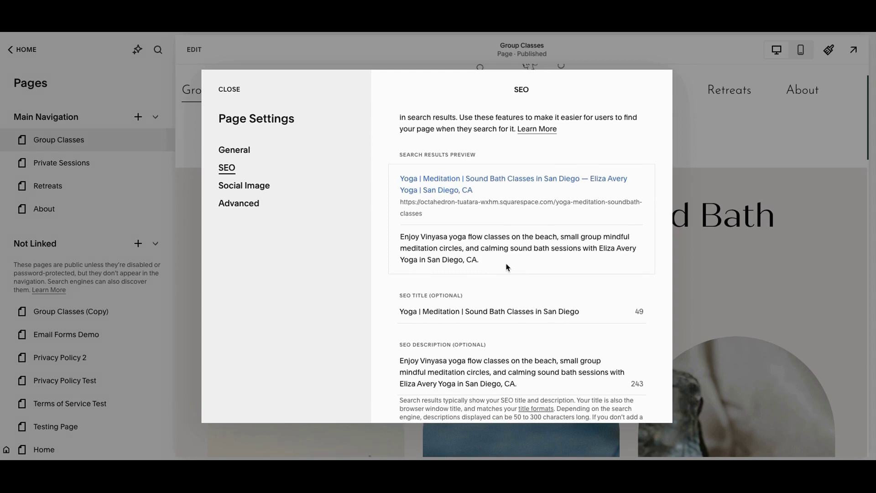
{"action": "left_click", "coordinate": [241, 93]}
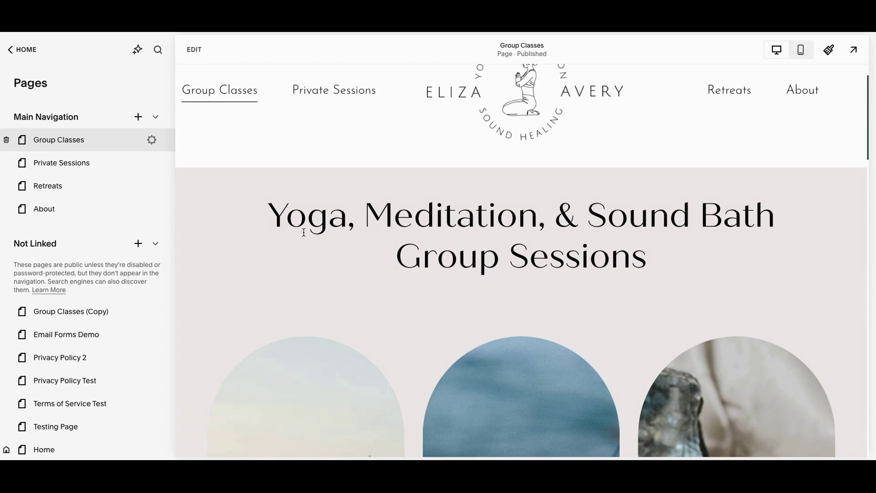
- Start editing the Group Classes page and open the site header's site title and logo settings
{"action": "scroll", "coordinate": [303, 232], "scroll_direction": "up", "scroll_amount": 2}
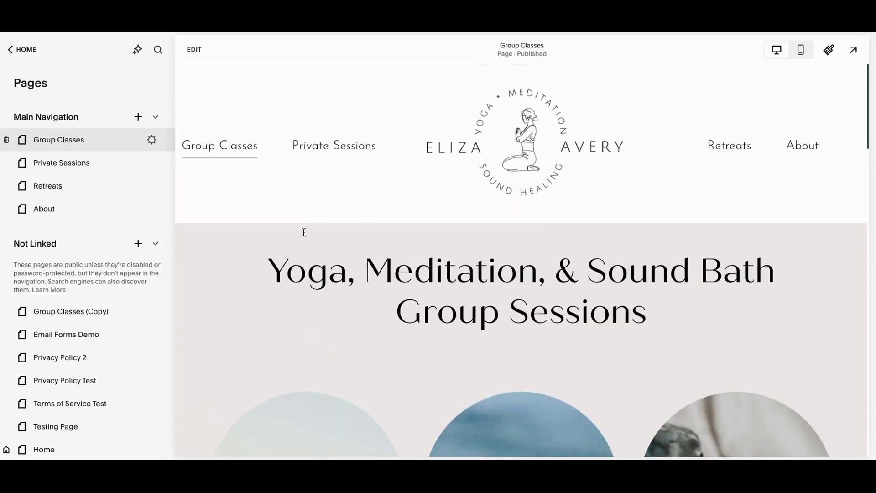
{"action": "left_click", "coordinate": [195, 51]}
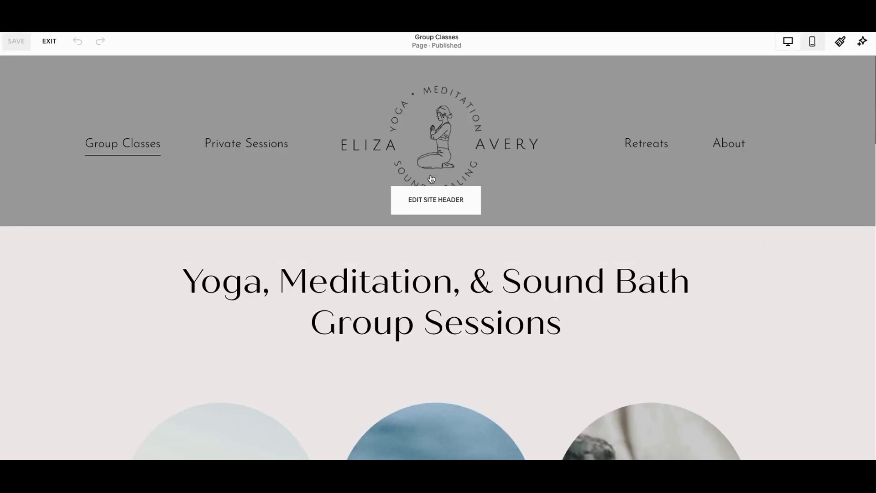
{"action": "left_click", "coordinate": [431, 197]}
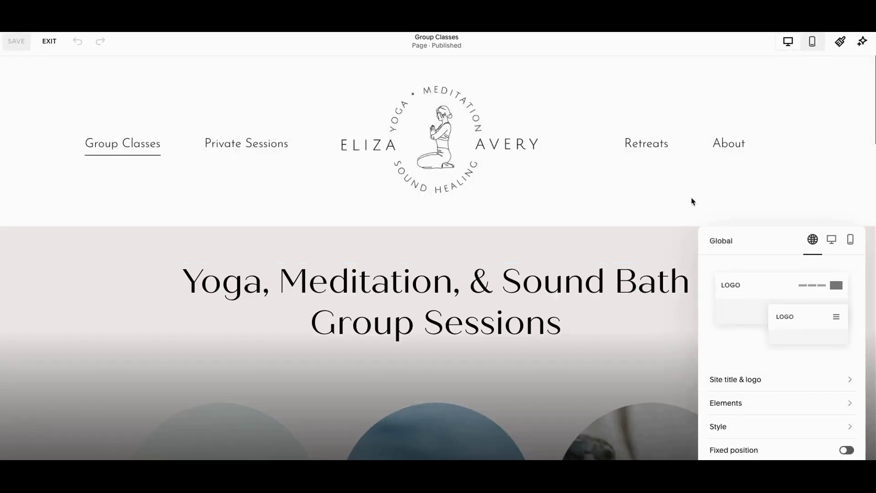
{"action": "left_click_drag", "start_coordinate": [743, 231], "coordinate": [413, 98]}
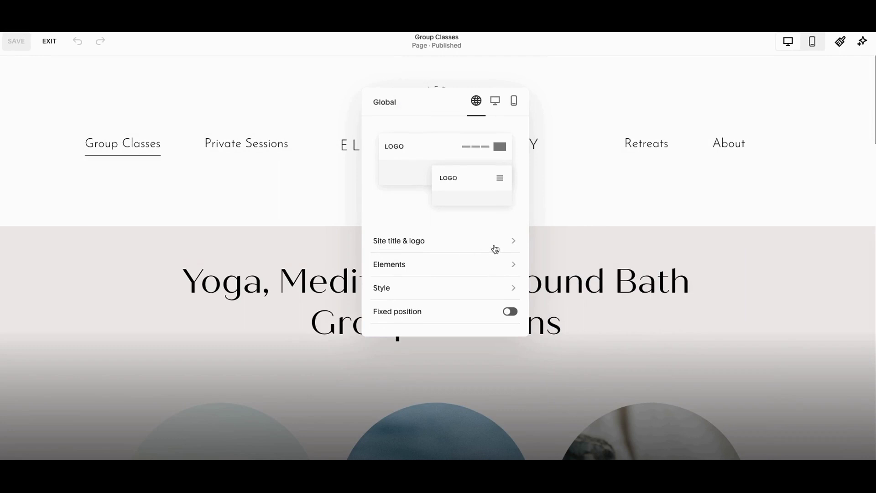
{"action": "left_click", "coordinate": [513, 245]}
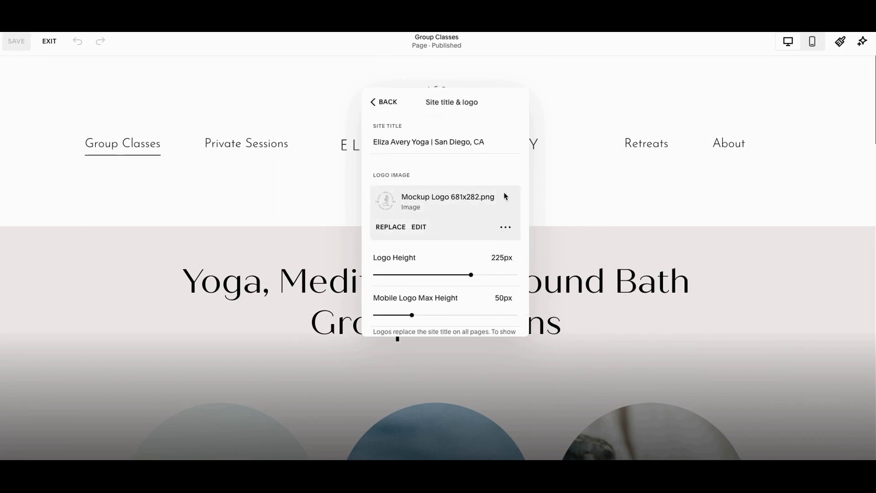
- Examine the site title field in the header's site title and logo settings, and exit the page editor
{"action": "left_click_drag", "start_coordinate": [495, 142], "coordinate": [375, 141]}
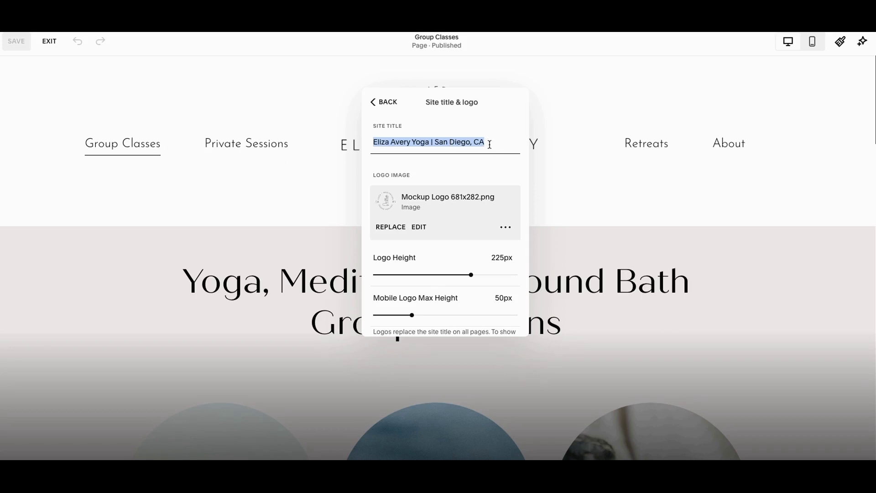
{"action": "left_click", "coordinate": [439, 163]}
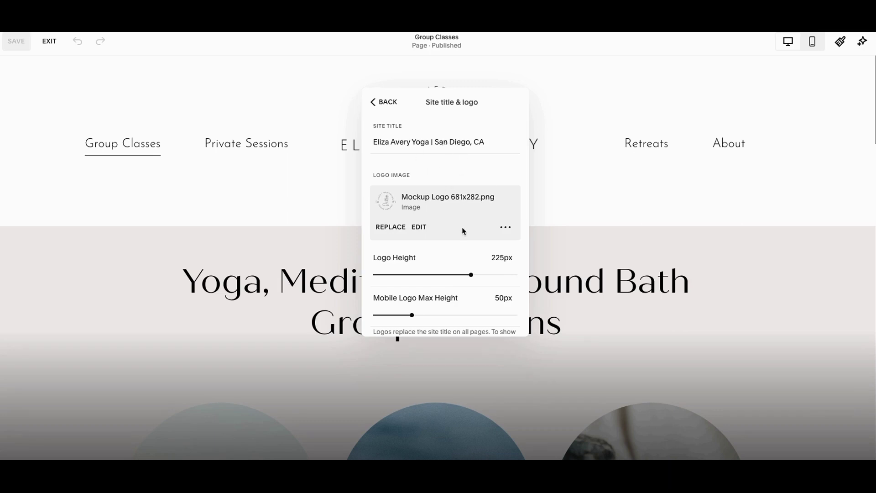
{"action": "left_click", "coordinate": [378, 106]}
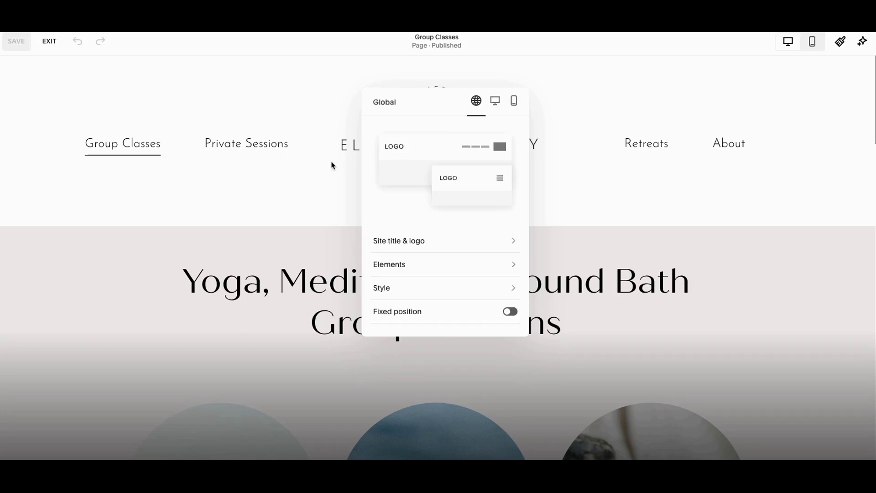
{"action": "left_click", "coordinate": [42, 49]}
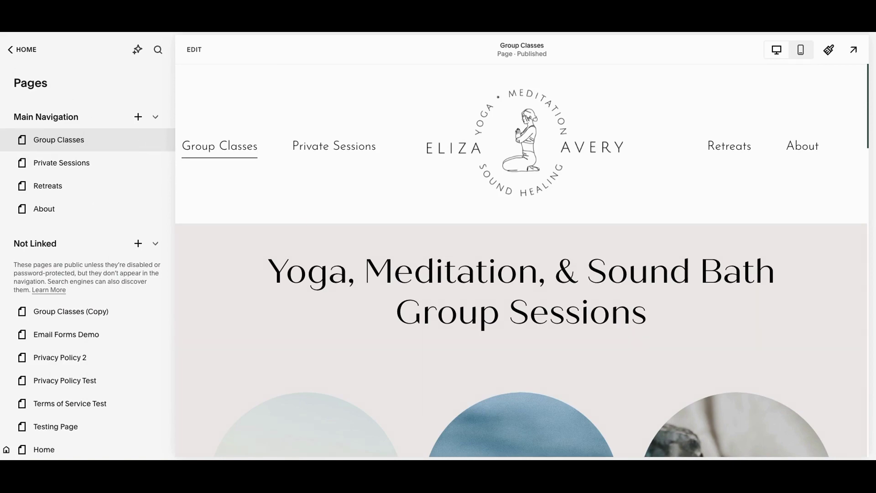
- Open the Business Information page in the site settings
{"action": "left_click", "coordinate": [25, 57]}
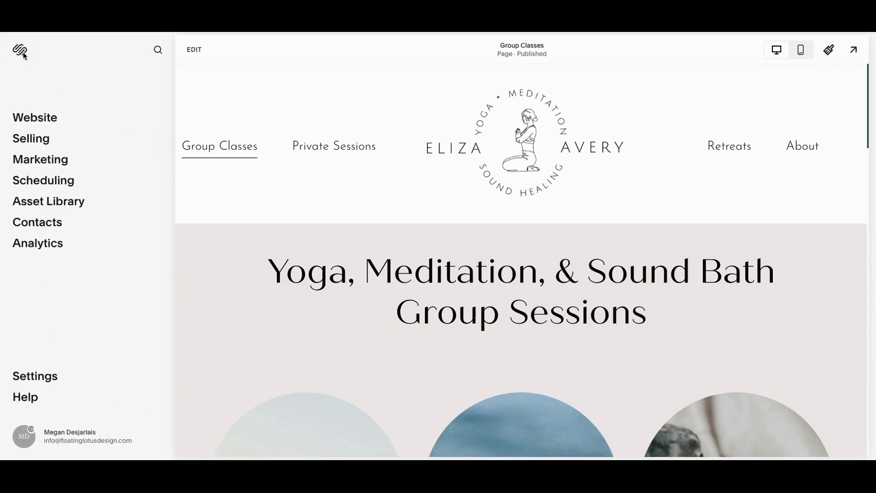
{"action": "left_click", "coordinate": [63, 376]}
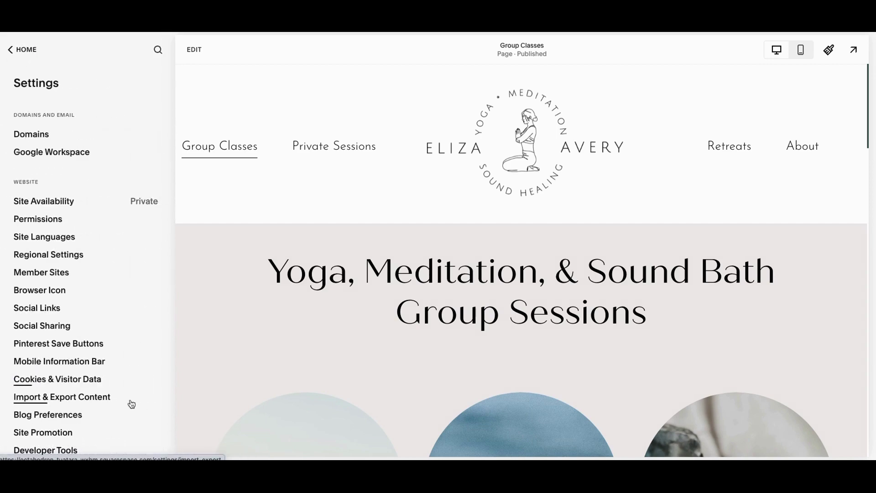
{"action": "scroll", "coordinate": [136, 406], "scroll_direction": "down", "scroll_amount": 5}
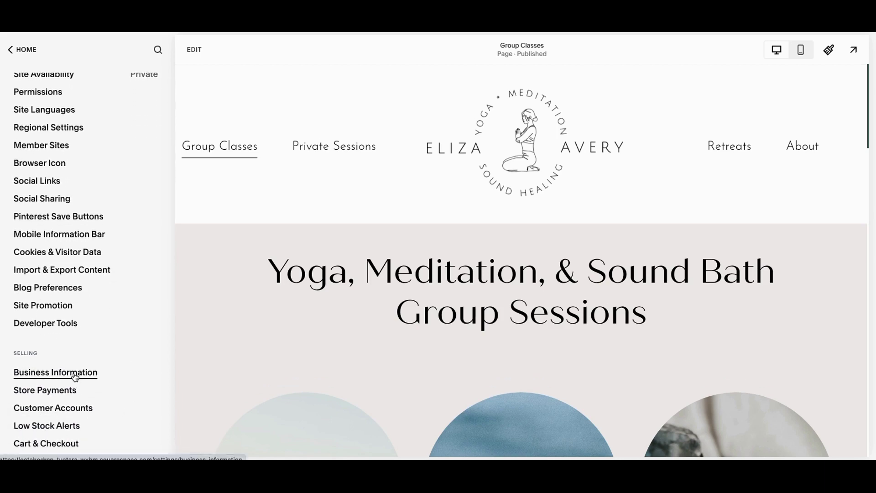
{"action": "left_click", "coordinate": [74, 373]}
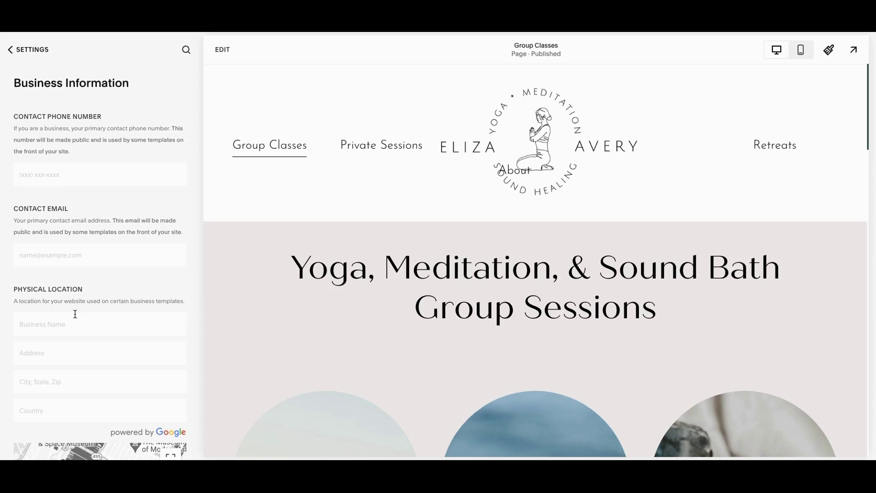
- Examine the business's contact phone number, contact email and physical location fields along with the location map
{"action": "scroll", "coordinate": [91, 229], "scroll_direction": "down", "scroll_amount": 1}
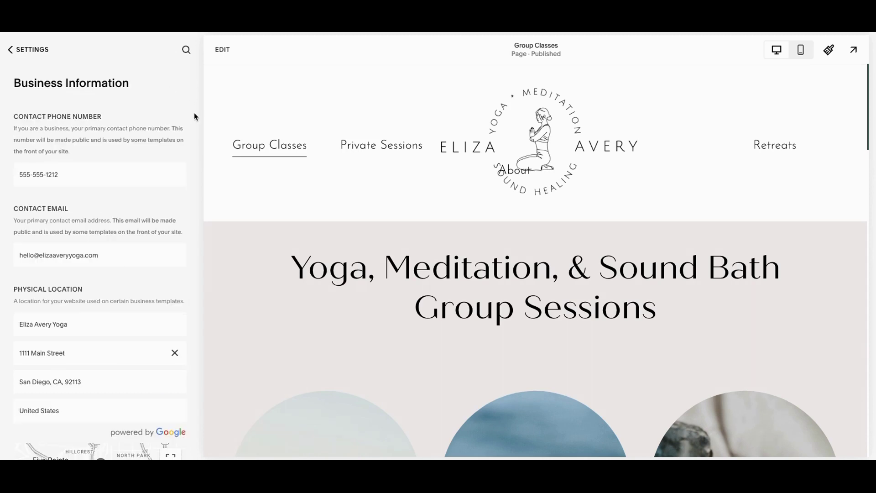
{"action": "scroll", "coordinate": [195, 128], "scroll_direction": "down", "scroll_amount": 1}
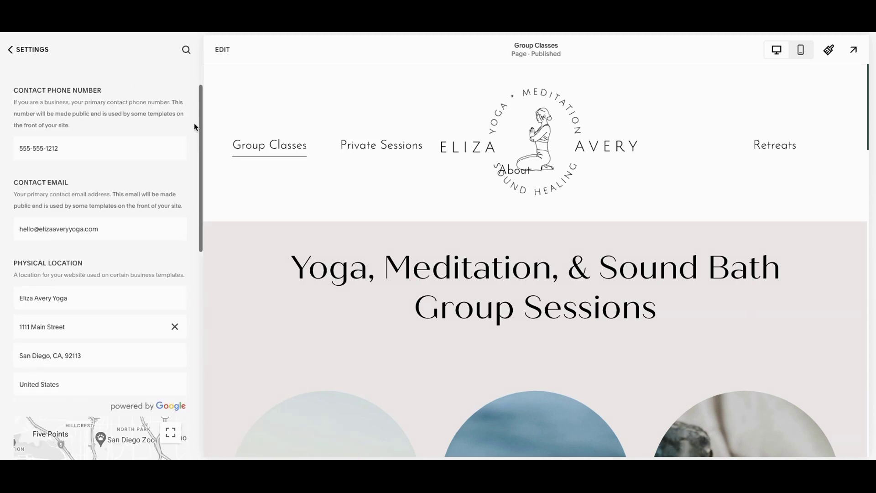
{"action": "scroll", "coordinate": [196, 127], "scroll_direction": "down", "scroll_amount": 2}
{"action": "scroll", "coordinate": [195, 127], "scroll_direction": "up", "scroll_amount": 3}
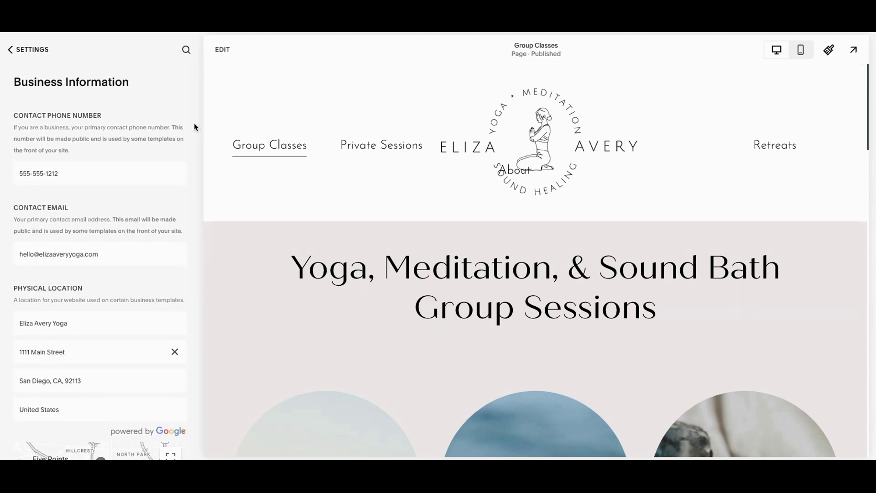
{"action": "scroll", "coordinate": [195, 127], "scroll_direction": "down", "scroll_amount": 1}
{"action": "scroll", "coordinate": [195, 128], "scroll_direction": "down", "scroll_amount": 1}
{"action": "scroll", "coordinate": [195, 127], "scroll_direction": "up", "scroll_amount": 1}
{"action": "scroll", "coordinate": [196, 128], "scroll_direction": "down", "scroll_amount": 2}
{"action": "scroll", "coordinate": [195, 127], "scroll_direction": "down", "scroll_amount": 1}
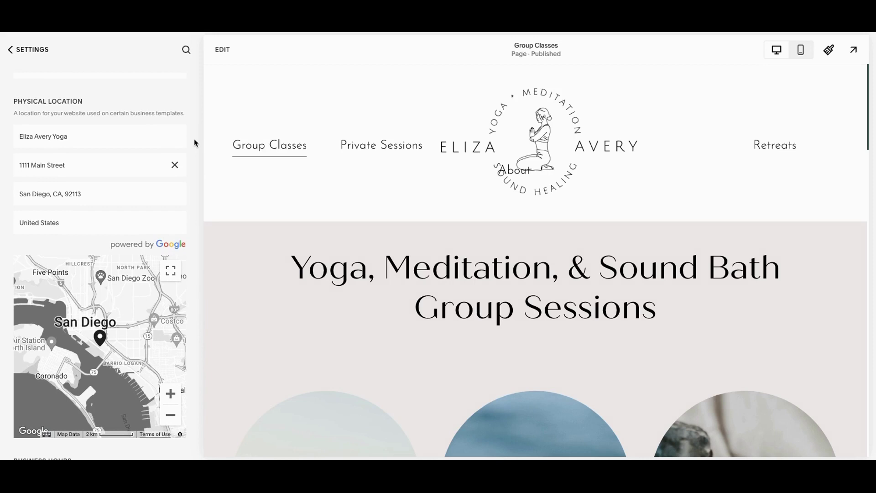
- Examine the Business Hours entries and their format examples, and return to the start of the business information
{"action": "scroll", "coordinate": [195, 143], "scroll_direction": "down", "scroll_amount": 1}
{"action": "scroll", "coordinate": [195, 143], "scroll_direction": "down", "scroll_amount": 2}
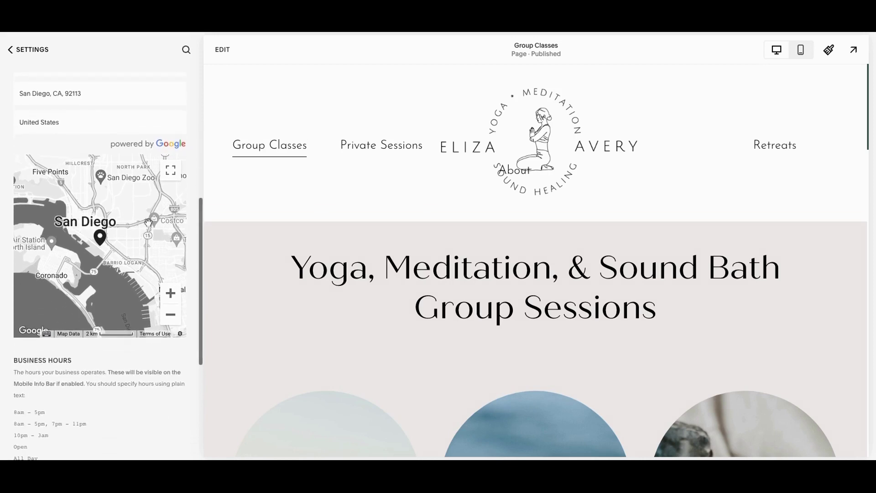
{"action": "scroll", "coordinate": [200, 236], "scroll_direction": "down", "scroll_amount": 5}
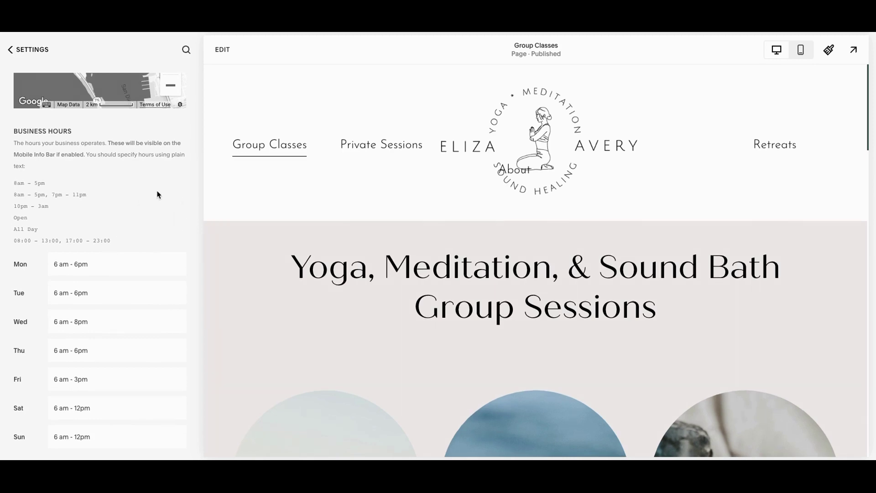
{"action": "scroll", "coordinate": [158, 194], "scroll_direction": "up", "scroll_amount": 10}
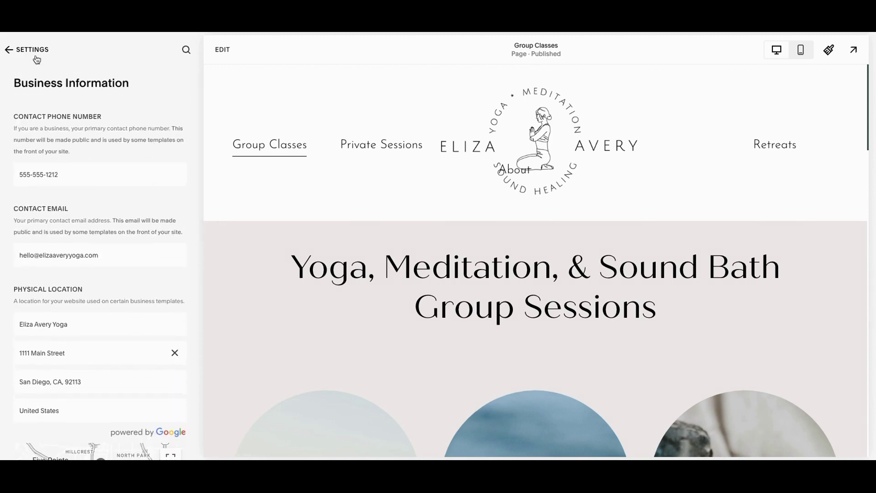
{"action": "scroll", "coordinate": [190, 112], "scroll_direction": "down", "scroll_amount": 8}
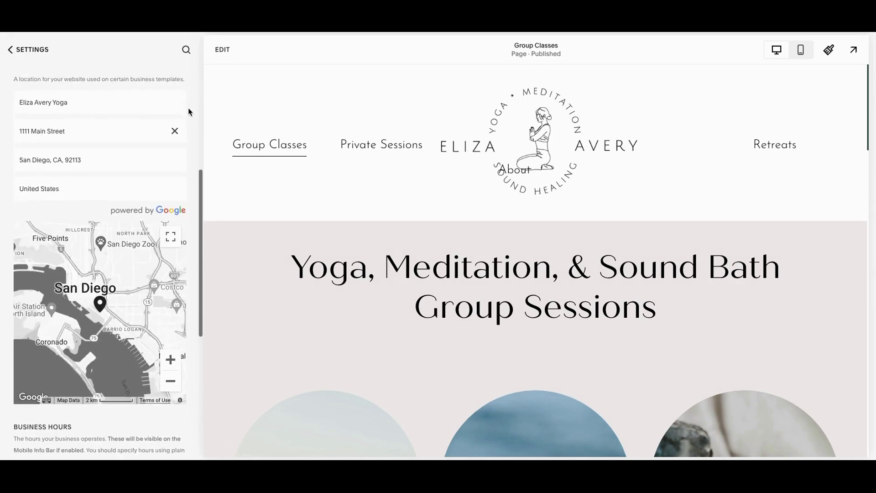
{"action": "scroll", "coordinate": [190, 112], "scroll_direction": "up", "scroll_amount": 8}
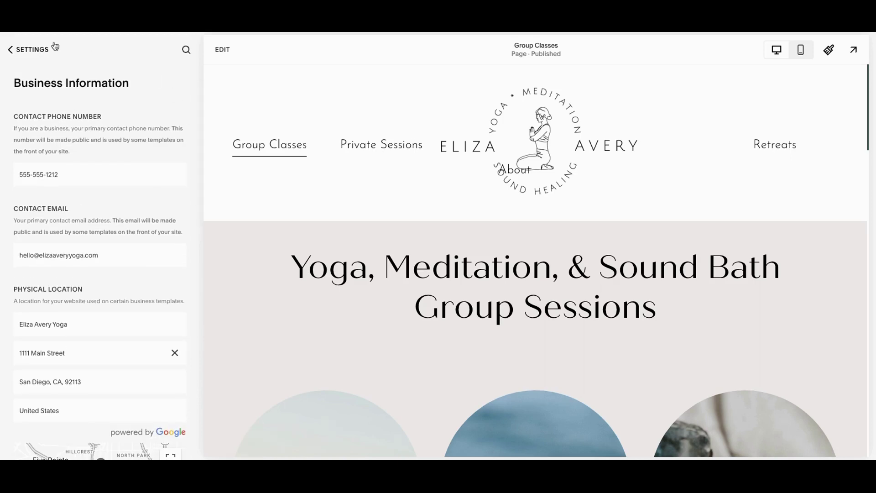
- Return to the website's pages list and examine the Visit Us section and footer contact details on the Group Classes page
{"action": "left_click", "coordinate": [13, 51]}
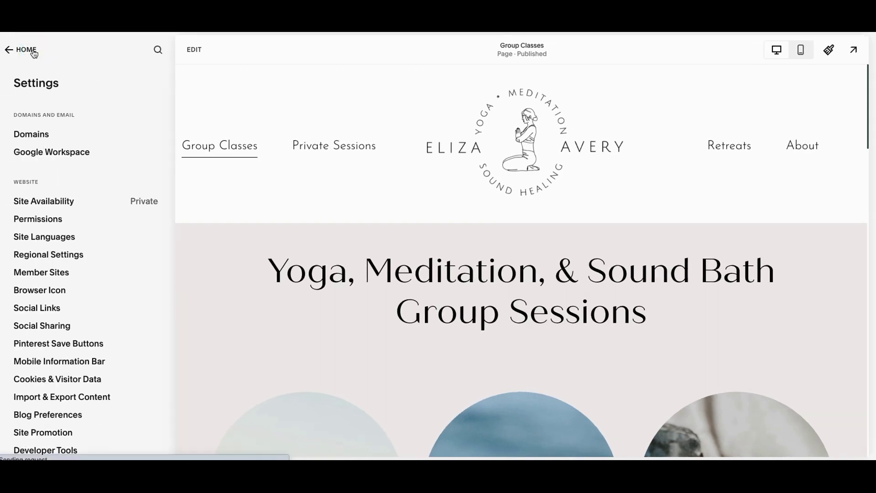
{"action": "left_click", "coordinate": [28, 50]}
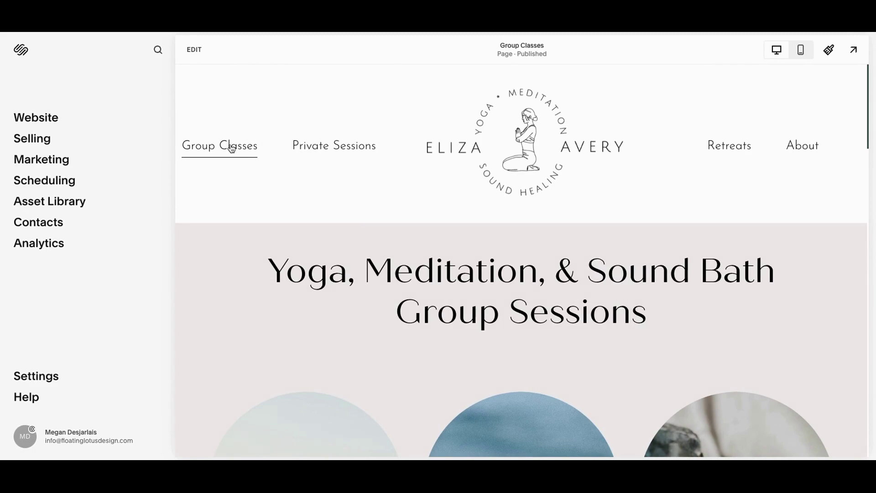
{"action": "left_click", "coordinate": [44, 120]}
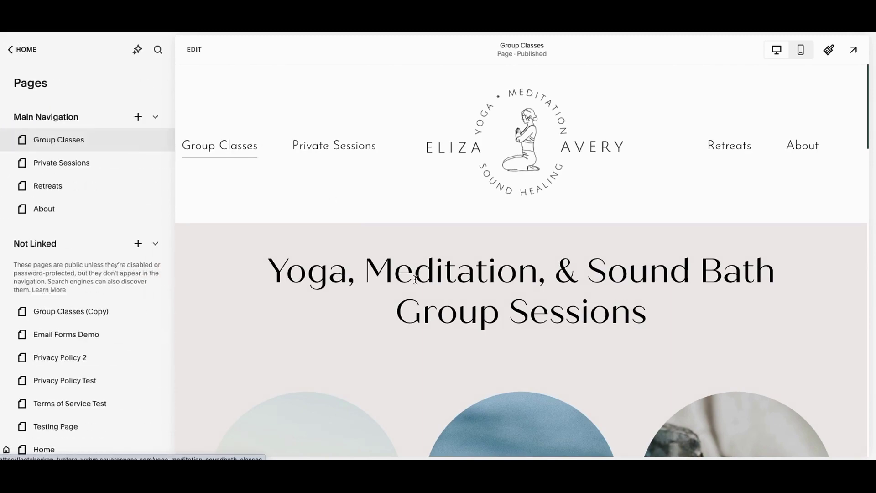
{"action": "scroll", "coordinate": [415, 286], "scroll_direction": "down", "scroll_amount": 6}
{"action": "scroll", "coordinate": [415, 285], "scroll_direction": "down", "scroll_amount": 15}
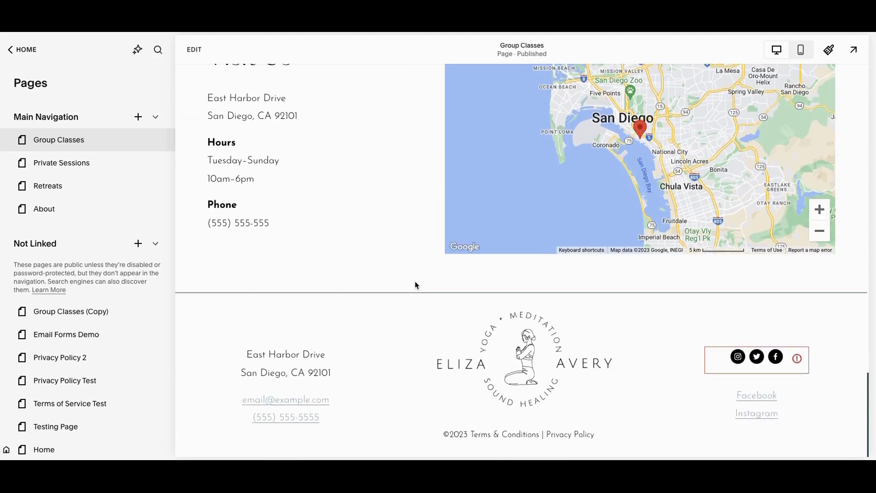
{"action": "scroll", "coordinate": [415, 285], "scroll_direction": "up", "scroll_amount": 2}
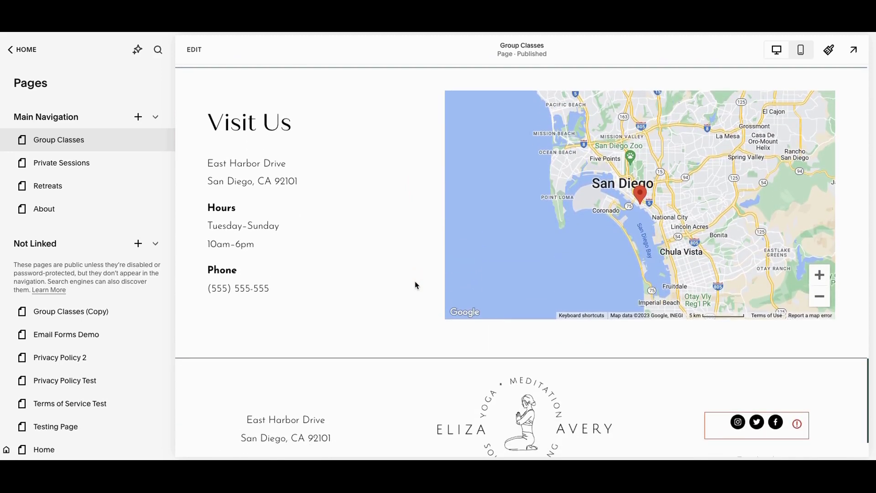
{"action": "scroll", "coordinate": [390, 314], "scroll_direction": "down", "scroll_amount": 2}
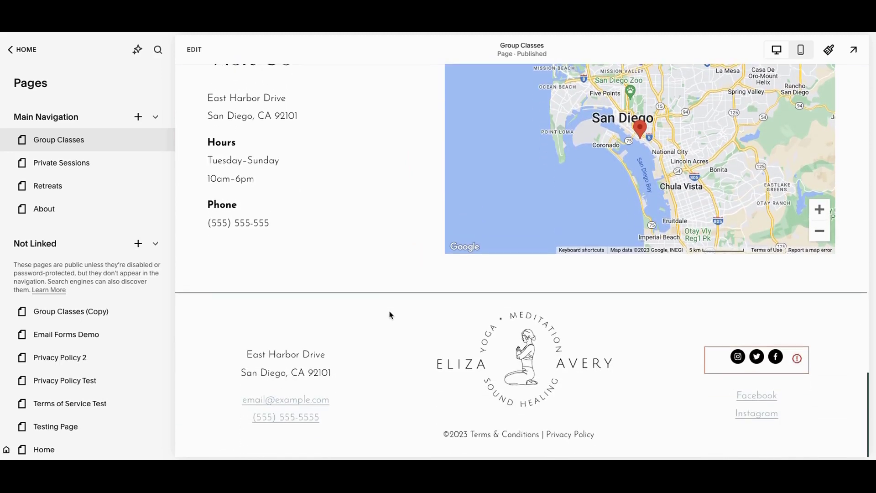
{"action": "scroll", "coordinate": [390, 314], "scroll_direction": "up", "scroll_amount": 2}
{"action": "scroll", "coordinate": [393, 311], "scroll_direction": "down", "scroll_amount": 2}
{"action": "scroll", "coordinate": [389, 326], "scroll_direction": "up", "scroll_amount": 3}
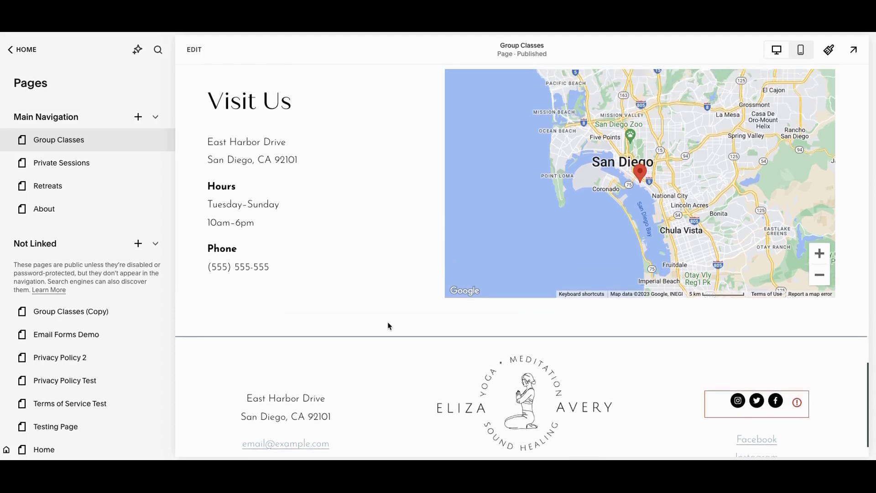
{"action": "scroll", "coordinate": [388, 326], "scroll_direction": "down", "scroll_amount": 1}
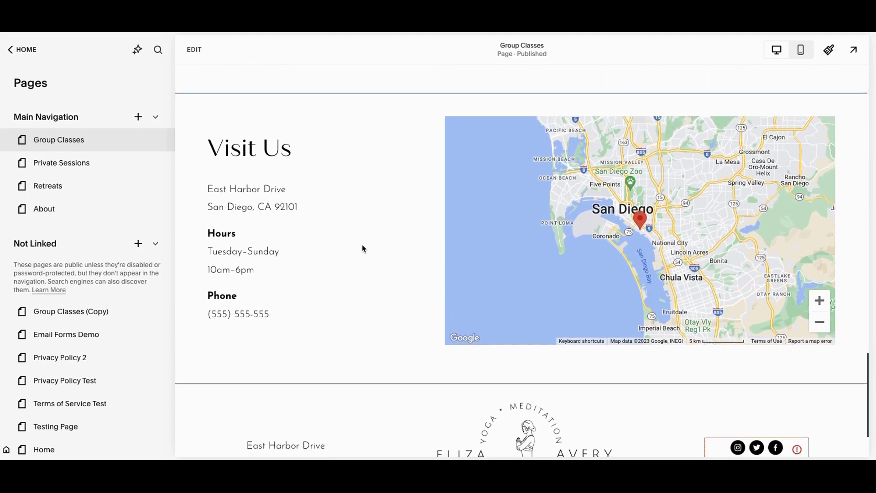
- Start editing the Group Classes page, try adding a Map block to the Visit Us section, and undo it
{"action": "left_click", "coordinate": [184, 49]}
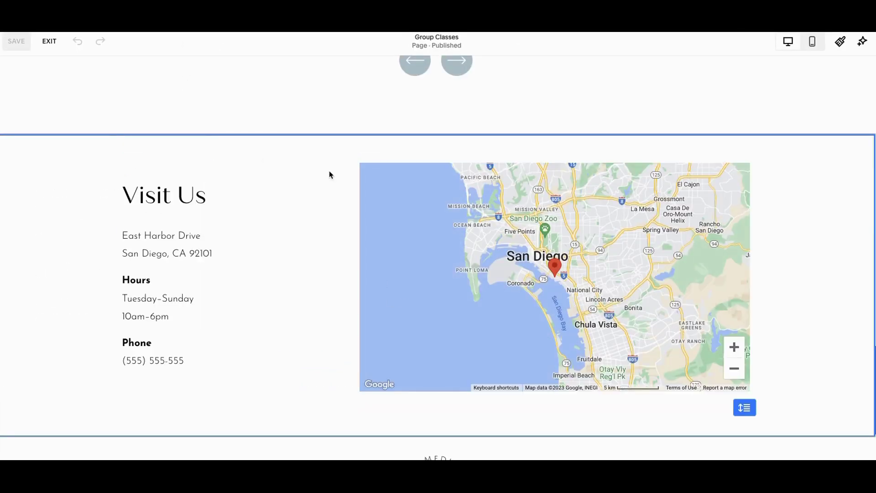
{"action": "scroll", "coordinate": [330, 175], "scroll_direction": "down", "scroll_amount": 2}
{"action": "left_click", "coordinate": [47, 84]}
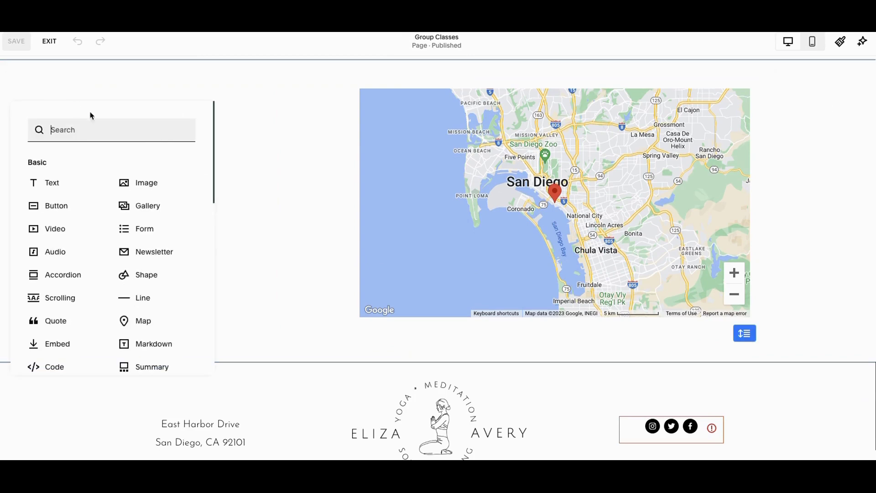
{"action": "scroll", "coordinate": [176, 217], "scroll_direction": "down", "scroll_amount": 2}
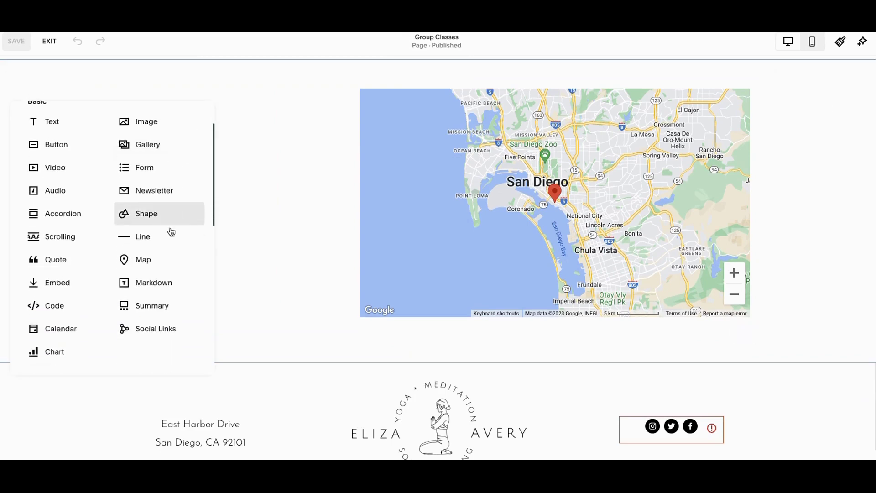
{"action": "left_click", "coordinate": [142, 259]}
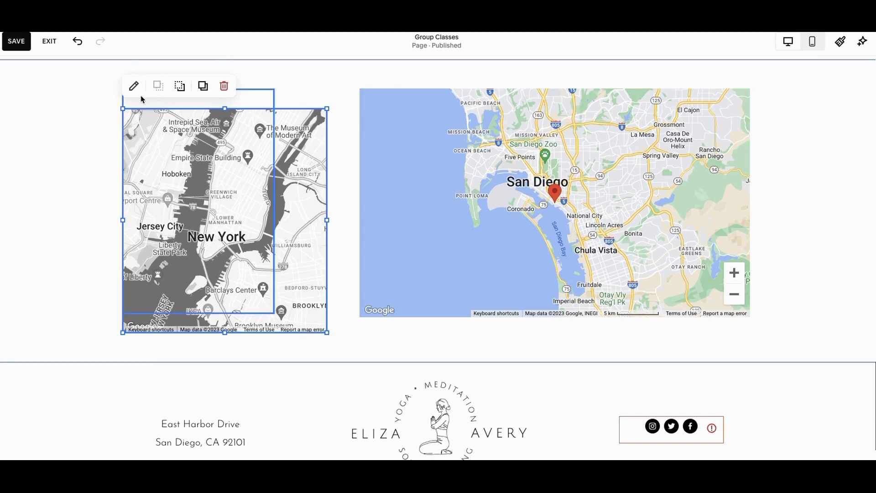
{"action": "left_click", "coordinate": [77, 43]}
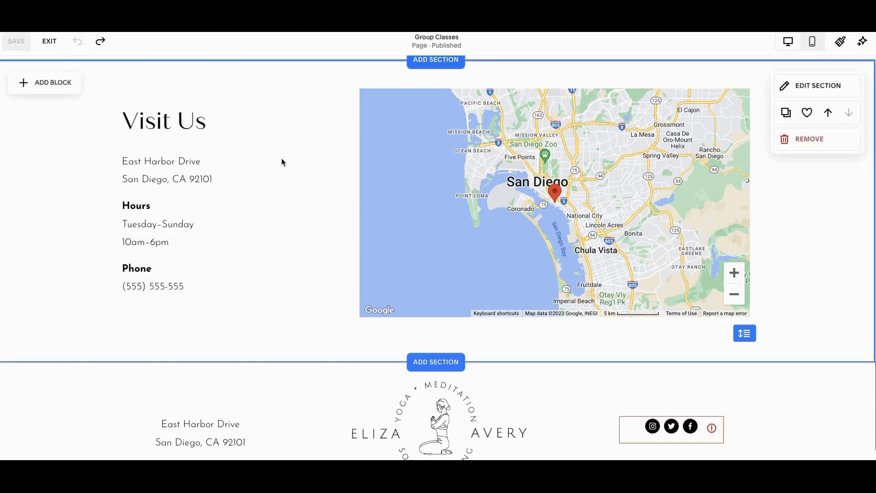
- Start adding a section above Visit Us and examine the Contact section layouts, including those with a map
{"action": "scroll", "coordinate": [285, 164], "scroll_direction": "up", "scroll_amount": 1}
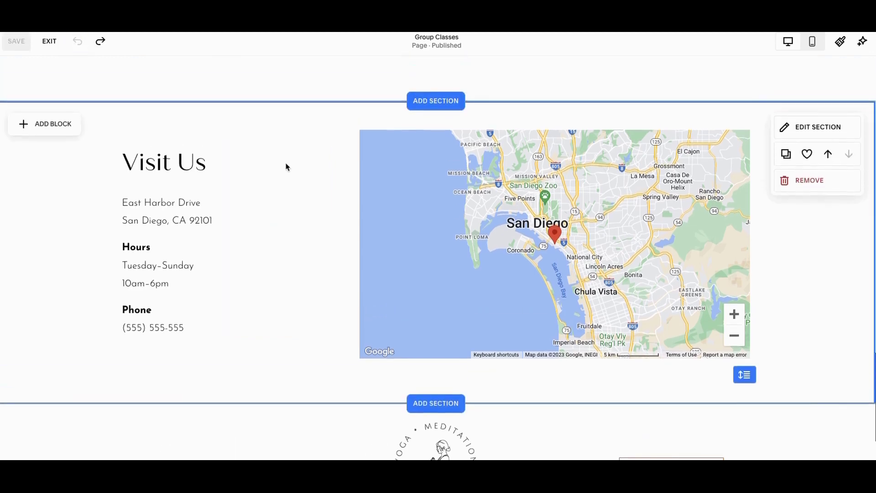
{"action": "left_click", "coordinate": [428, 105]}
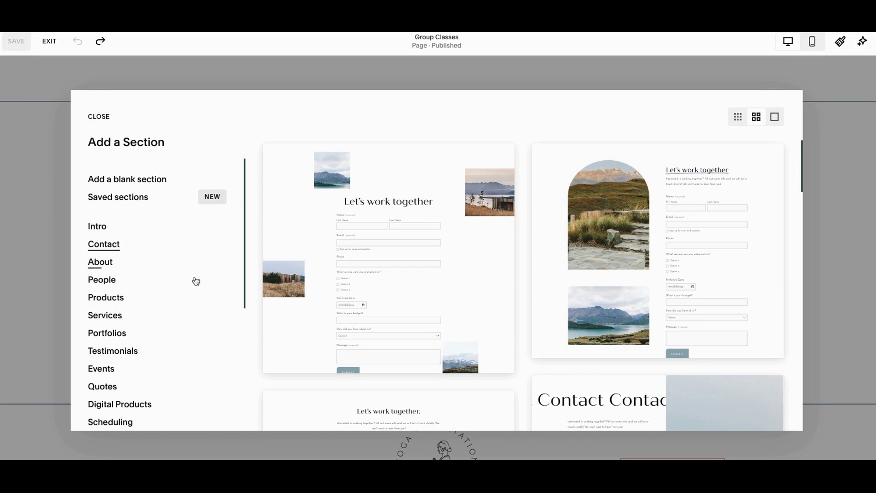
{"action": "scroll", "coordinate": [532, 315], "scroll_direction": "down", "scroll_amount": 3}
{"action": "scroll", "coordinate": [533, 316], "scroll_direction": "down", "scroll_amount": 10}
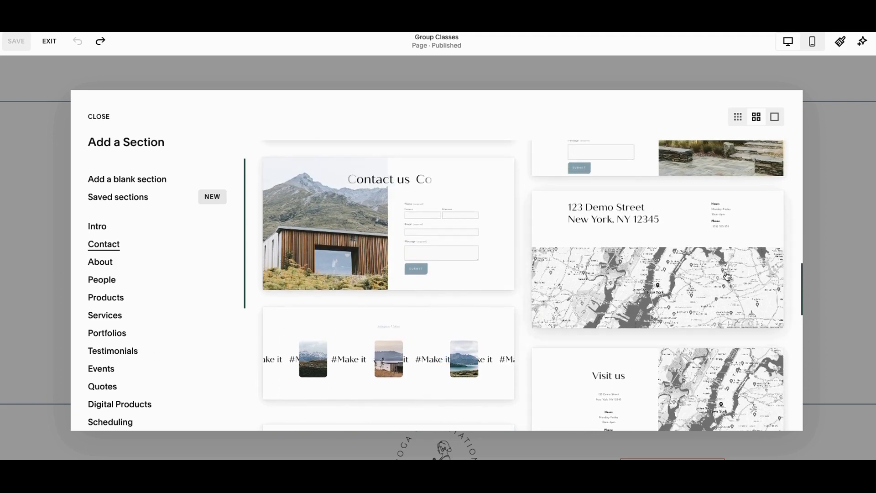
{"action": "scroll", "coordinate": [727, 274], "scroll_direction": "up", "scroll_amount": 5}
{"action": "scroll", "coordinate": [728, 276], "scroll_direction": "down", "scroll_amount": 4}
{"action": "scroll", "coordinate": [727, 276], "scroll_direction": "down", "scroll_amount": 3}
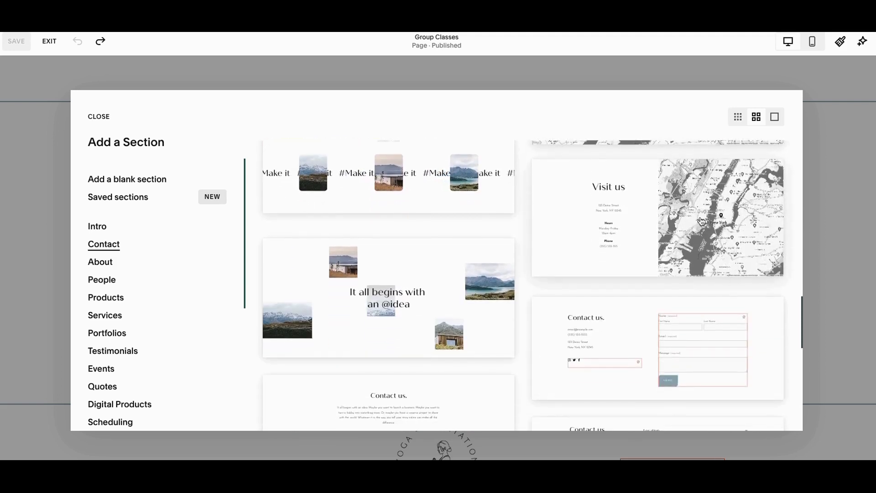
{"action": "scroll", "coordinate": [712, 255], "scroll_direction": "down", "scroll_amount": 2}
{"action": "scroll", "coordinate": [693, 230], "scroll_direction": "up", "scroll_amount": 4}
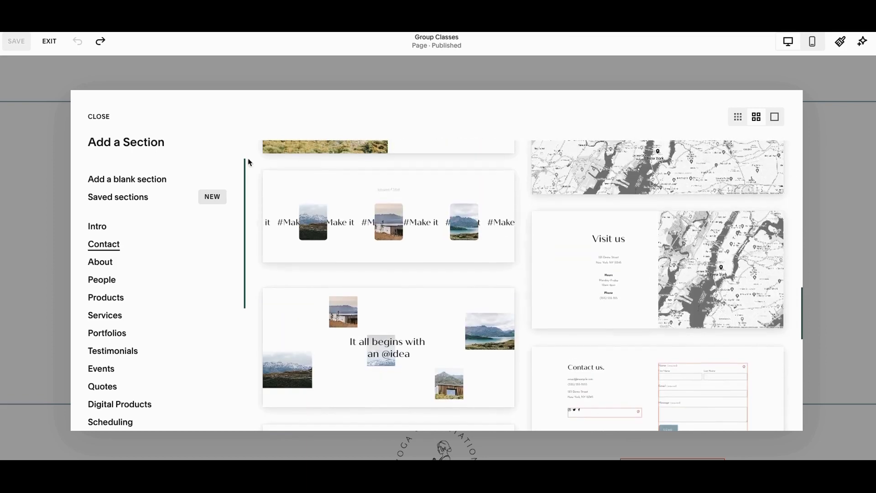
- Close the section layouts without adding one, review the Visit Us section and footer, and leave page editing
{"action": "left_click", "coordinate": [104, 117]}
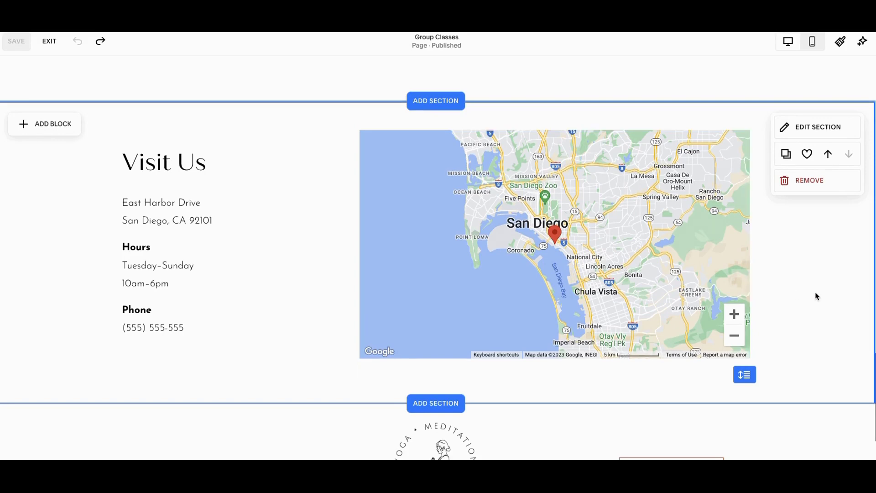
{"action": "scroll", "coordinate": [817, 296], "scroll_direction": "down", "scroll_amount": 1}
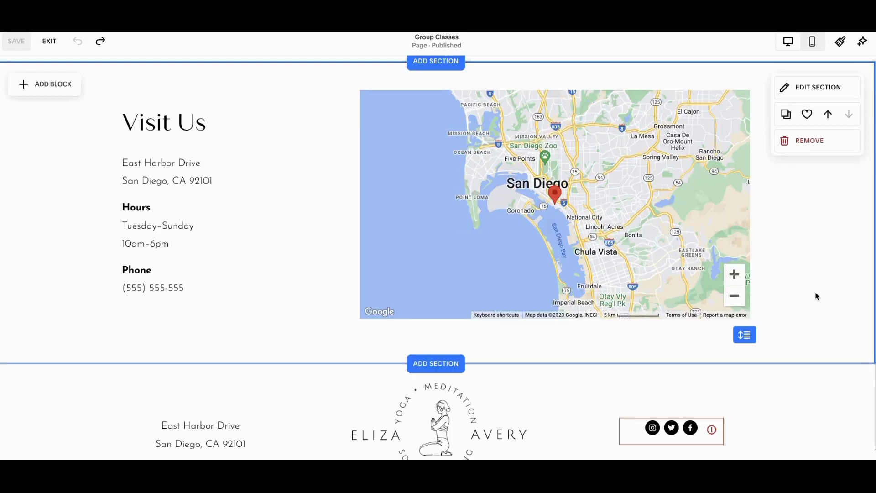
{"action": "scroll", "coordinate": [817, 297], "scroll_direction": "up", "scroll_amount": 1}
{"action": "scroll", "coordinate": [818, 297], "scroll_direction": "down", "scroll_amount": 1}
{"action": "scroll", "coordinate": [817, 296], "scroll_direction": "up", "scroll_amount": 1}
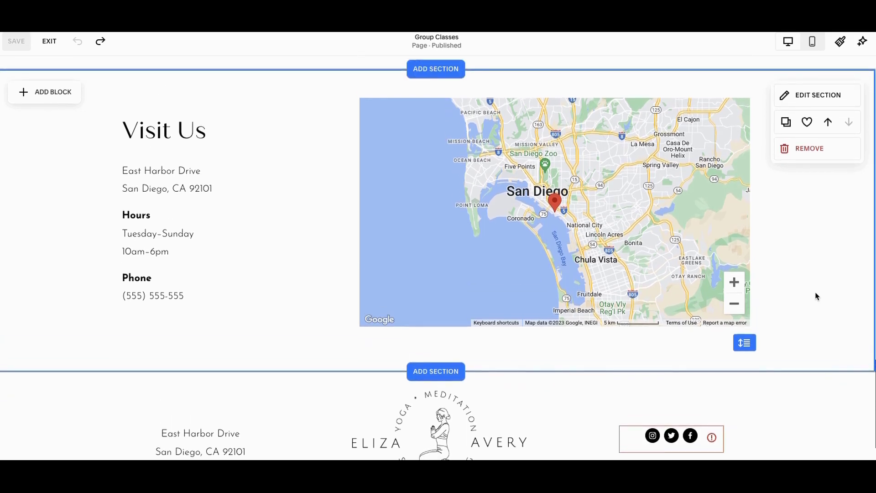
{"action": "scroll", "coordinate": [818, 297], "scroll_direction": "down", "scroll_amount": 2}
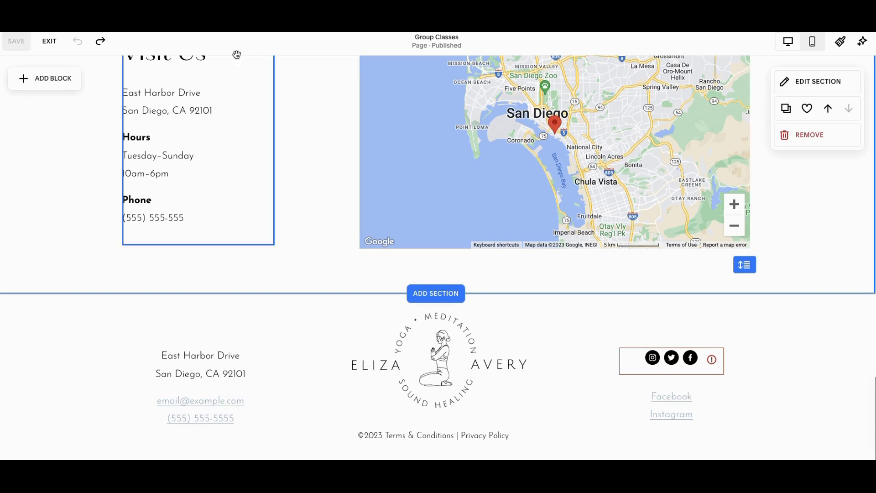
{"action": "left_click", "coordinate": [51, 41]}
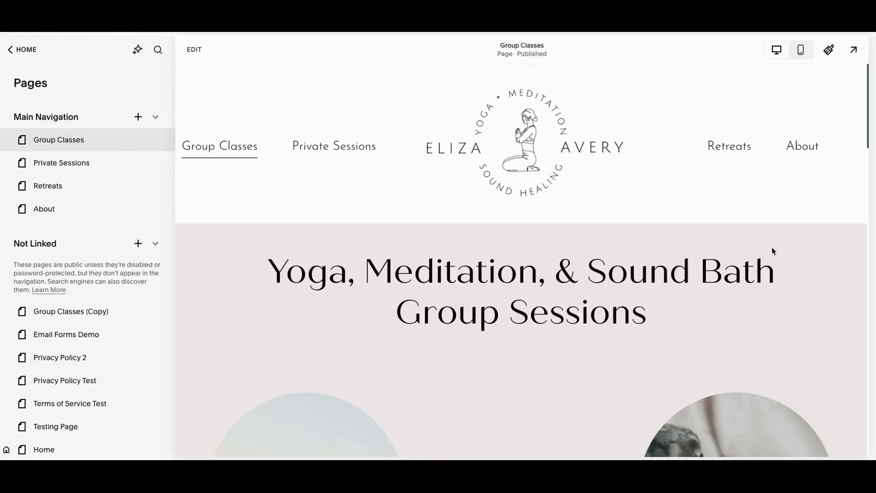
- Start editing the Group Classes page again and check the text style of the main heading above the three class images
{"action": "scroll", "coordinate": [786, 281], "scroll_direction": "down", "scroll_amount": 3}
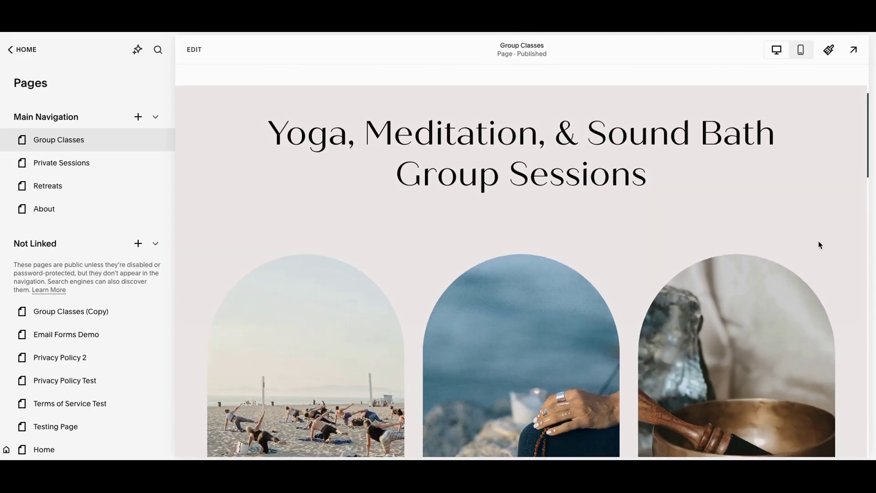
{"action": "scroll", "coordinate": [819, 245], "scroll_direction": "up", "scroll_amount": 3}
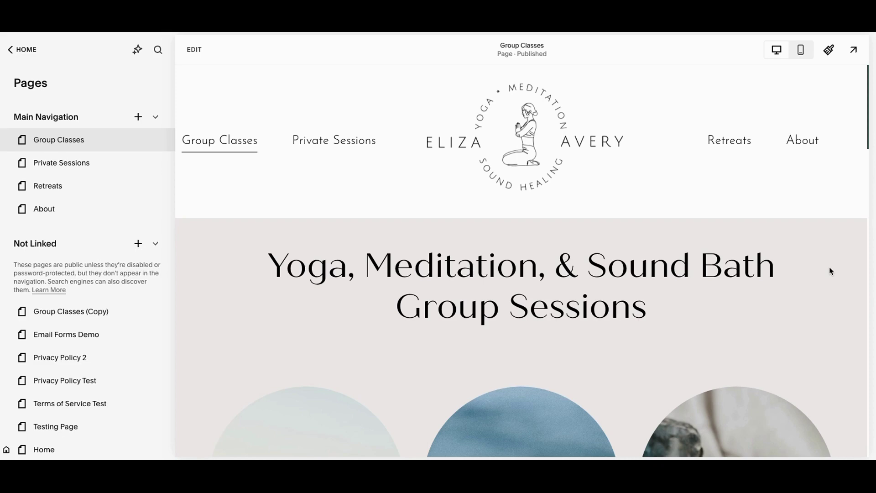
{"action": "scroll", "coordinate": [831, 272], "scroll_direction": "down", "scroll_amount": 3}
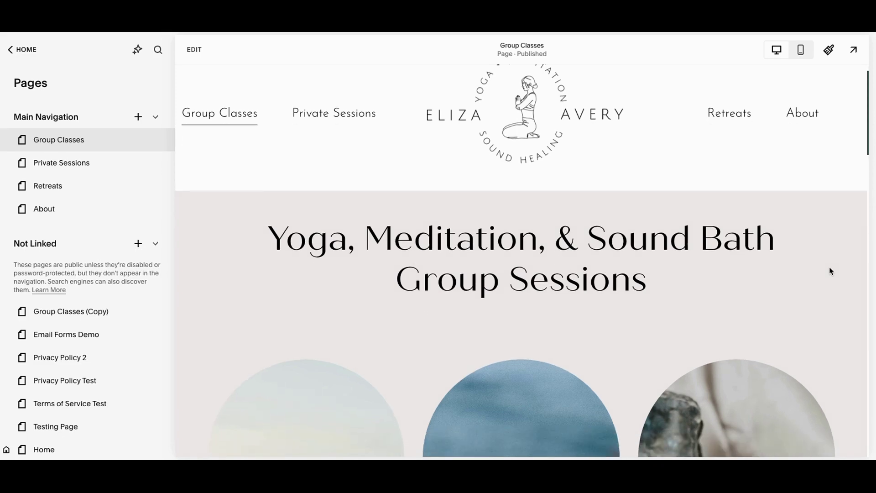
{"action": "scroll", "coordinate": [832, 272], "scroll_direction": "up", "scroll_amount": 1}
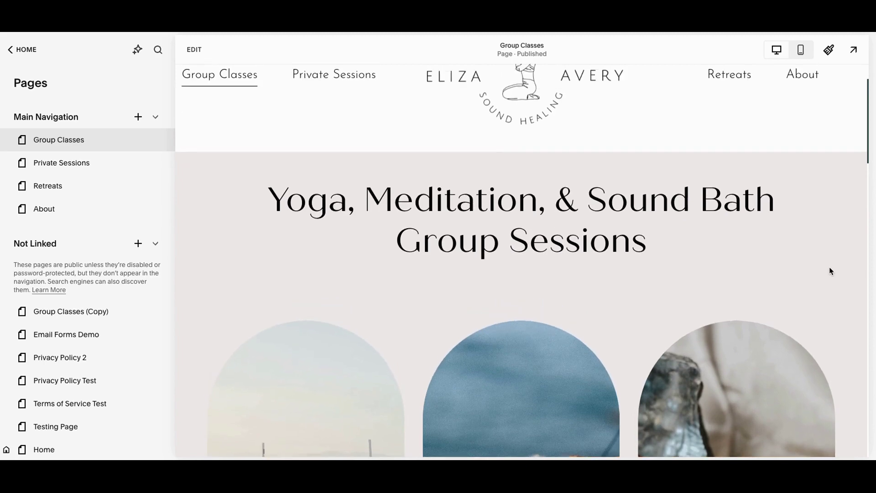
{"action": "left_click", "coordinate": [193, 50]}
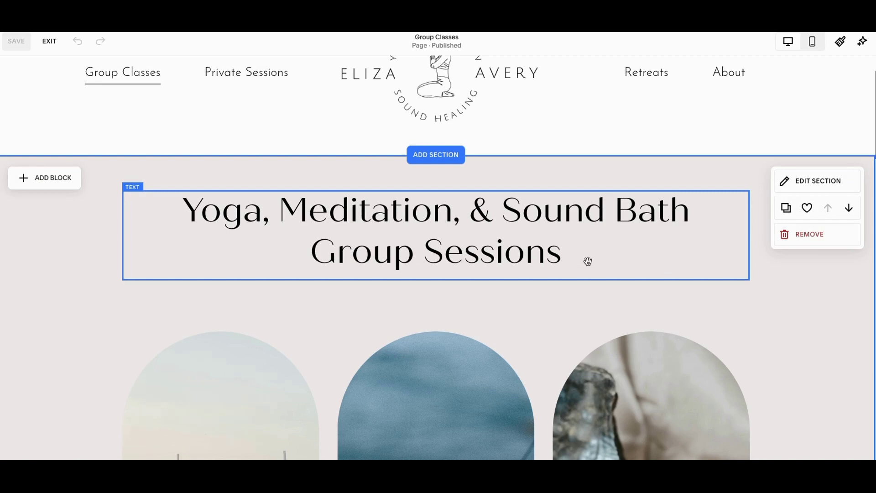
{"action": "scroll", "coordinate": [587, 260], "scroll_direction": "up", "scroll_amount": 1}
{"action": "scroll", "coordinate": [586, 268], "scroll_direction": "up", "scroll_amount": 1}
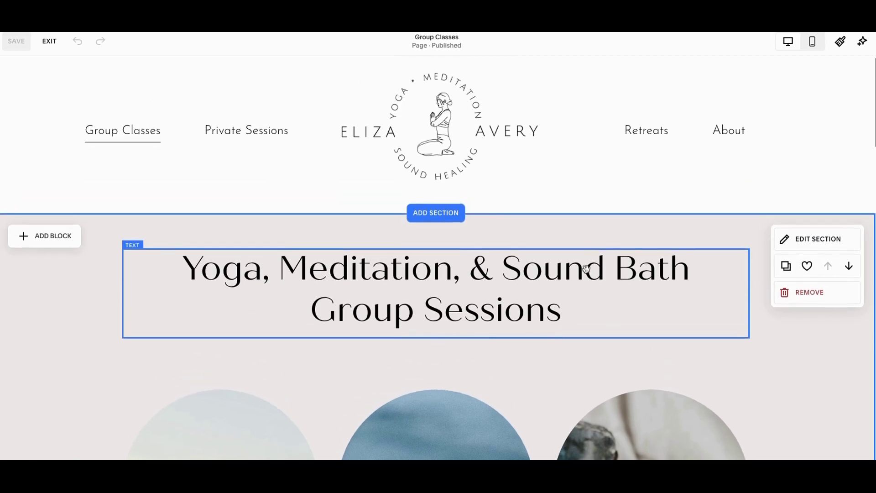
{"action": "left_click", "coordinate": [582, 294]}
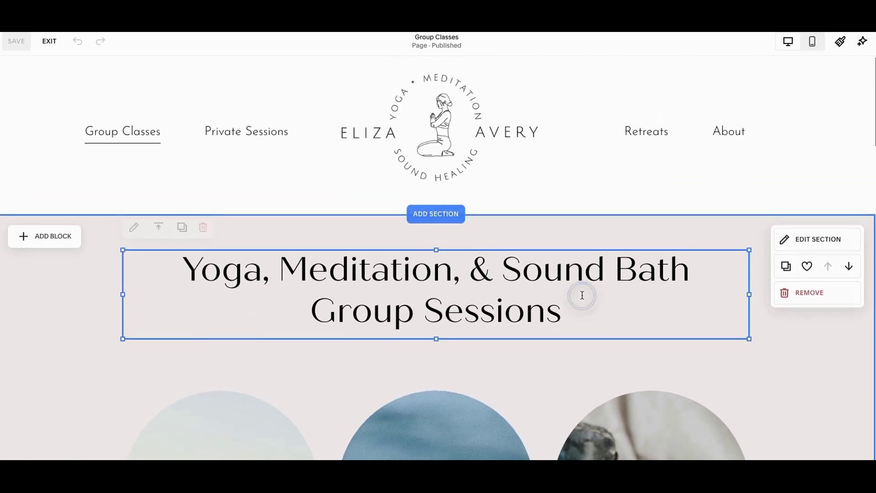
{"action": "left_click", "coordinate": [430, 302]}
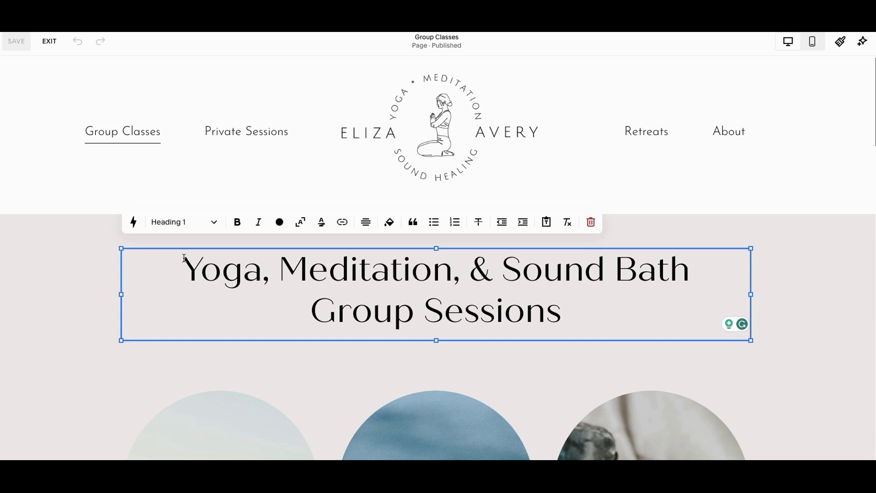
{"action": "scroll", "coordinate": [185, 258], "scroll_direction": "down", "scroll_amount": 1}
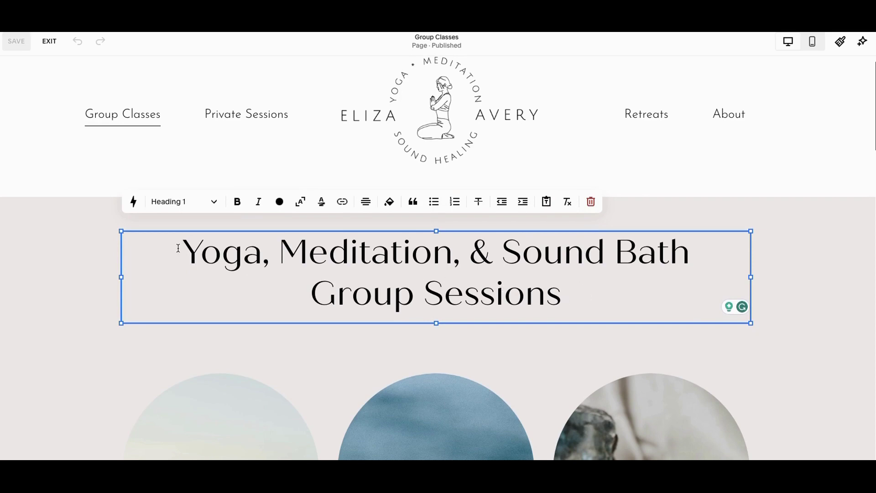
{"action": "left_click", "coordinate": [793, 347]}
- Check the text styles of the Vinyasa Yoga, Meditation Circles and Sound Baths headings
{"action": "scroll", "coordinate": [792, 346], "scroll_direction": "down", "scroll_amount": 3}
{"action": "scroll", "coordinate": [793, 349], "scroll_direction": "down", "scroll_amount": 3}
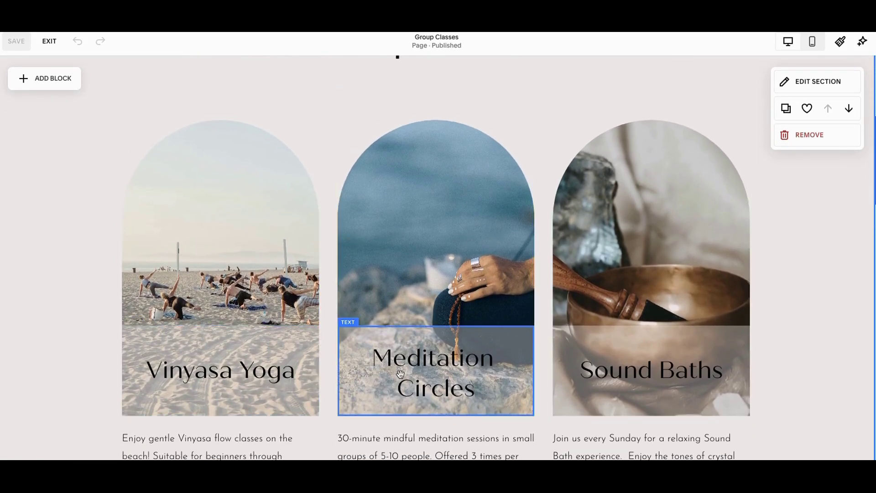
{"action": "scroll", "coordinate": [623, 378], "scroll_direction": "down", "scroll_amount": 1}
{"action": "scroll", "coordinate": [623, 378], "scroll_direction": "down", "scroll_amount": 1}
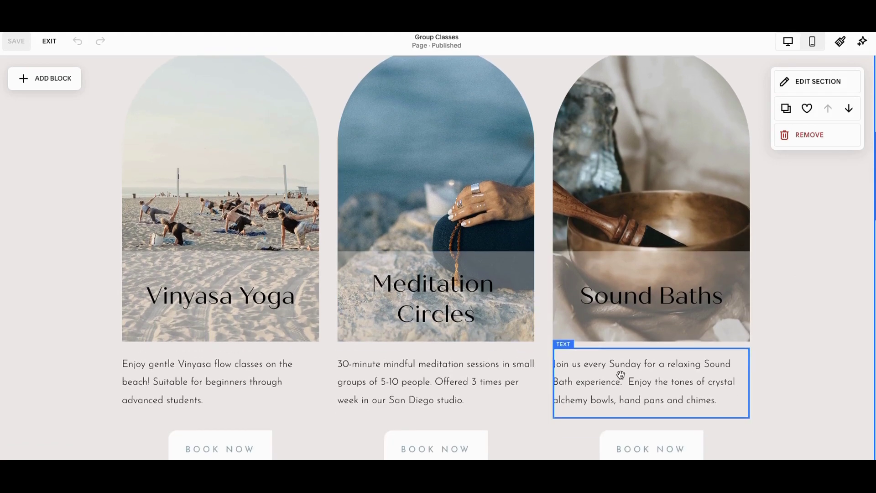
{"action": "scroll", "coordinate": [122, 407], "scroll_direction": "down", "scroll_amount": 1}
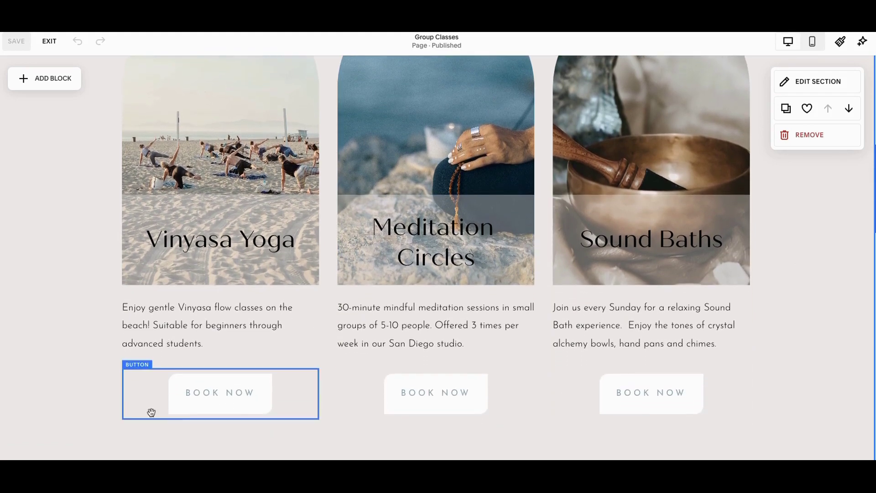
{"action": "scroll", "coordinate": [329, 397], "scroll_direction": "up", "scroll_amount": 1}
{"action": "scroll", "coordinate": [331, 398], "scroll_direction": "up", "scroll_amount": 1}
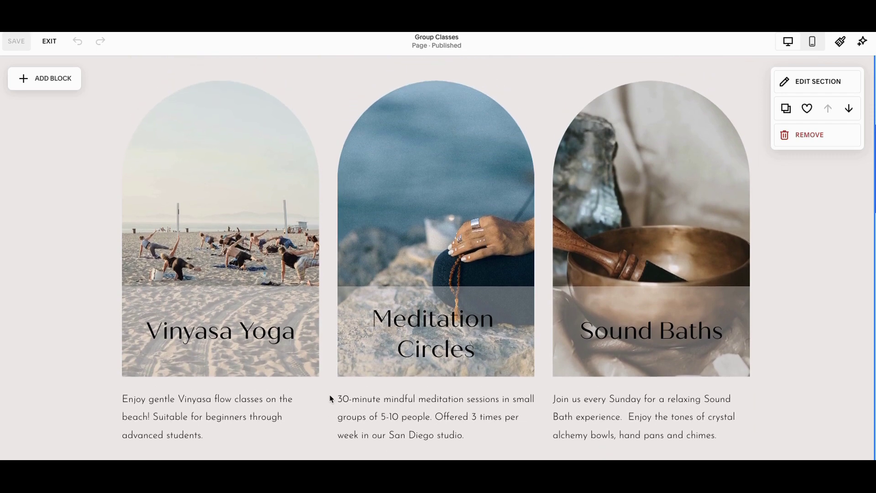
{"action": "left_click", "coordinate": [265, 336]}
{"action": "left_click", "coordinate": [287, 336]}
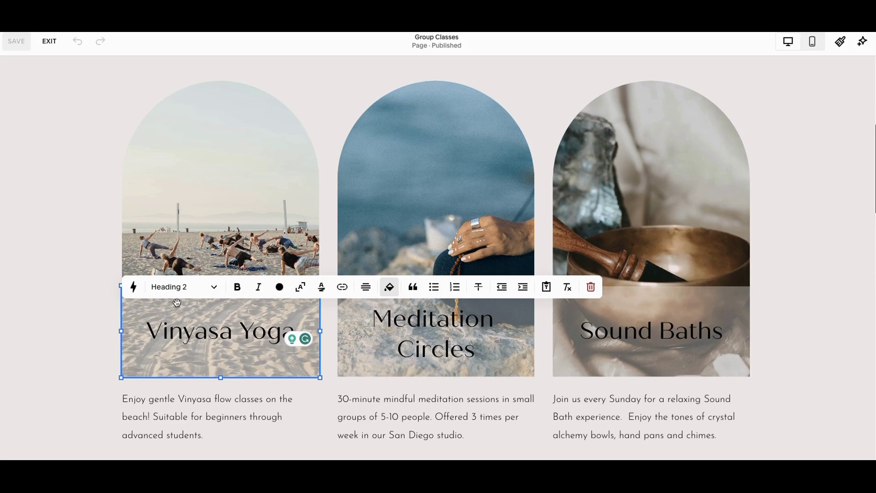
{"action": "left_click", "coordinate": [390, 327]}
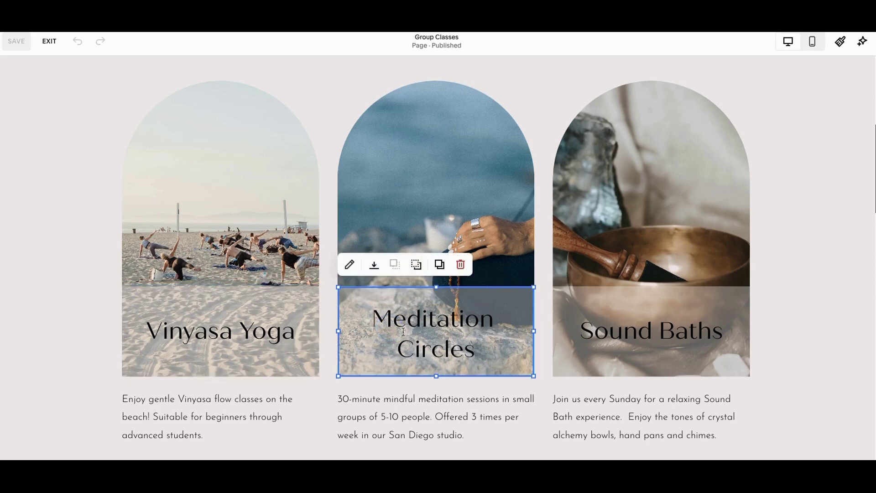
{"action": "left_click", "coordinate": [420, 334]}
{"action": "left_click", "coordinate": [622, 337]}
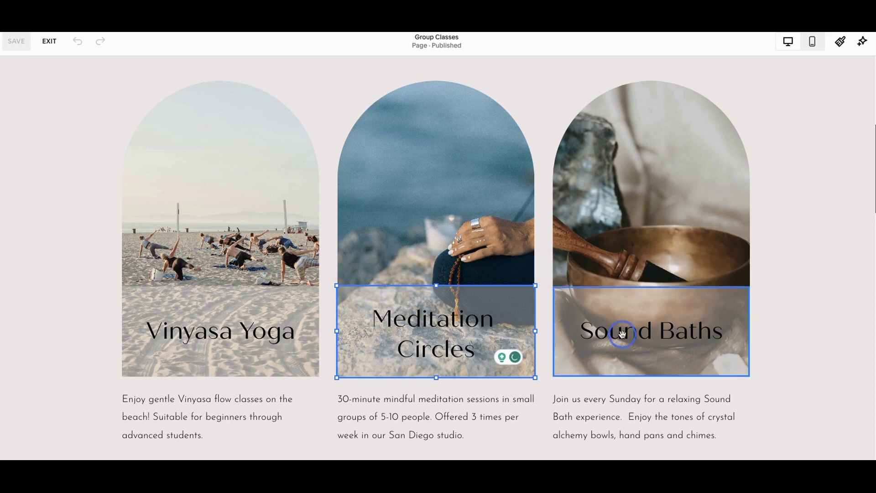
{"action": "left_click", "coordinate": [627, 334]}
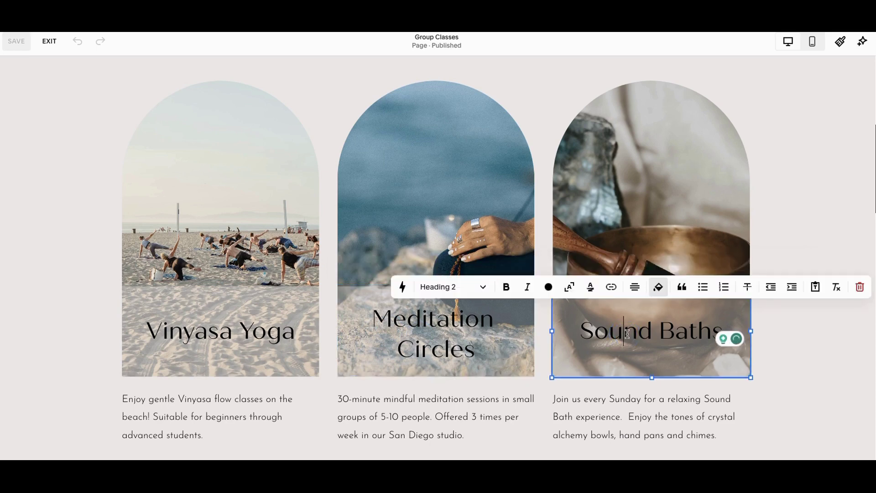
- Check the text style of the Vinyasa Yoga description and inspect the other two class descriptions down to the Book Now buttons
{"action": "left_click", "coordinate": [254, 408]}
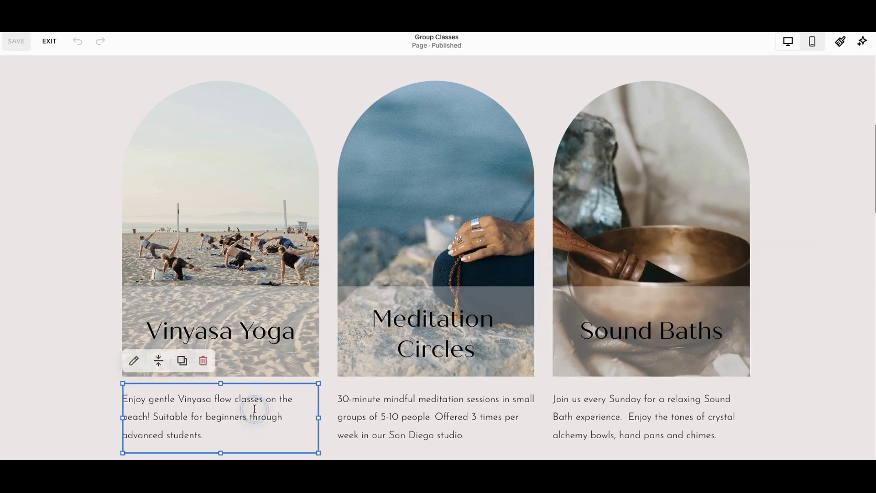
{"action": "left_click", "coordinate": [224, 424]}
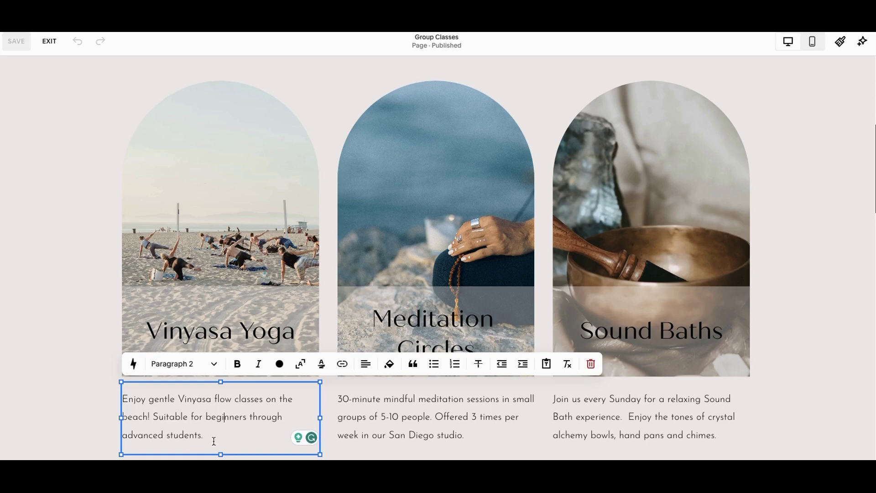
{"action": "scroll", "coordinate": [221, 437], "scroll_direction": "down", "scroll_amount": 1}
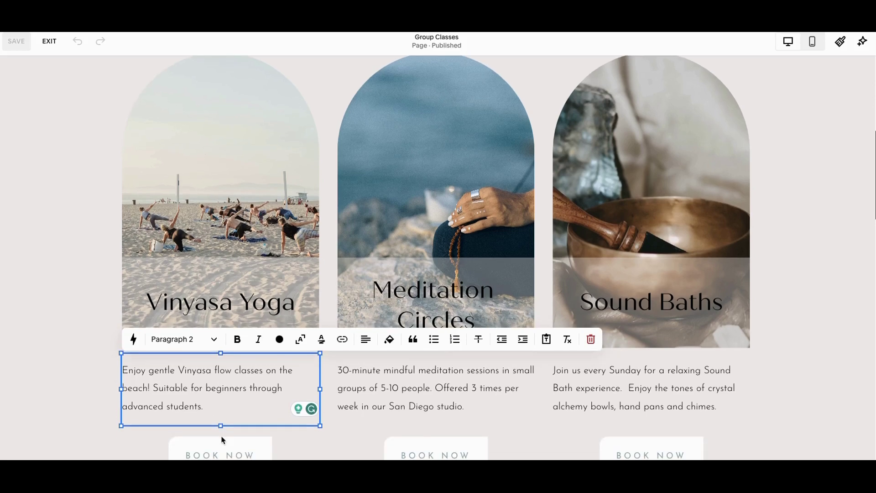
{"action": "left_click", "coordinate": [397, 397]}
{"action": "left_click", "coordinate": [619, 399]}
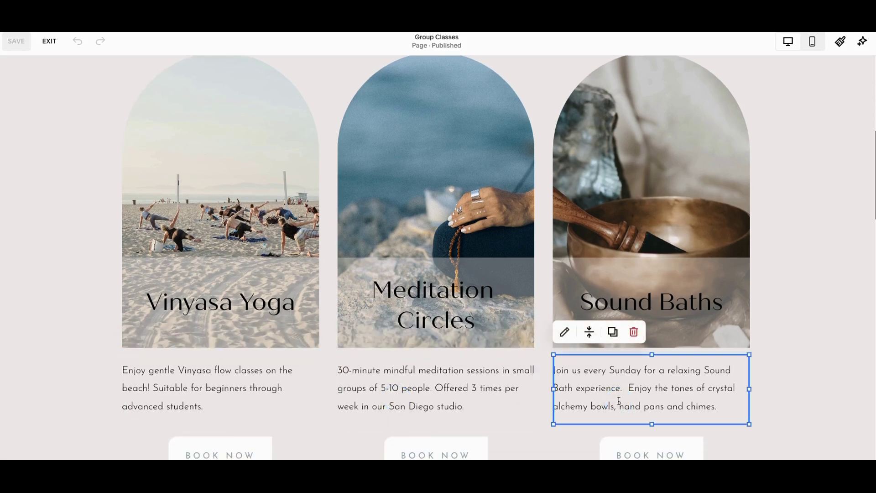
{"action": "scroll", "coordinate": [618, 400], "scroll_direction": "down", "scroll_amount": 1}
{"action": "scroll", "coordinate": [618, 401], "scroll_direction": "down", "scroll_amount": 1}
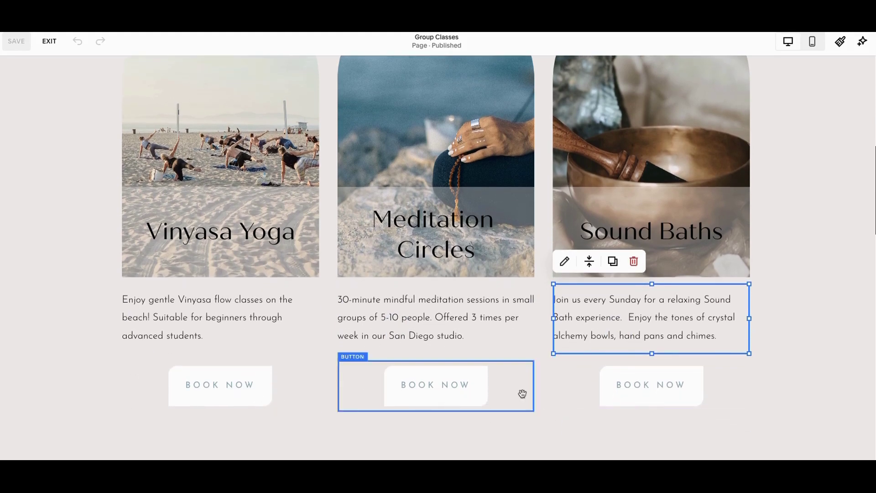
{"action": "left_click", "coordinate": [792, 362]}
- Examine the heading structure of the class section, from the main page heading through the class headings to their descriptions
{"action": "scroll", "coordinate": [792, 364], "scroll_direction": "up", "scroll_amount": 2}
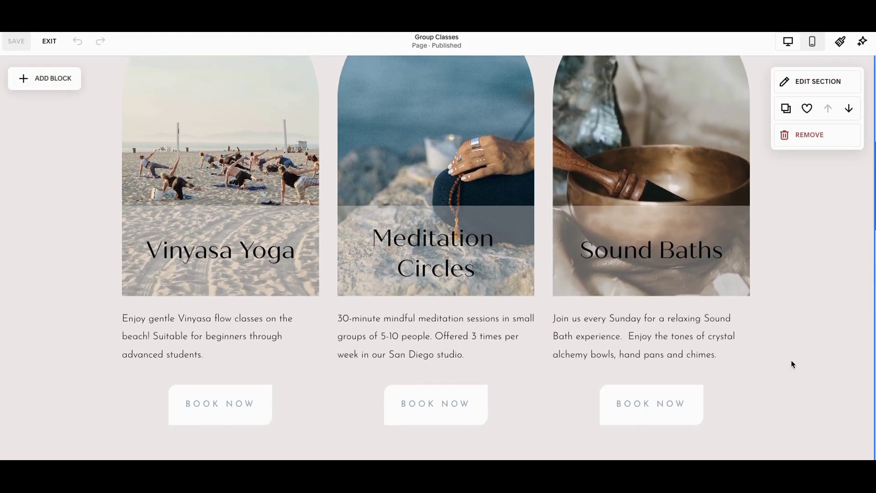
{"action": "scroll", "coordinate": [792, 364], "scroll_direction": "up", "scroll_amount": 1}
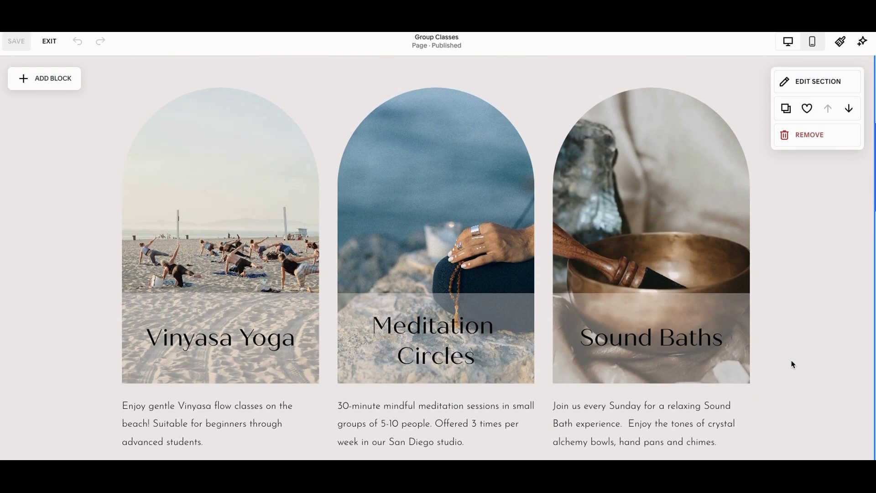
{"action": "scroll", "coordinate": [792, 364], "scroll_direction": "down", "scroll_amount": 1}
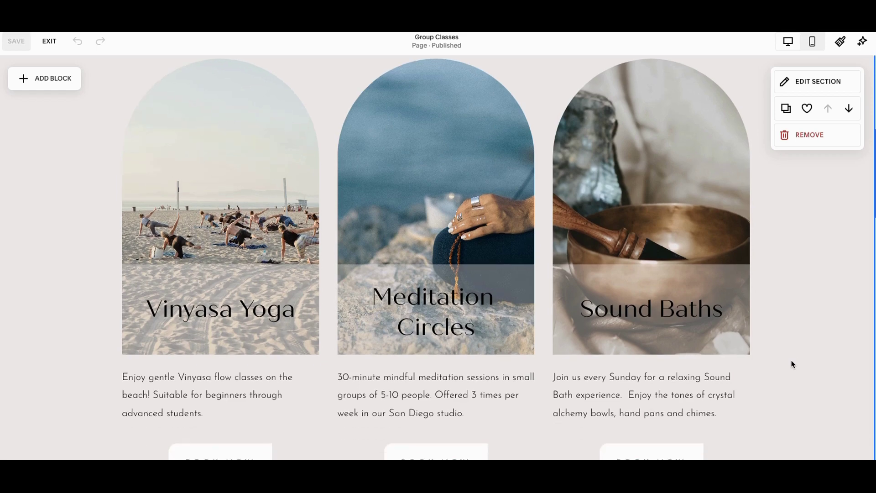
{"action": "scroll", "coordinate": [793, 364], "scroll_direction": "up", "scroll_amount": 5}
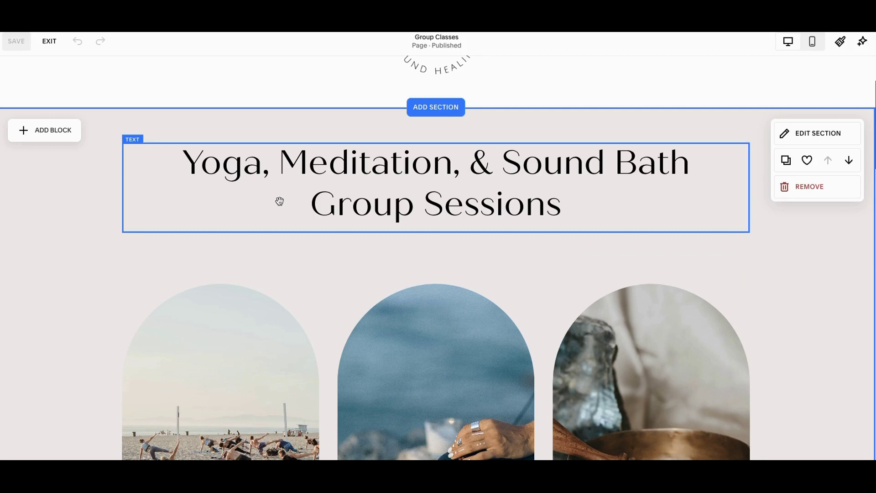
{"action": "scroll", "coordinate": [280, 201], "scroll_direction": "down", "scroll_amount": 3}
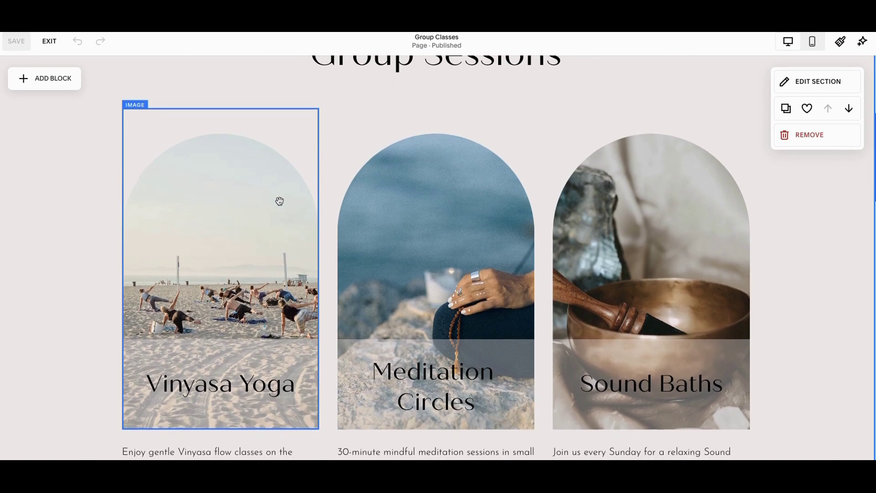
{"action": "scroll", "coordinate": [280, 201], "scroll_direction": "down", "scroll_amount": 1}
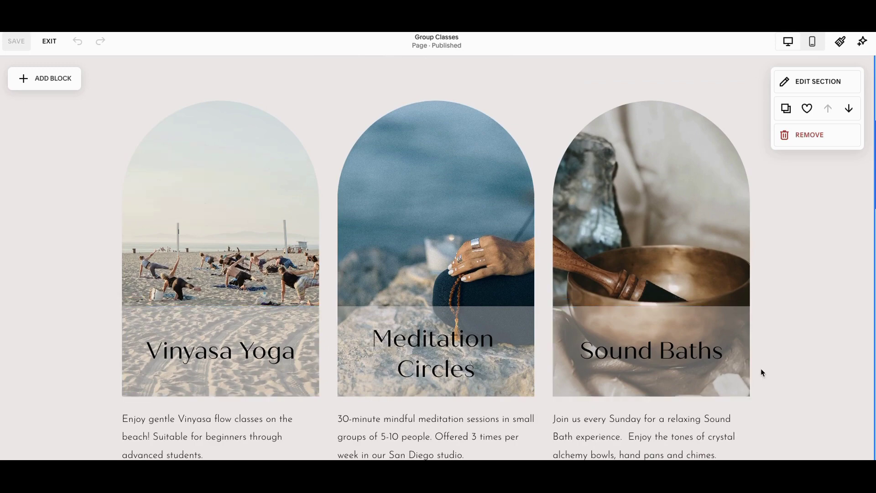
{"action": "scroll", "coordinate": [761, 369], "scroll_direction": "up", "scroll_amount": 2}
{"action": "scroll", "coordinate": [761, 369], "scroll_direction": "down", "scroll_amount": 1}
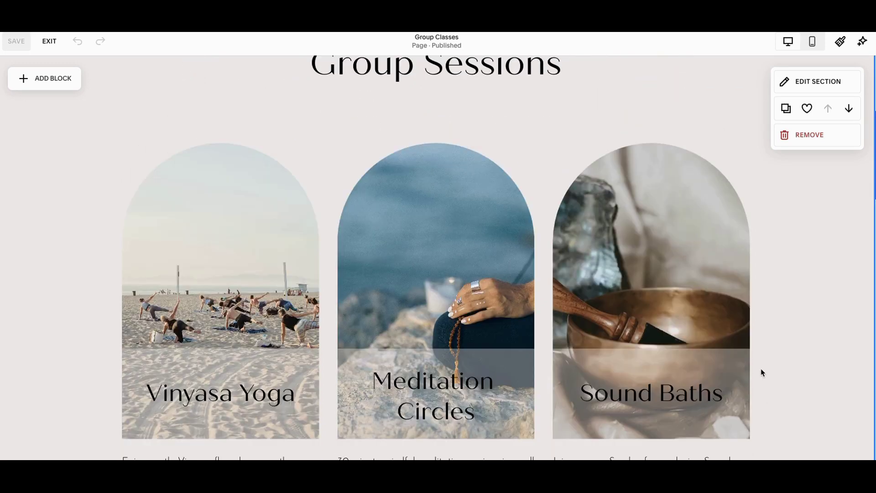
{"action": "scroll", "coordinate": [761, 372], "scroll_direction": "down", "scroll_amount": 1}
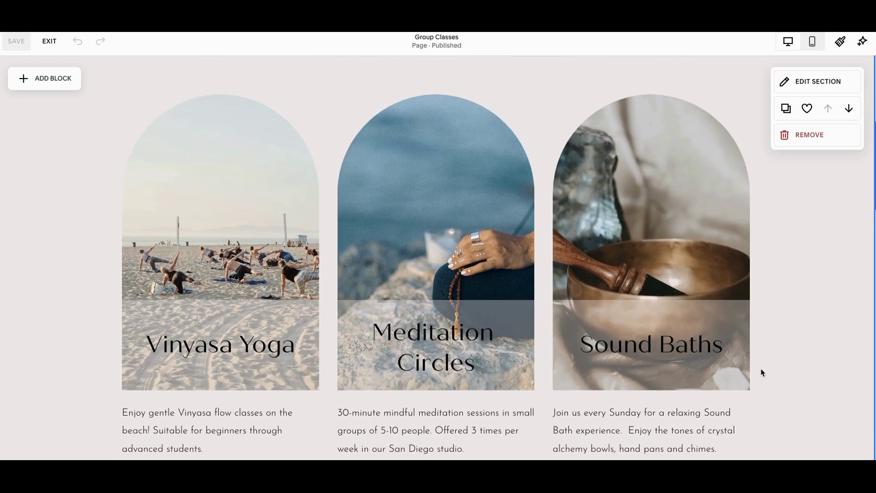
- Examine the three class descriptions and Book Now buttons, and return to the arched images above them
{"action": "scroll", "coordinate": [761, 372], "scroll_direction": "down", "scroll_amount": 1}
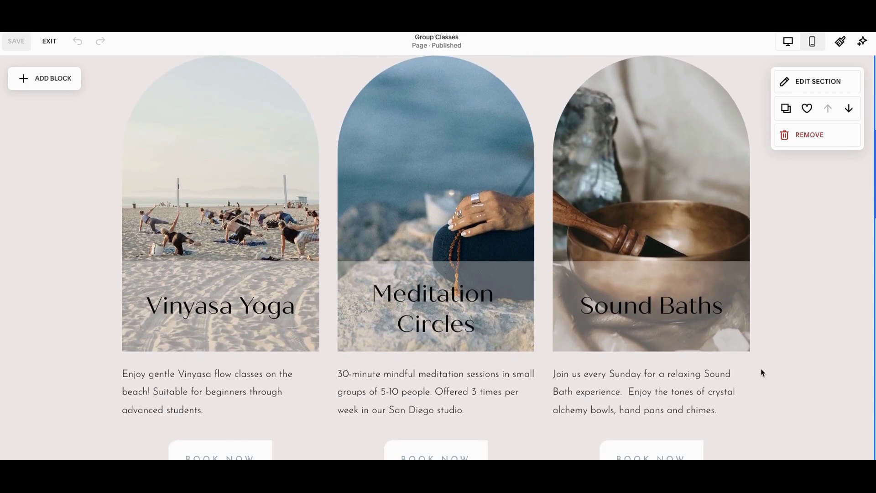
{"action": "scroll", "coordinate": [761, 372], "scroll_direction": "down", "scroll_amount": 1}
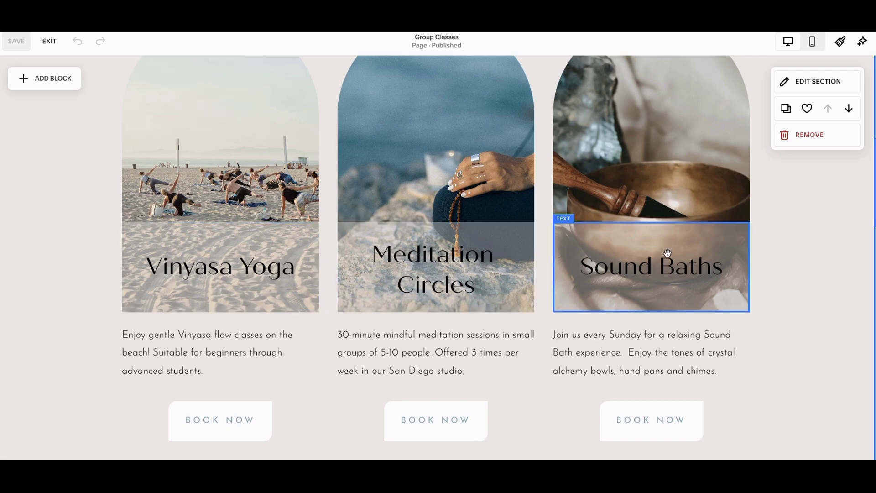
{"action": "scroll", "coordinate": [668, 253], "scroll_direction": "down", "scroll_amount": 1}
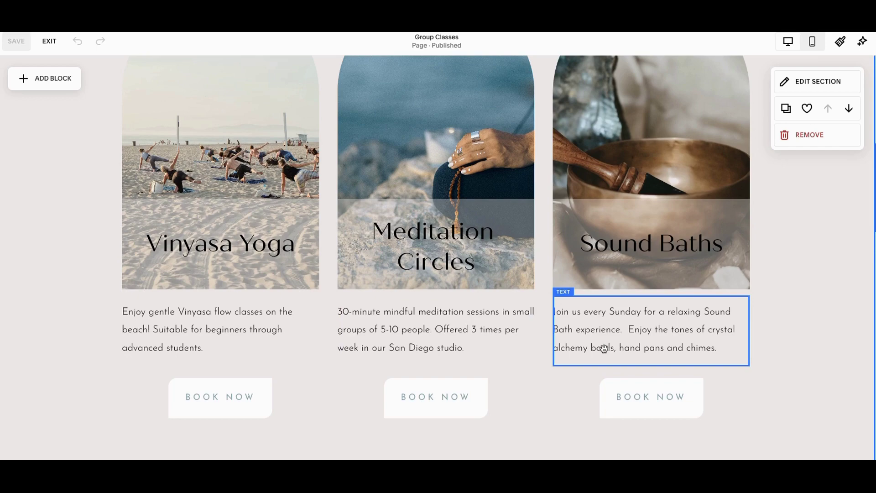
{"action": "scroll", "coordinate": [95, 400], "scroll_direction": "down", "scroll_amount": 2}
{"action": "scroll", "coordinate": [94, 401], "scroll_direction": "up", "scroll_amount": 2}
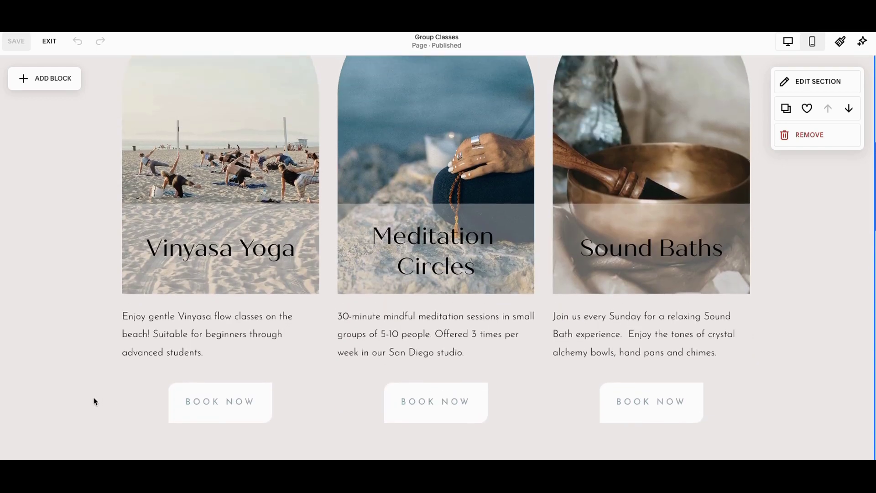
{"action": "scroll", "coordinate": [94, 401], "scroll_direction": "down", "scroll_amount": 3}
{"action": "scroll", "coordinate": [95, 401], "scroll_direction": "up", "scroll_amount": 4}
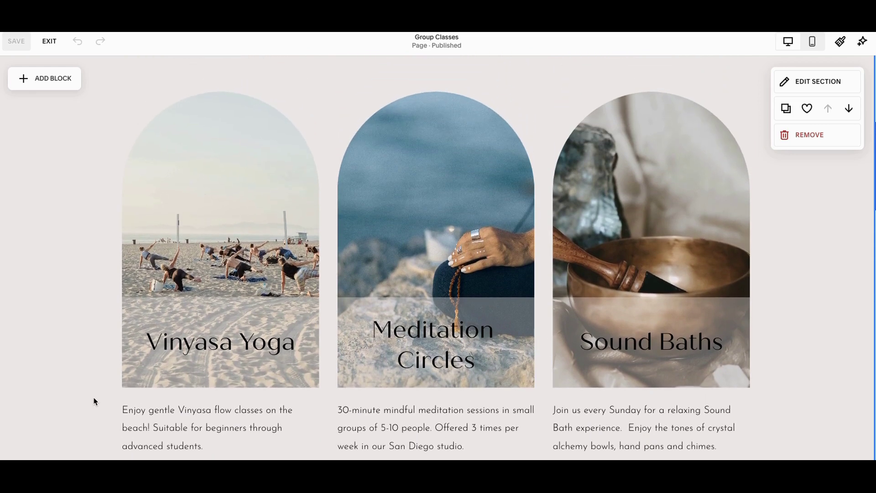
{"action": "scroll", "coordinate": [95, 401], "scroll_direction": "down", "scroll_amount": 1}
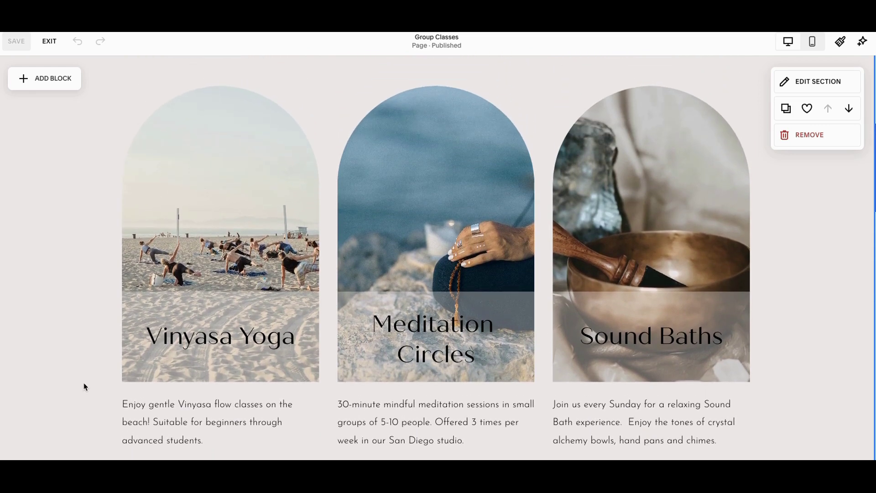
{"action": "scroll", "coordinate": [79, 361], "scroll_direction": "up", "scroll_amount": 1}
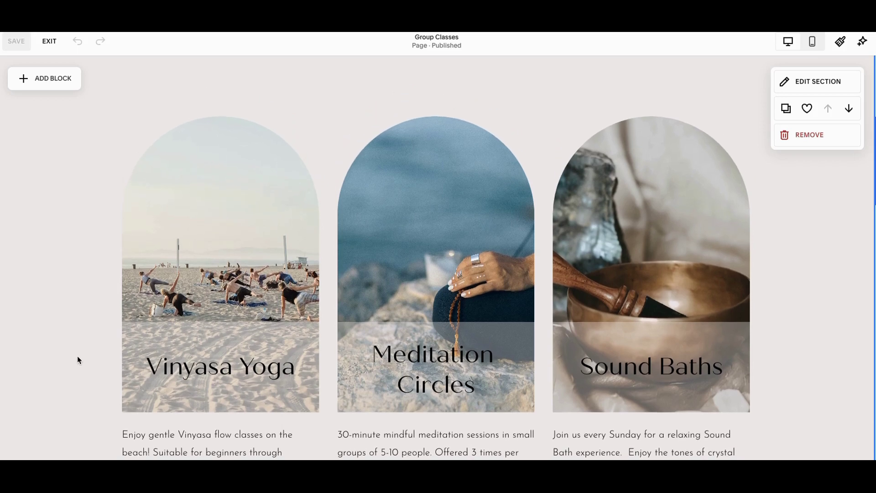
{"action": "scroll", "coordinate": [255, 231], "scroll_direction": "up", "scroll_amount": 1}
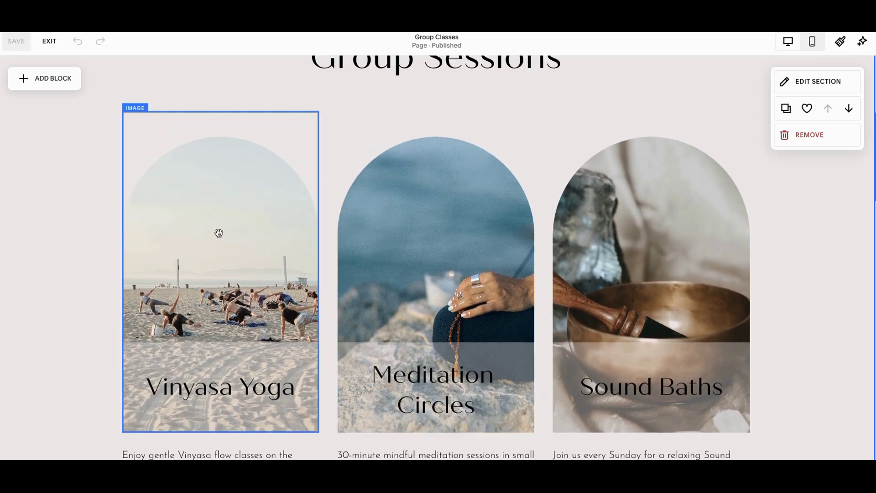
- Check the alt text and filename fields in the Vinyasa Yoga image's settings
{"action": "left_click", "coordinate": [218, 233]}
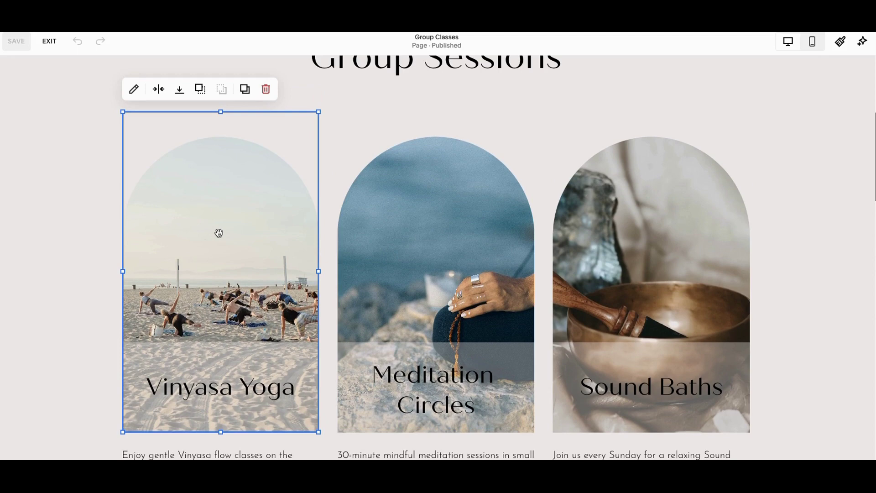
{"action": "left_click", "coordinate": [134, 89]}
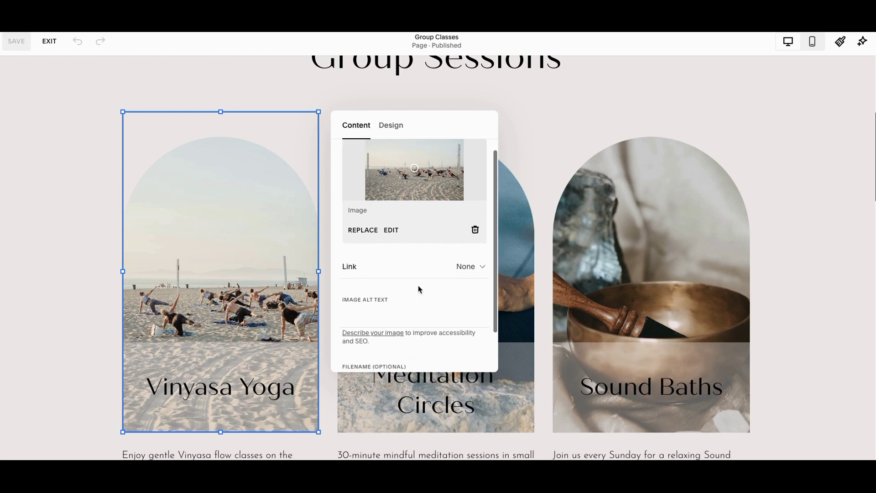
{"action": "scroll", "coordinate": [418, 288], "scroll_direction": "down", "scroll_amount": 3}
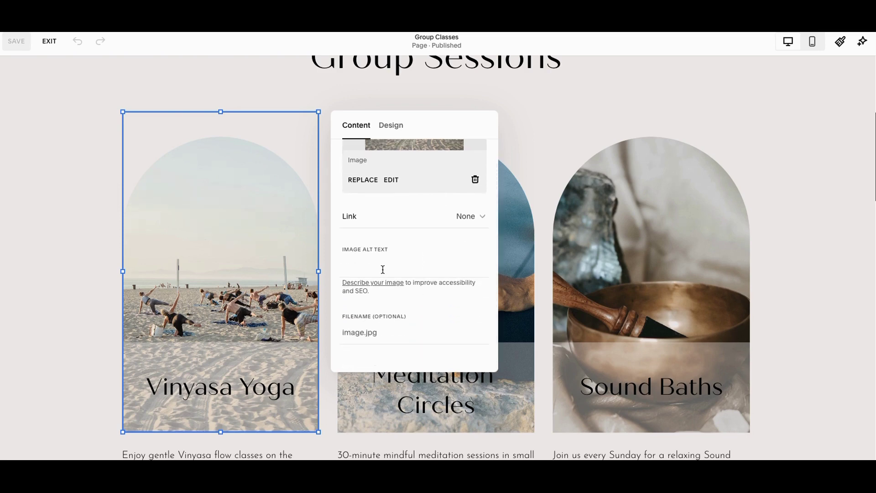
{"action": "left_click", "coordinate": [352, 334]}
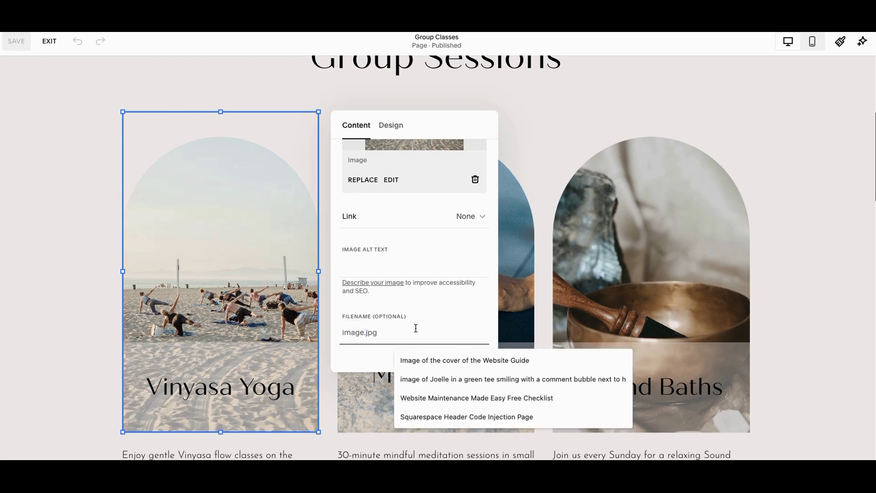
{"action": "left_click", "coordinate": [409, 297]}
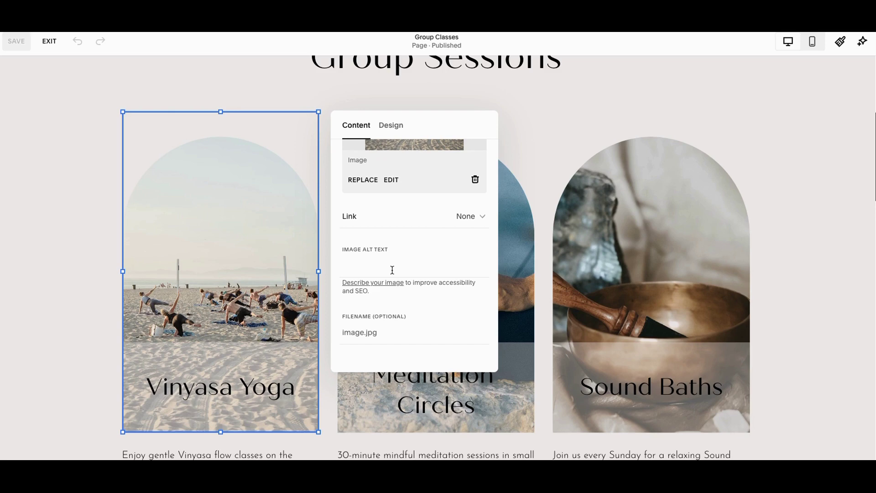
{"action": "left_click", "coordinate": [828, 272]}
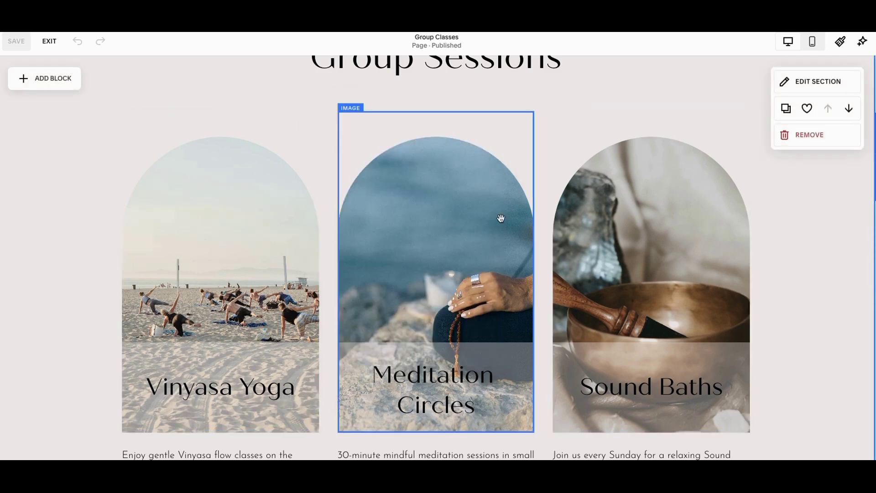
- Review the Meditation Circles image's full alt text and its filename in the image settings
{"action": "left_click", "coordinate": [412, 273]}
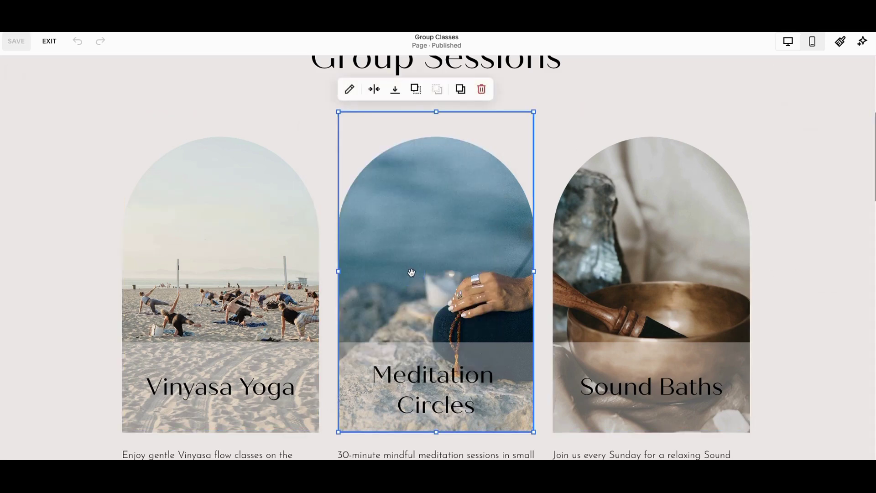
{"action": "left_click", "coordinate": [347, 92]}
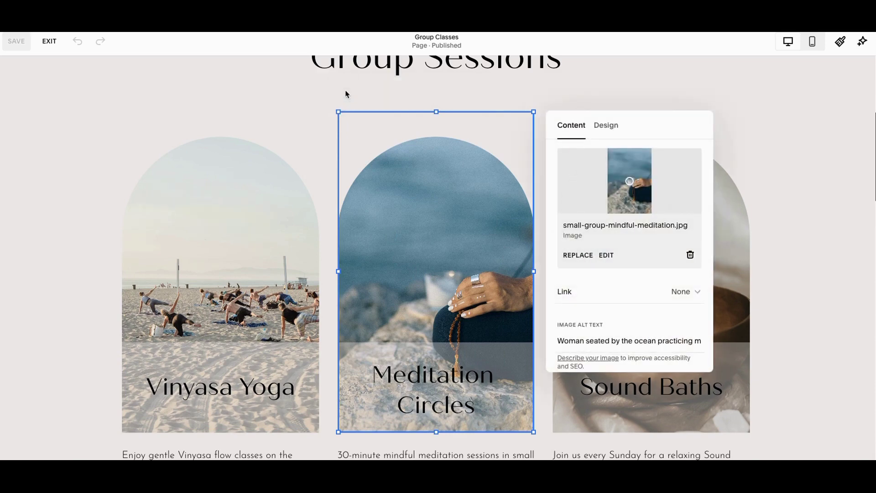
{"action": "scroll", "coordinate": [607, 277], "scroll_direction": "down", "scroll_amount": 3}
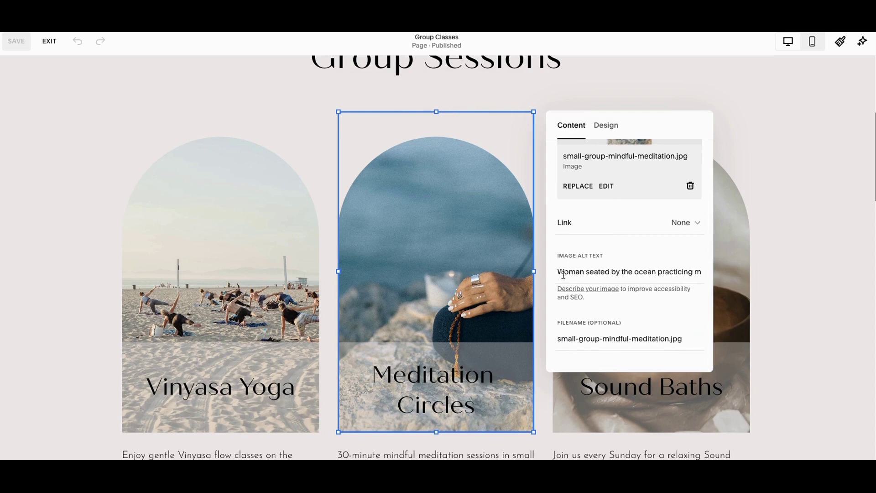
{"action": "scroll", "coordinate": [633, 274], "scroll_direction": "right", "scroll_amount": 5}
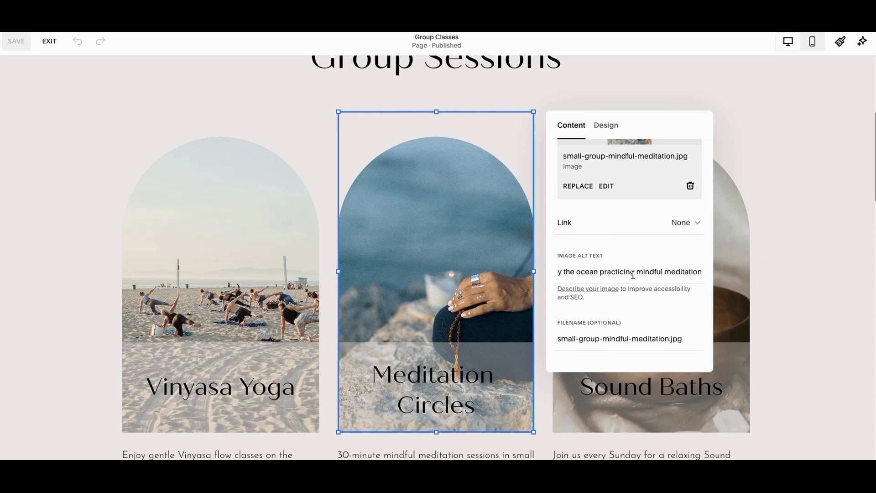
{"action": "scroll", "coordinate": [632, 275], "scroll_direction": "up", "scroll_amount": 1}
{"action": "scroll", "coordinate": [633, 283], "scroll_direction": "down", "scroll_amount": 1}
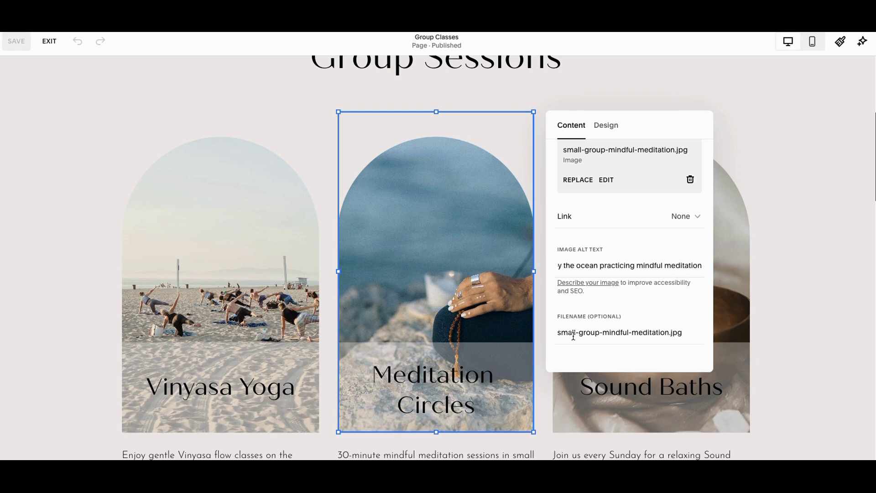
{"action": "left_click", "coordinate": [800, 323]}
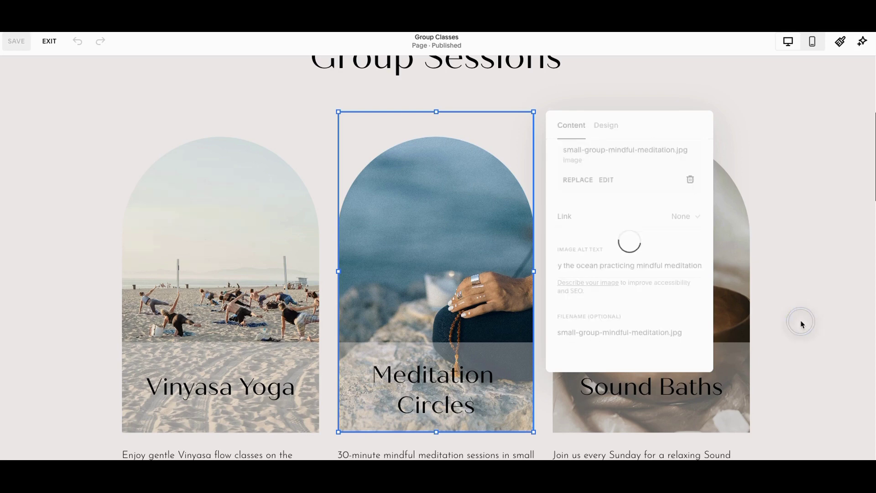
- Set the Vinyasa Yoga image's alt text to "Gentle vinyasa yoga class on the beach in San Diego with Eliza Avery Yoga"
{"action": "left_click", "coordinate": [181, 271]}
{"action": "left_click", "coordinate": [136, 96]}
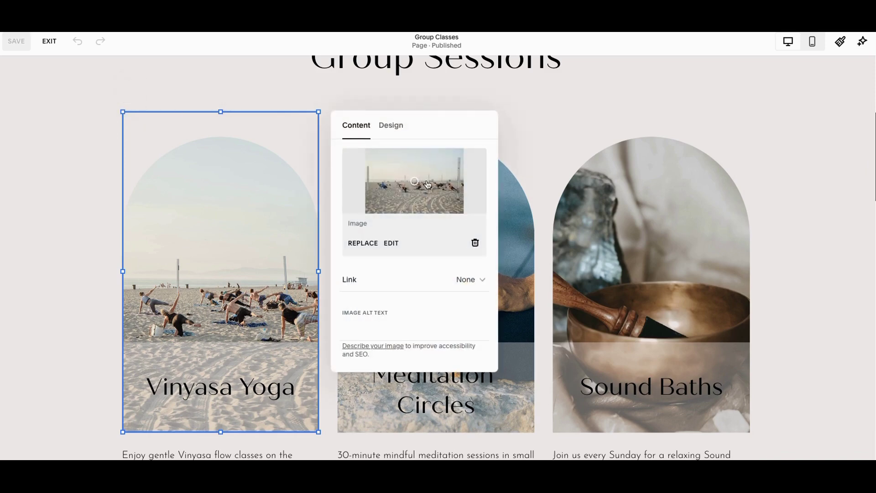
{"action": "left_click", "coordinate": [399, 331]}
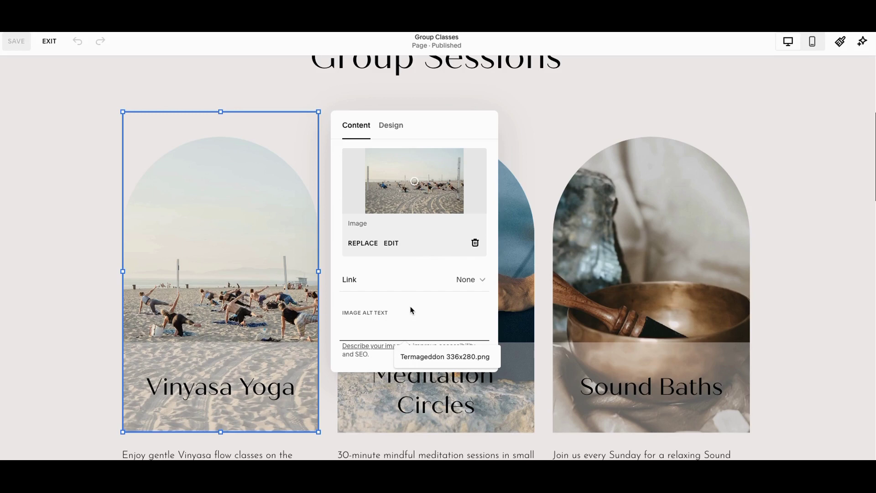
{"action": "type", "text": "Gentle "}
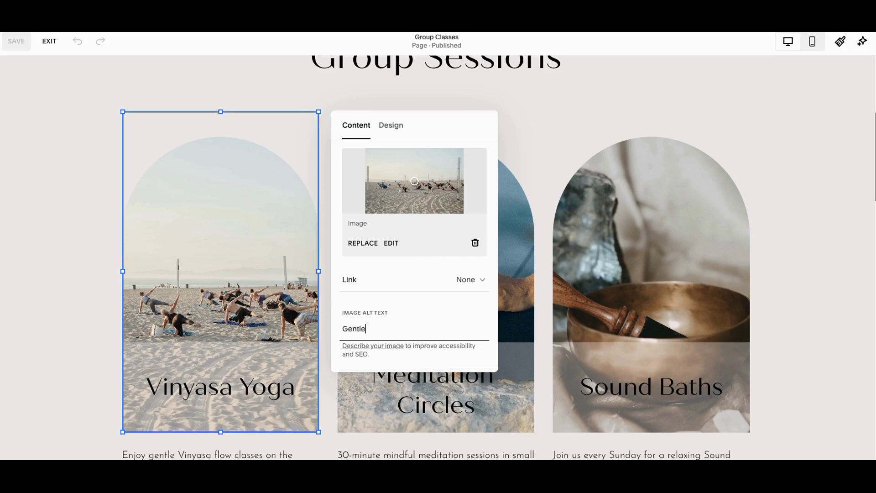
{"action": "type", "text": "vinyasa yoga class"}
{"action": "key", "text": "BackSpace"}
{"action": "key", "text": "BackSpace"}
{"action": "key", "text": "BackSpace"}
{"action": "type", "text": "ass on the beach i"}
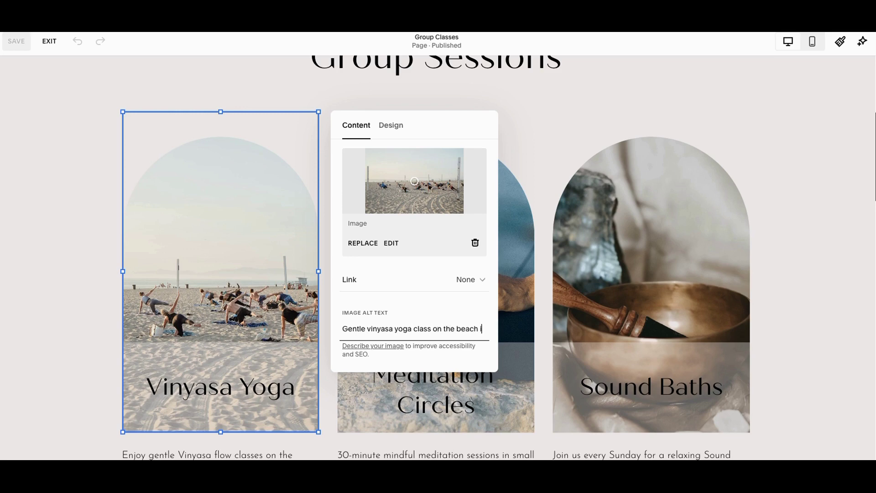
{"action": "type", "text": "n San Die"}
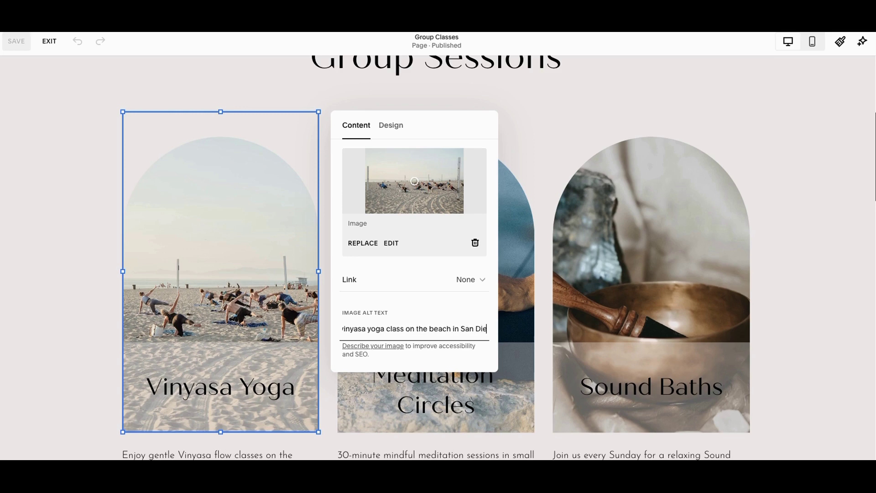
{"action": "type", "text": "go with"}
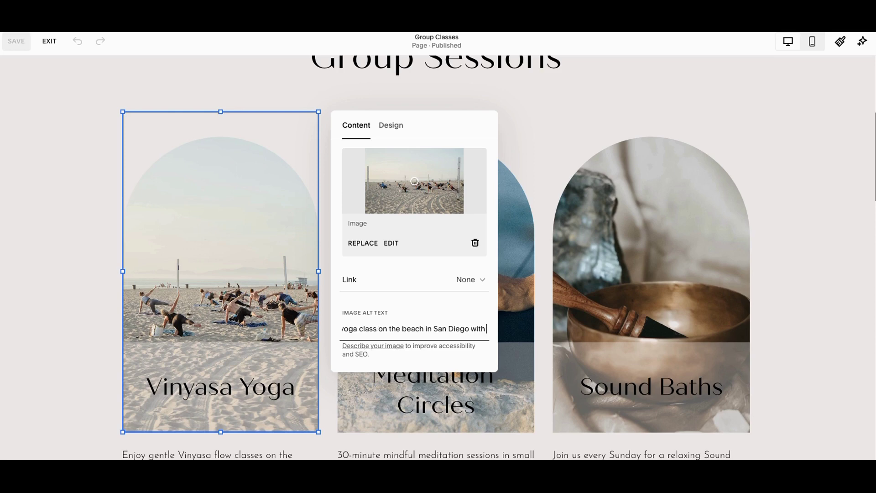
{"action": "type", "text": " Eliza Av"}
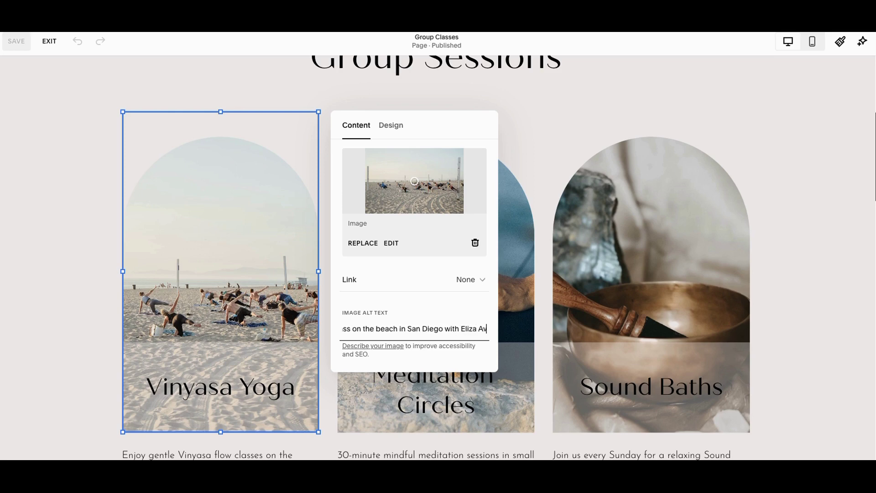
{"action": "type", "text": "ery Yoga"}
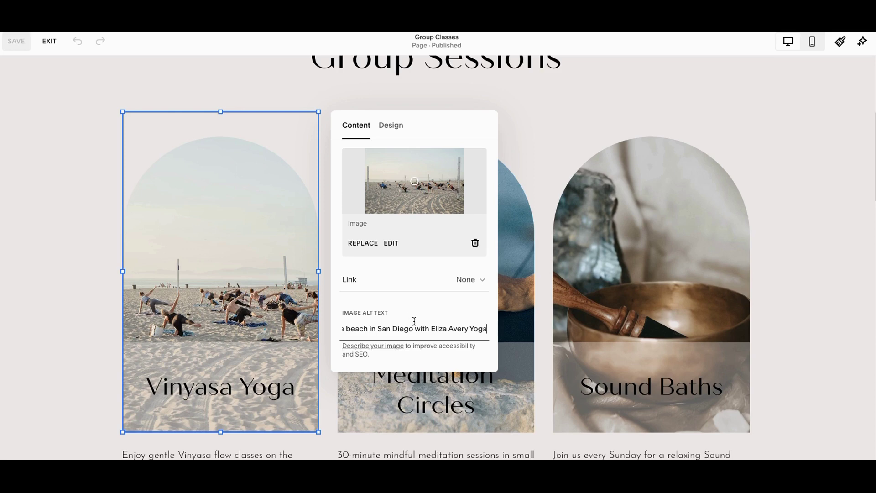
- Set the Vinyasa Yoga image's filename to gentle-vinyasa-beach-class.jpg and close its settings
{"action": "scroll", "coordinate": [412, 319], "scroll_direction": "down", "scroll_amount": 2}
{"action": "left_click", "coordinate": [366, 333]}
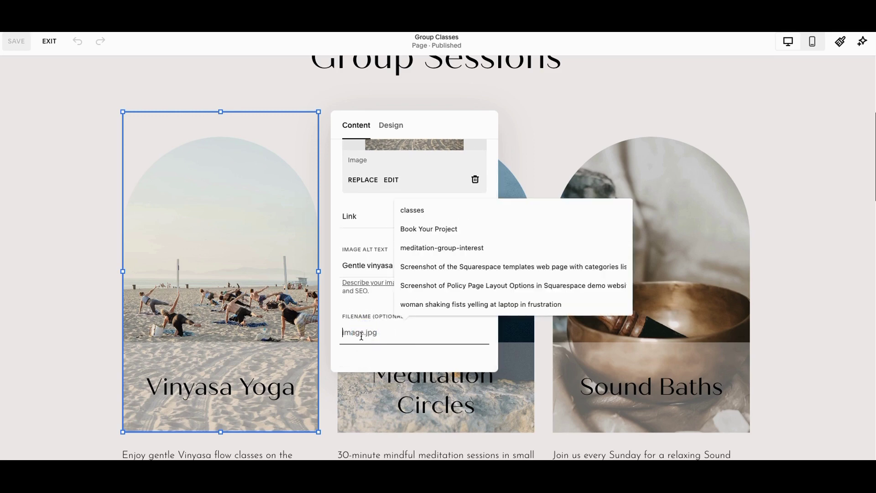
{"action": "type", "text": "gentle"}
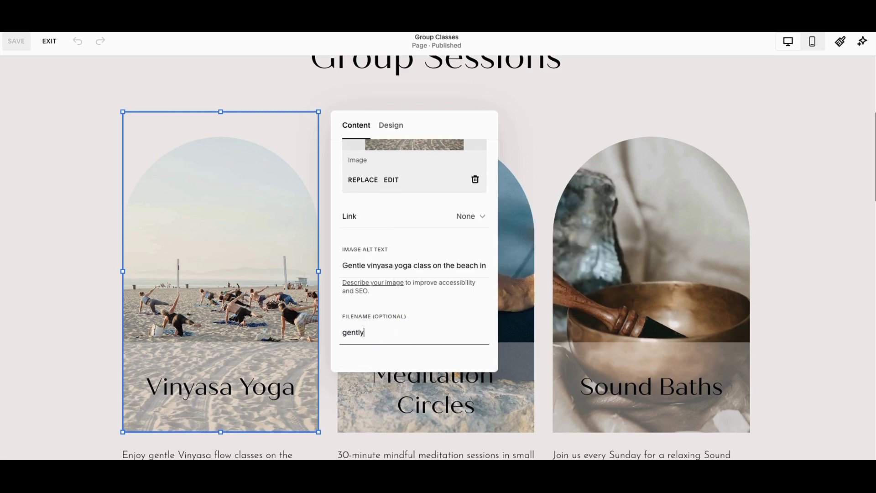
{"action": "type", "text": "-vinyasa"}
{"action": "type", "text": "-beac"}
{"action": "type", "text": "h"}
{"action": "type", "text": "-cal"}
{"action": "type", "text": "lass.jpg"}
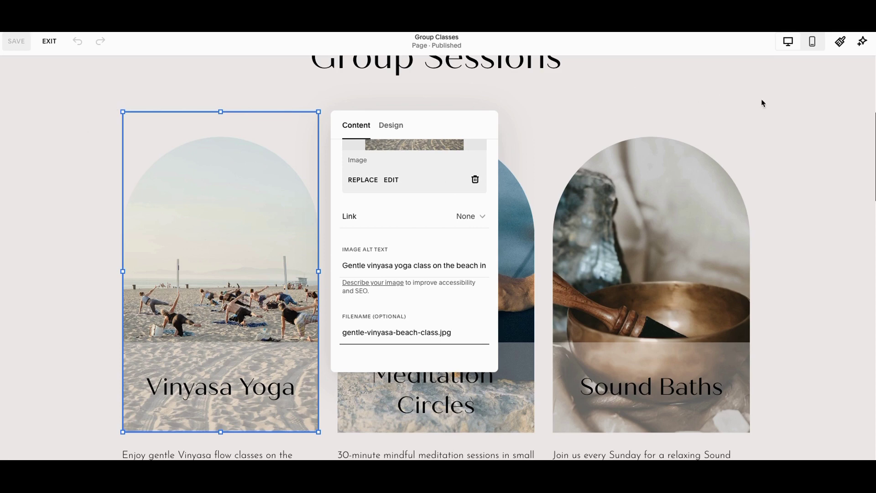
{"action": "left_click", "coordinate": [835, 99]}
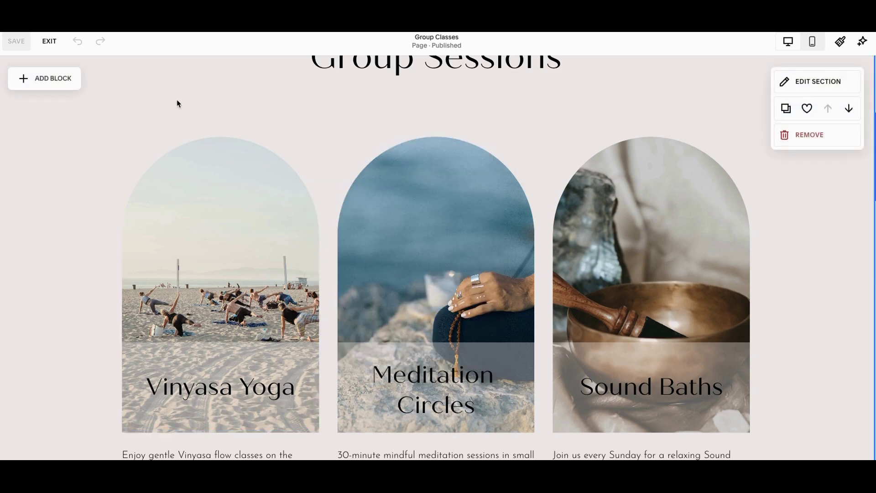
- Reopen the Vinyasa Yoga image's settings to check the stored filename and alt text
{"action": "scroll", "coordinate": [137, 114], "scroll_direction": "down", "scroll_amount": 2}
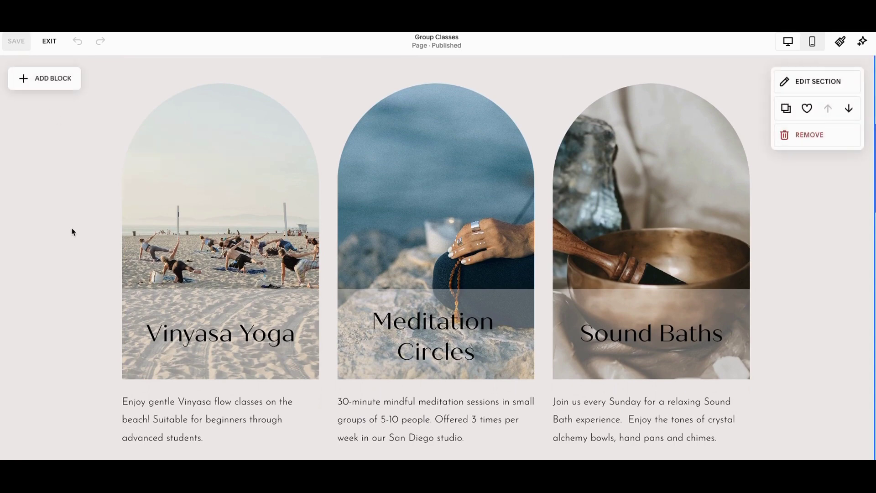
{"action": "scroll", "coordinate": [71, 231], "scroll_direction": "up", "scroll_amount": 1}
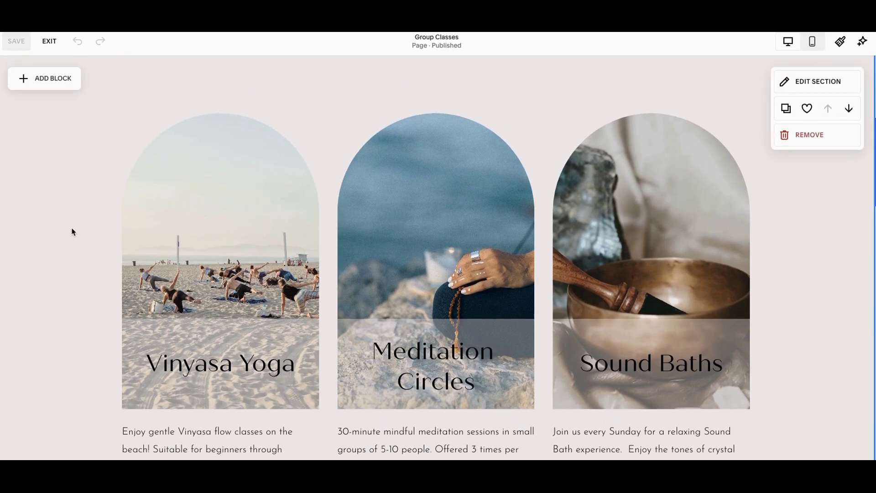
{"action": "left_click", "coordinate": [194, 217]}
{"action": "left_click", "coordinate": [134, 79]}
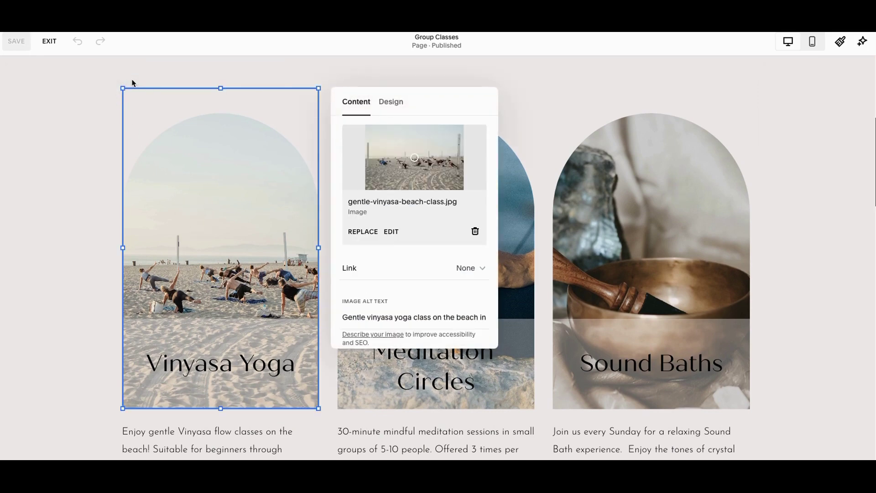
- Check the Vinyasa Yoga image's alt text and filename, close its settings and exit the Group Classes page editor
{"action": "scroll", "coordinate": [422, 280], "scroll_direction": "down", "scroll_amount": 2}
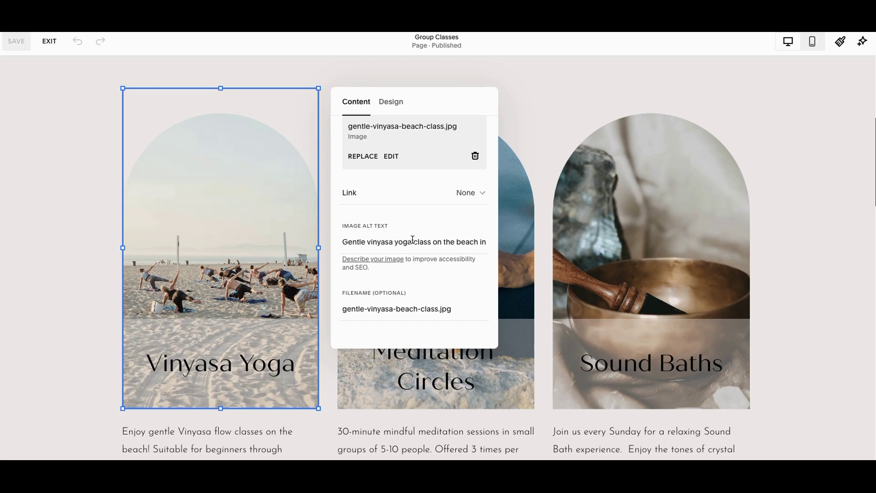
{"action": "left_click", "coordinate": [865, 91]}
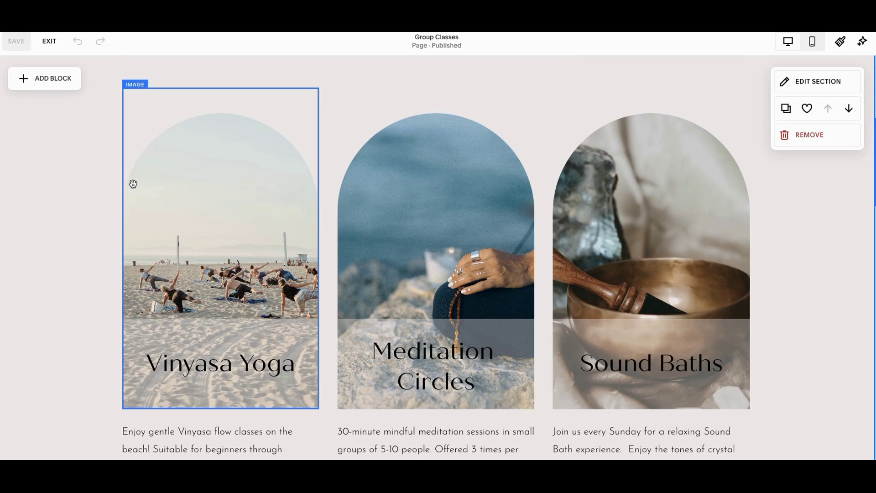
{"action": "scroll", "coordinate": [133, 184], "scroll_direction": "down", "scroll_amount": 1}
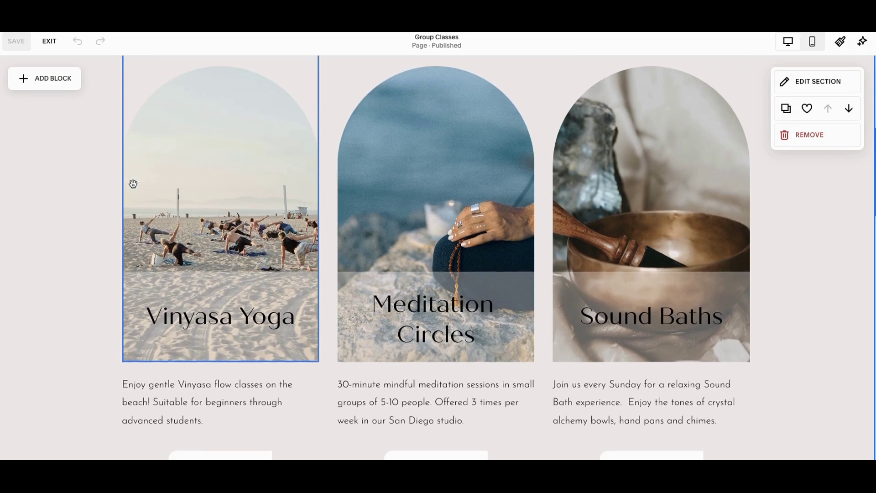
{"action": "scroll", "coordinate": [85, 263], "scroll_direction": "down", "scroll_amount": 3}
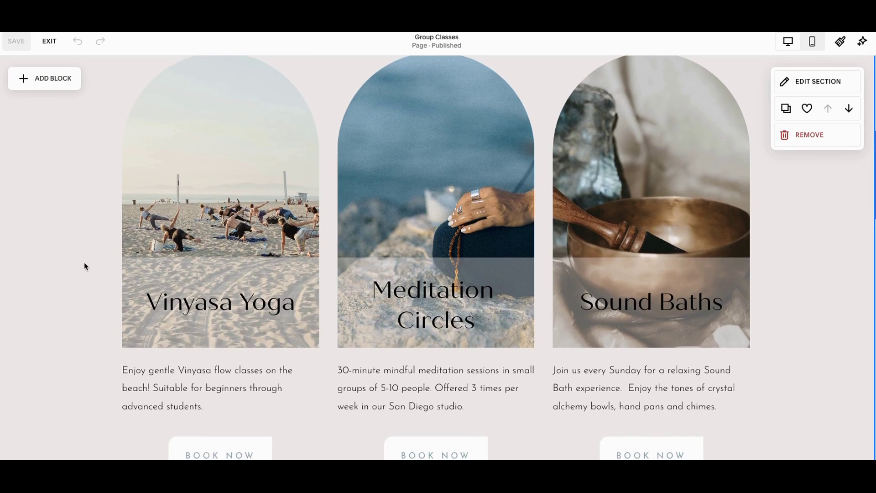
{"action": "scroll", "coordinate": [84, 267], "scroll_direction": "down", "scroll_amount": 2}
{"action": "scroll", "coordinate": [84, 267], "scroll_direction": "up", "scroll_amount": 6}
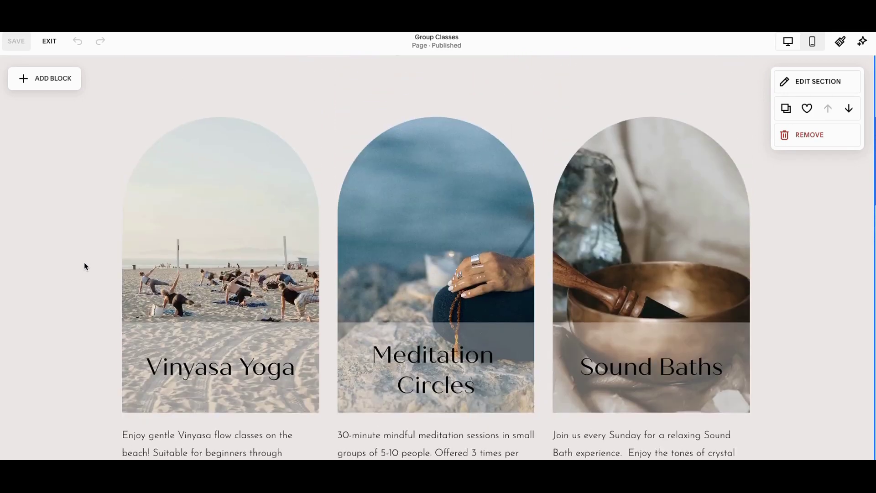
{"action": "left_click", "coordinate": [53, 46]}
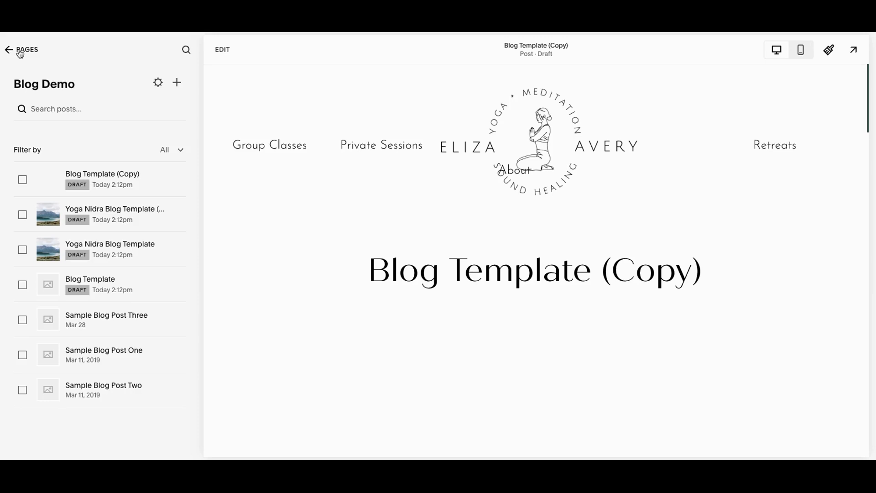
- Open the Blog Template (Copy) draft for editing and examine its title, banner image placeholder and Introduction section
{"action": "left_click", "coordinate": [223, 51]}
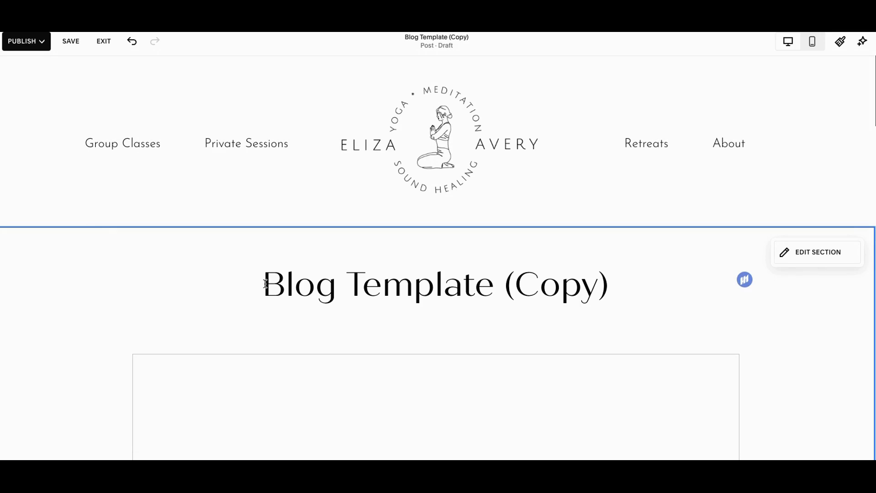
{"action": "scroll", "coordinate": [539, 281], "scroll_direction": "down", "scroll_amount": 1}
{"action": "scroll", "coordinate": [538, 281], "scroll_direction": "down", "scroll_amount": 5}
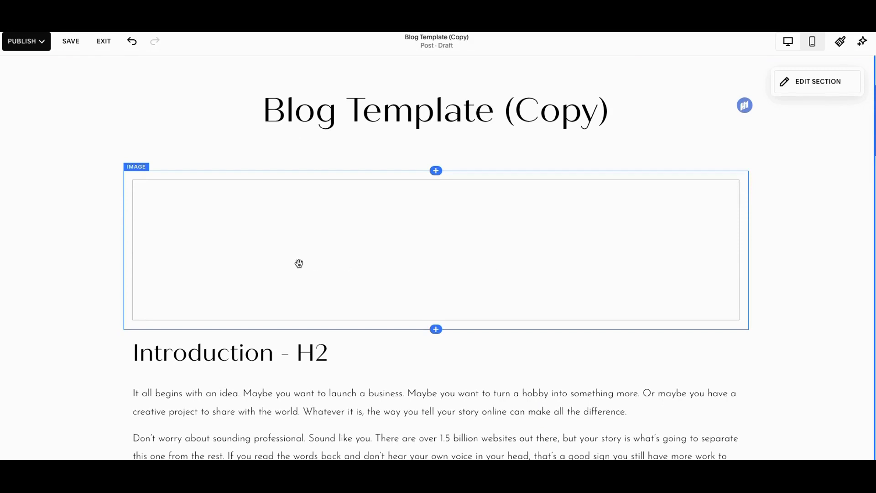
{"action": "scroll", "coordinate": [299, 263], "scroll_direction": "down", "scroll_amount": 1}
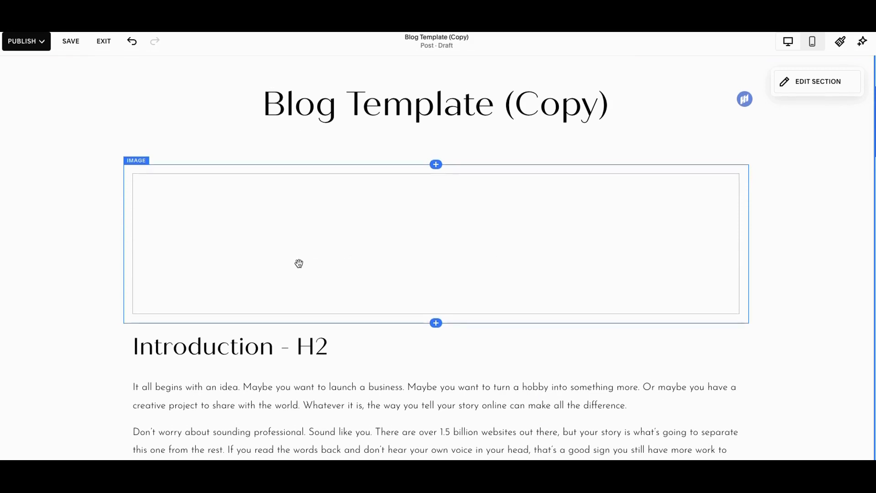
{"action": "scroll", "coordinate": [299, 263], "scroll_direction": "down", "scroll_amount": 4}
{"action": "scroll", "coordinate": [299, 263], "scroll_direction": "up", "scroll_amount": 5}
{"action": "scroll", "coordinate": [299, 263], "scroll_direction": "down", "scroll_amount": 4}
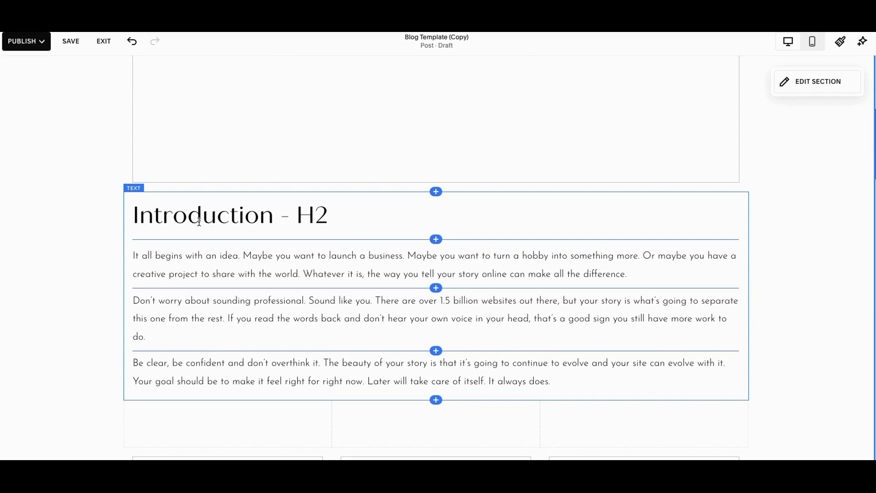
{"action": "scroll", "coordinate": [346, 219], "scroll_direction": "down", "scroll_amount": 7}
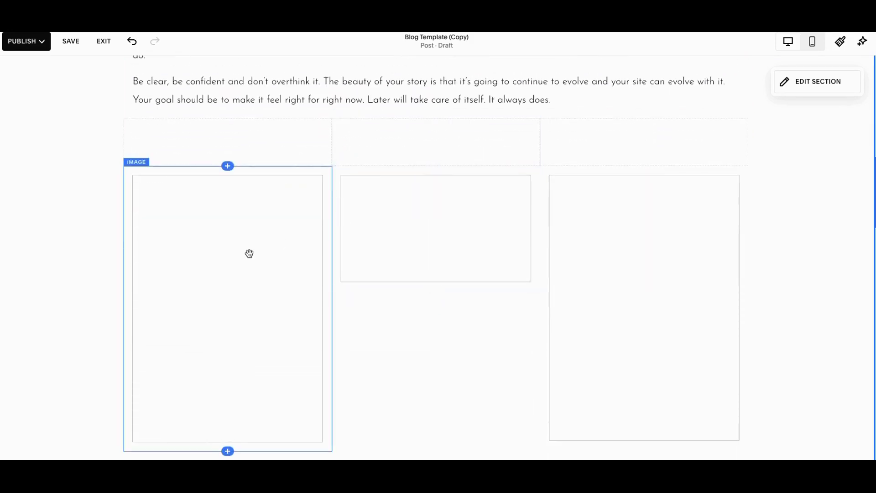
- Examine the blog template's heading hierarchy from Main Topic #1 through its H3 subtopics to the Summary section
{"action": "scroll", "coordinate": [249, 253], "scroll_direction": "down", "scroll_amount": 5}
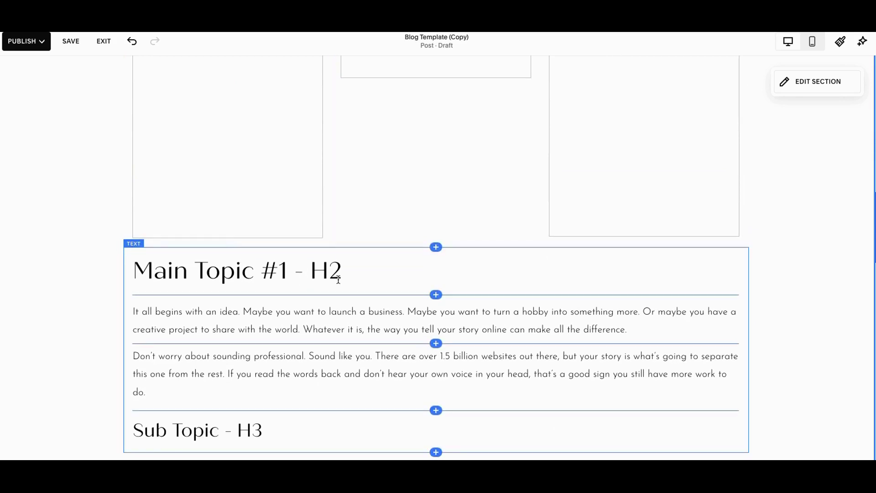
{"action": "scroll", "coordinate": [338, 279], "scroll_direction": "down", "scroll_amount": 1}
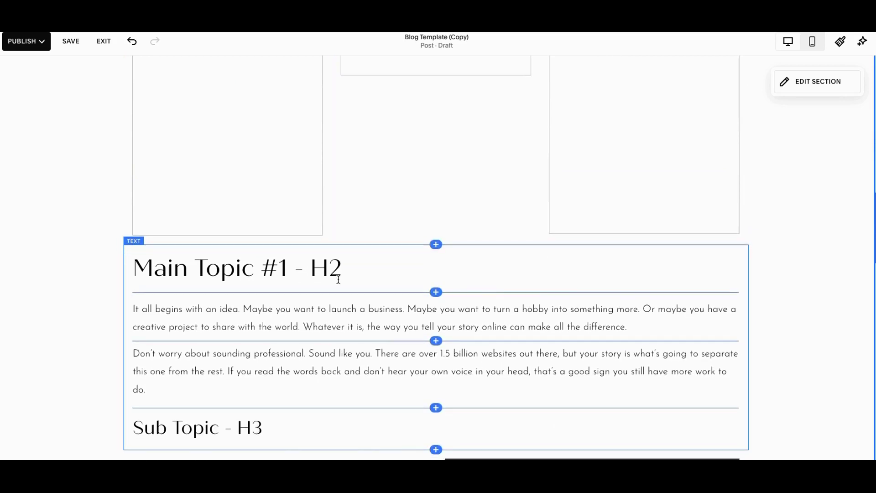
{"action": "scroll", "coordinate": [339, 280], "scroll_direction": "down", "scroll_amount": 1}
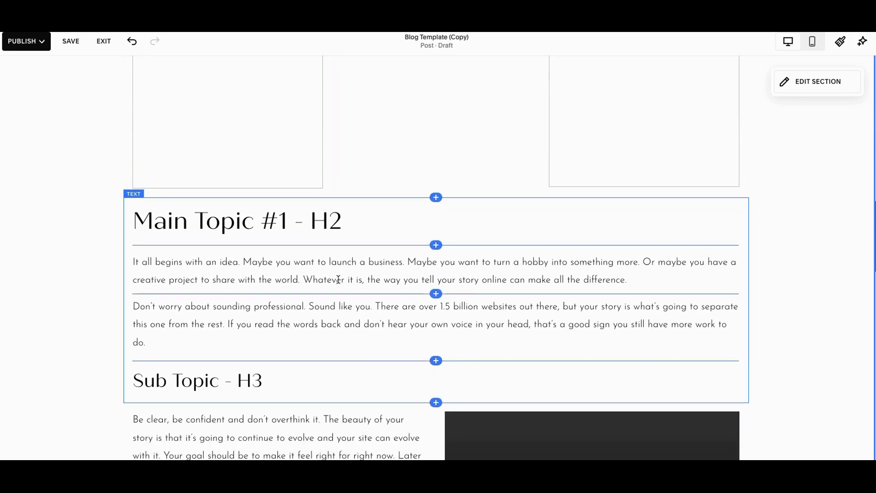
{"action": "scroll", "coordinate": [257, 359], "scroll_direction": "down", "scroll_amount": 2}
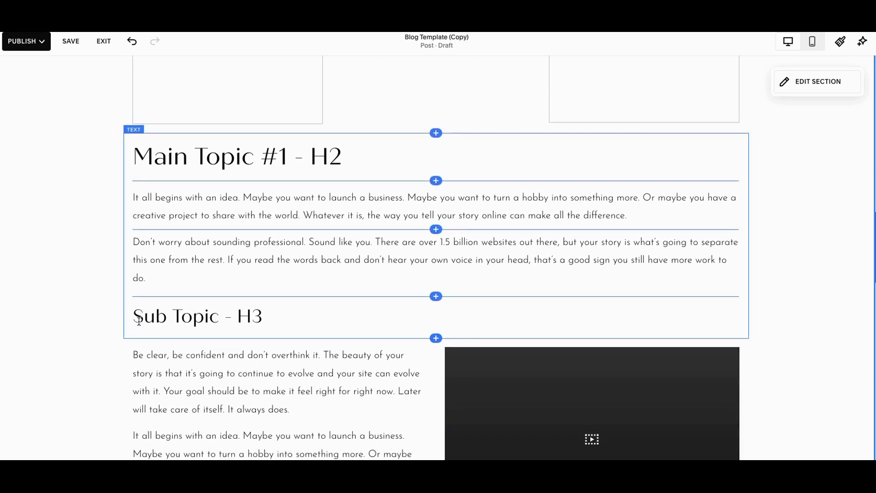
{"action": "scroll", "coordinate": [276, 313], "scroll_direction": "down", "scroll_amount": 1}
{"action": "scroll", "coordinate": [276, 314], "scroll_direction": "down", "scroll_amount": 1}
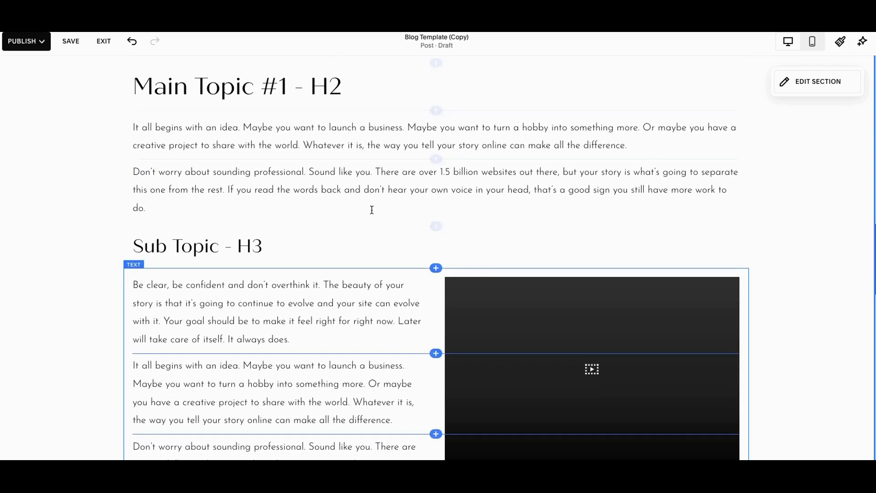
{"action": "scroll", "coordinate": [324, 367], "scroll_direction": "down", "scroll_amount": 3}
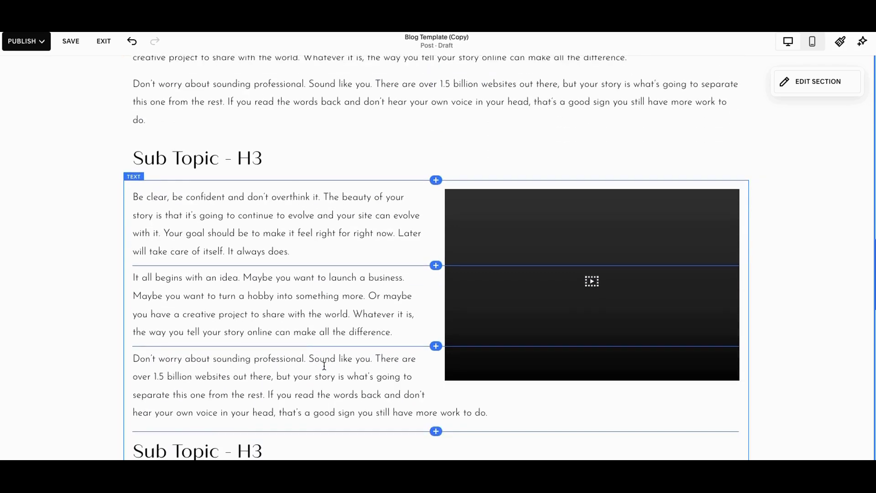
{"action": "scroll", "coordinate": [324, 366], "scroll_direction": "down", "scroll_amount": 5}
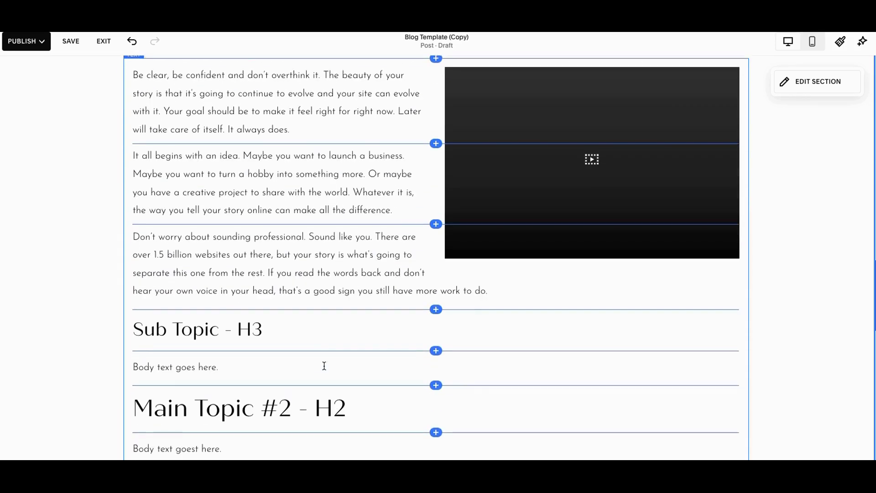
{"action": "scroll", "coordinate": [324, 366], "scroll_direction": "down", "scroll_amount": 5}
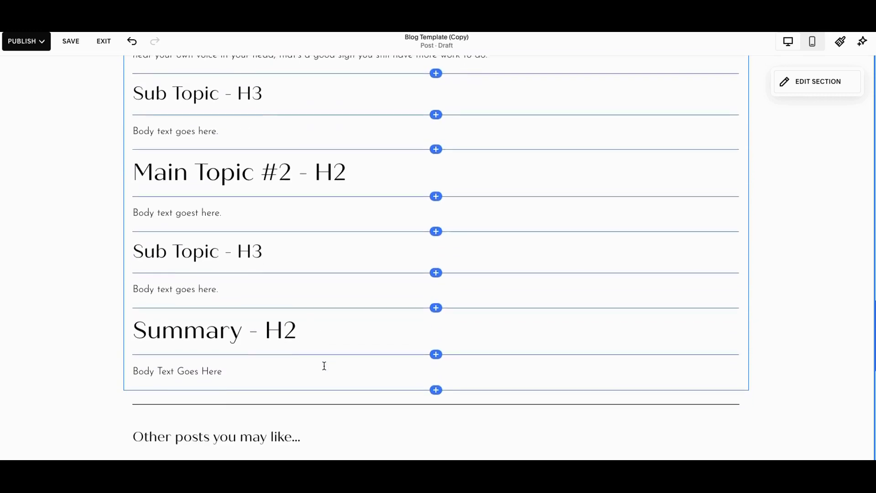
- Return to the top of the blog template and reread the Introduction heading and its body paragraphs
{"action": "scroll", "coordinate": [325, 367], "scroll_direction": "up", "scroll_amount": 13}
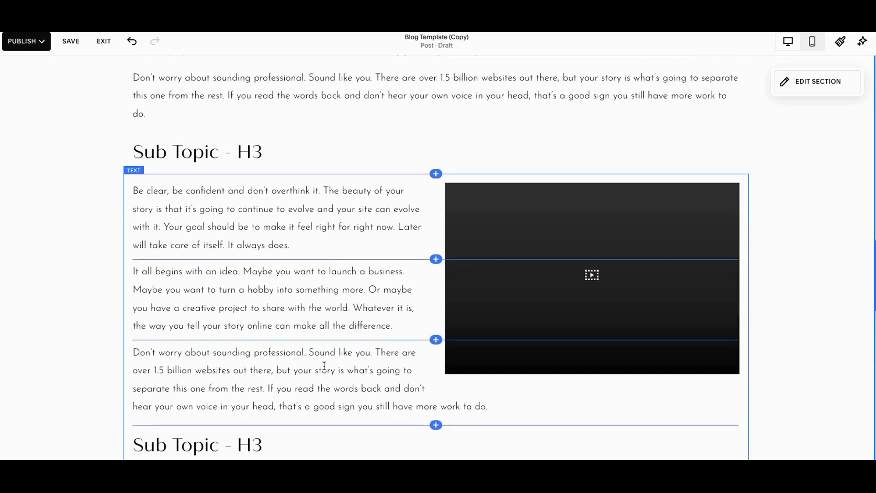
{"action": "scroll", "coordinate": [324, 366], "scroll_direction": "up", "scroll_amount": 10}
{"action": "scroll", "coordinate": [325, 305], "scroll_direction": "down", "scroll_amount": 6}
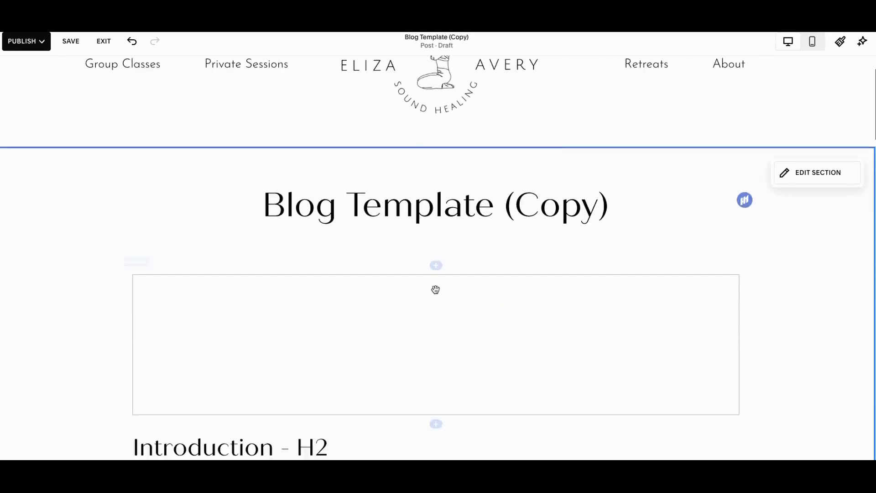
{"action": "scroll", "coordinate": [263, 272], "scroll_direction": "down", "scroll_amount": 2}
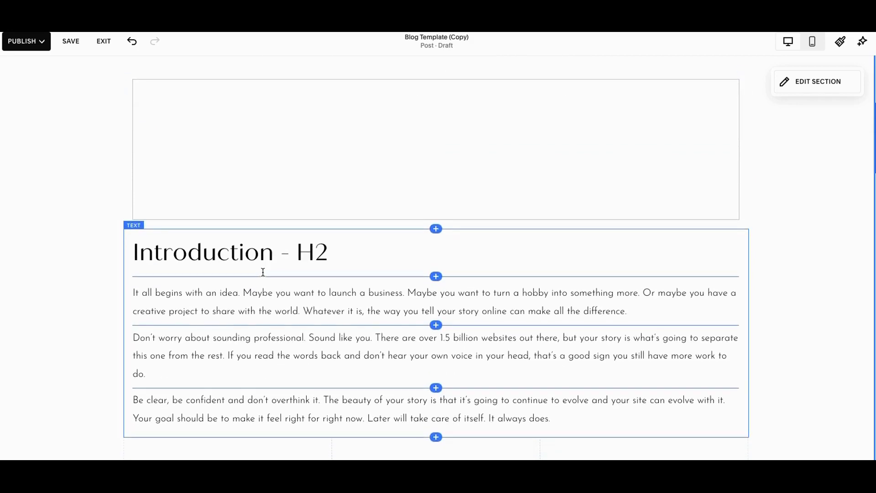
{"action": "scroll", "coordinate": [263, 272], "scroll_direction": "down", "scroll_amount": 2}
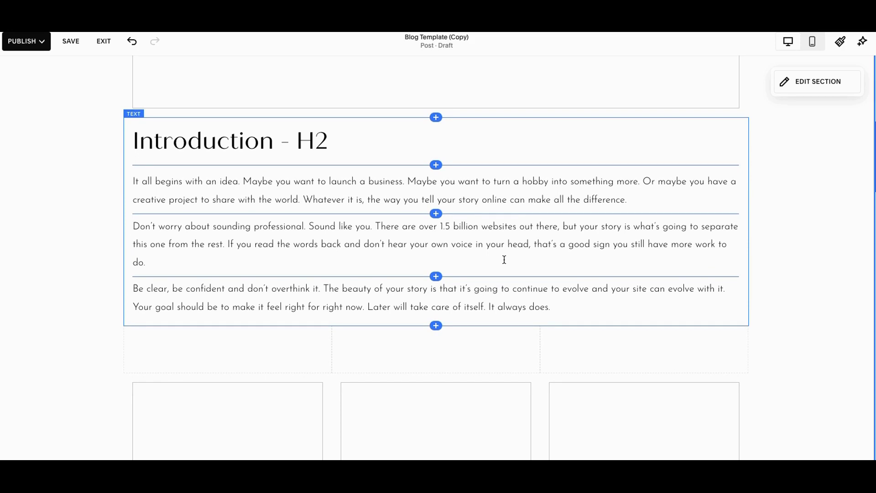
{"action": "scroll", "coordinate": [504, 260], "scroll_direction": "down", "scroll_amount": 1}
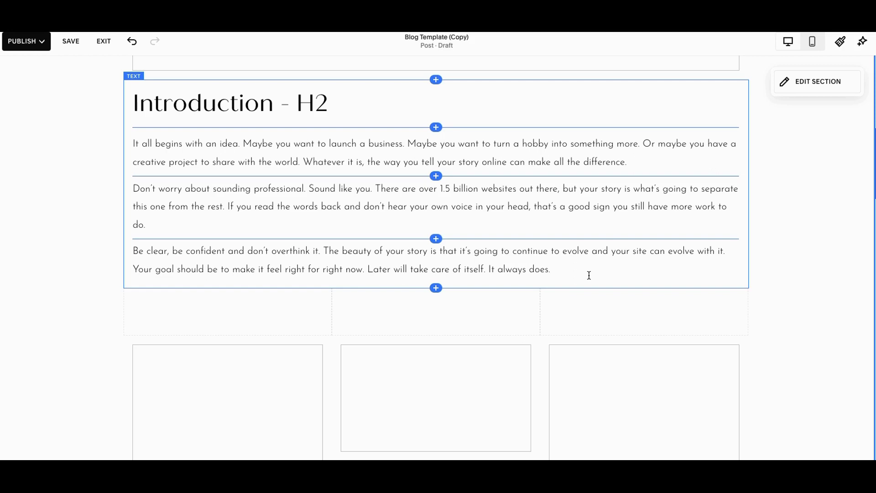
{"action": "scroll", "coordinate": [589, 276], "scroll_direction": "down", "scroll_amount": 1}
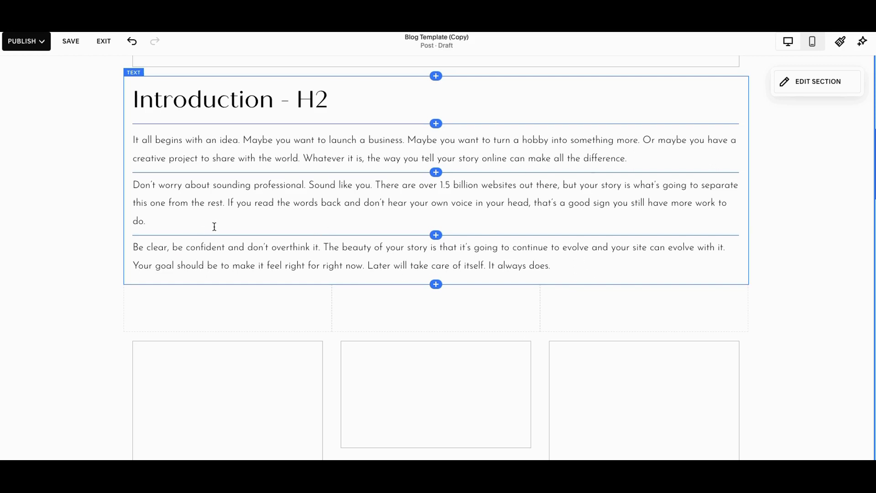
{"action": "scroll", "coordinate": [215, 227], "scroll_direction": "up", "scroll_amount": 2}
- Review the template's image placeholders, topic sections and related posts once more, and exit the post editor
{"action": "scroll", "coordinate": [215, 227], "scroll_direction": "down", "scroll_amount": 6}
{"action": "scroll", "coordinate": [215, 227], "scroll_direction": "down", "scroll_amount": 4}
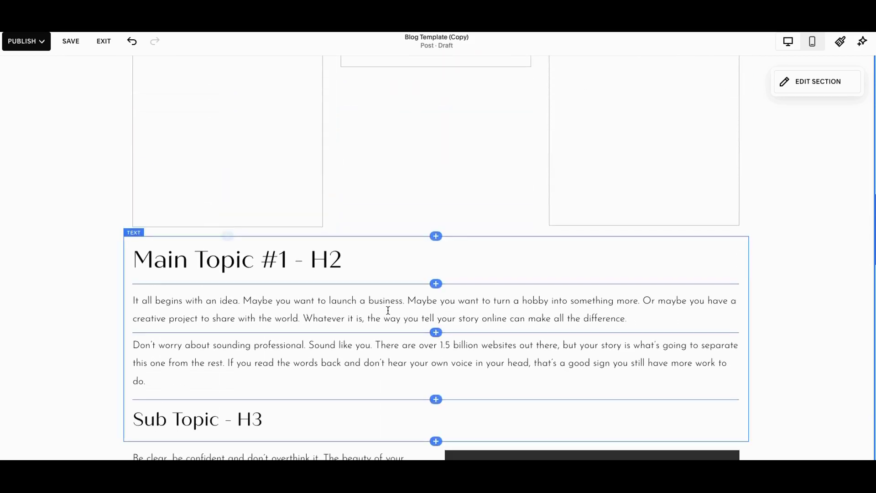
{"action": "scroll", "coordinate": [386, 309], "scroll_direction": "down", "scroll_amount": 2}
{"action": "scroll", "coordinate": [388, 310], "scroll_direction": "down", "scroll_amount": 4}
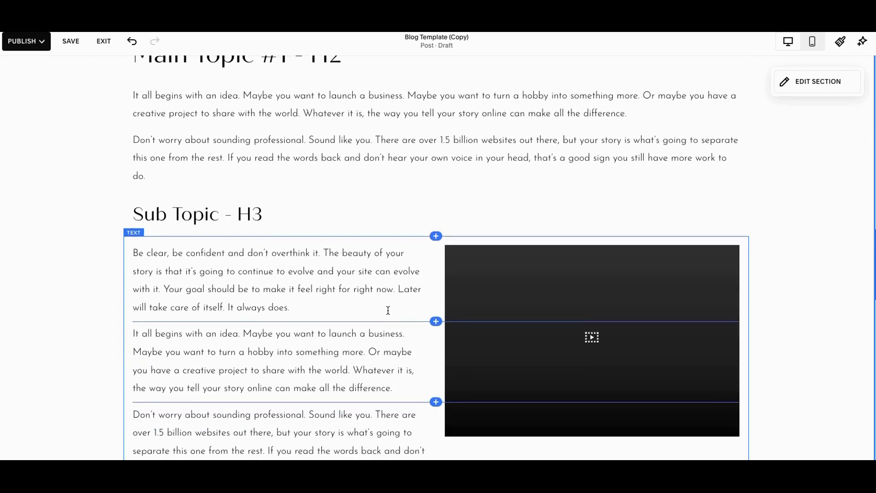
{"action": "scroll", "coordinate": [388, 310], "scroll_direction": "down", "scroll_amount": 7}
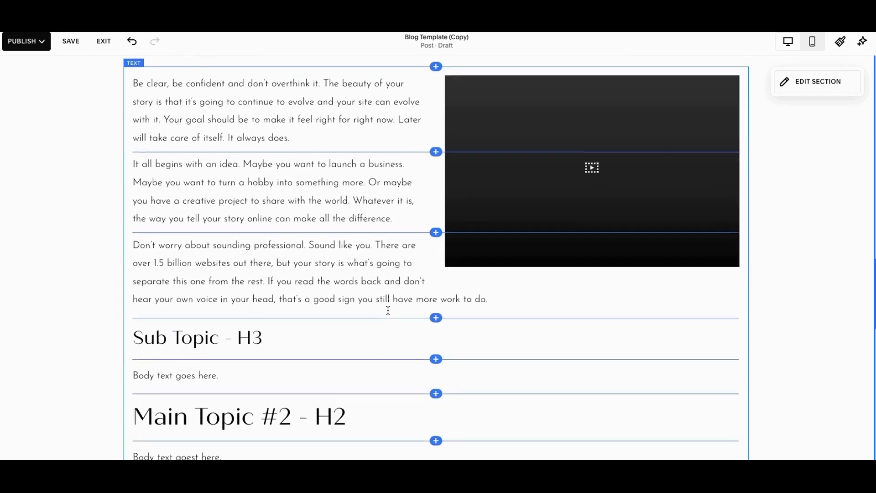
{"action": "scroll", "coordinate": [389, 310], "scroll_direction": "down", "scroll_amount": 2}
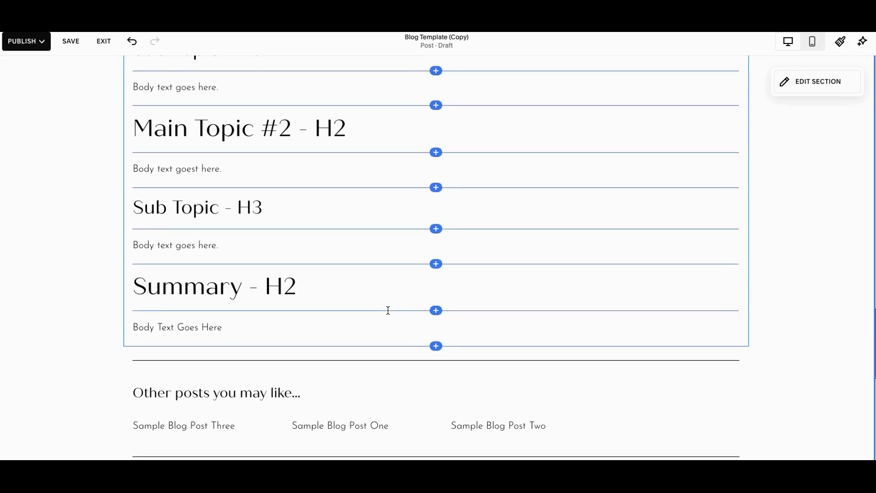
{"action": "scroll", "coordinate": [388, 311], "scroll_direction": "up", "scroll_amount": 3}
{"action": "left_click", "coordinate": [104, 41]}
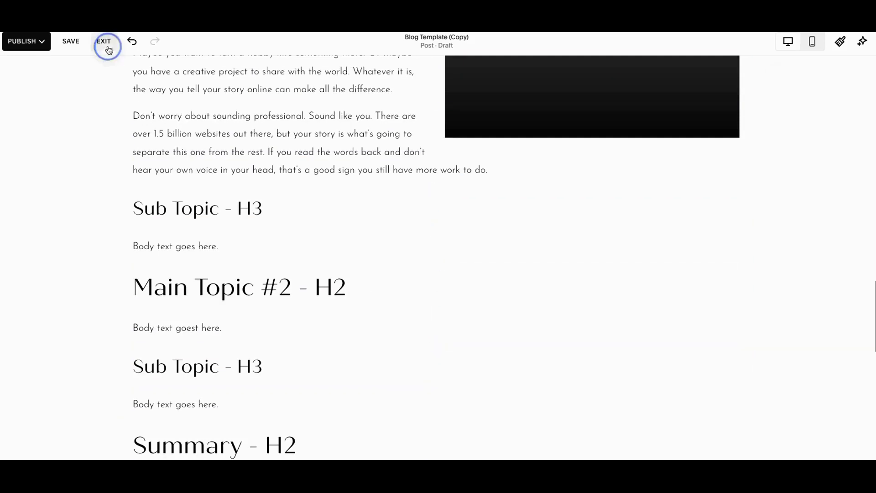
{"action": "left_click", "coordinate": [245, 120]}
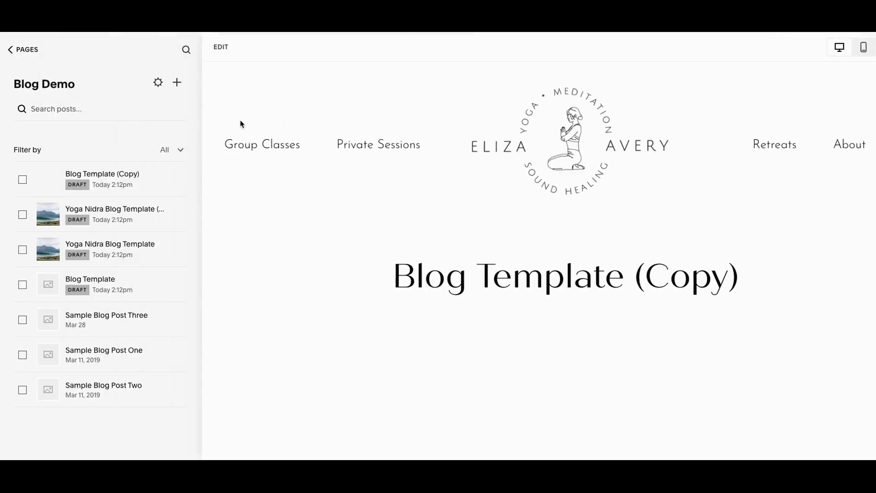
- Open the Blog Template (Copy) draft's post settings and examine the blog slug and post slug in its post URL
{"action": "mouse_move", "coordinate": [188, 174]}
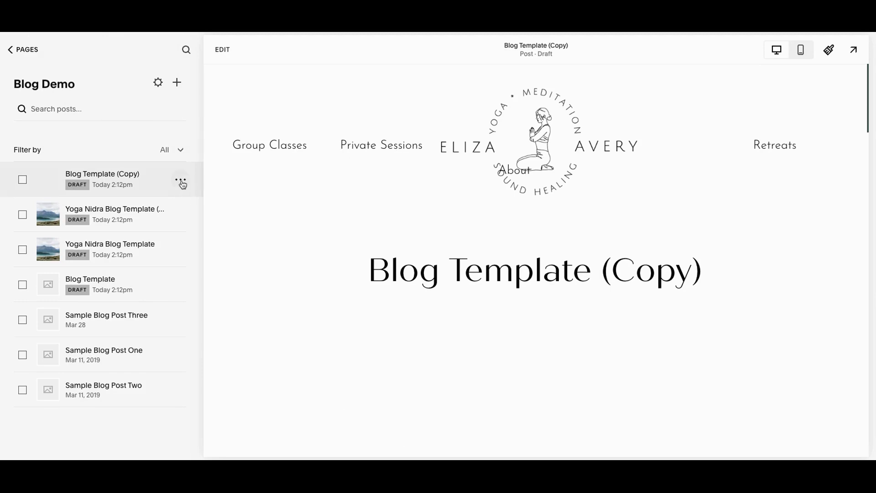
{"action": "left_click", "coordinate": [182, 181]}
{"action": "left_click", "coordinate": [168, 201]}
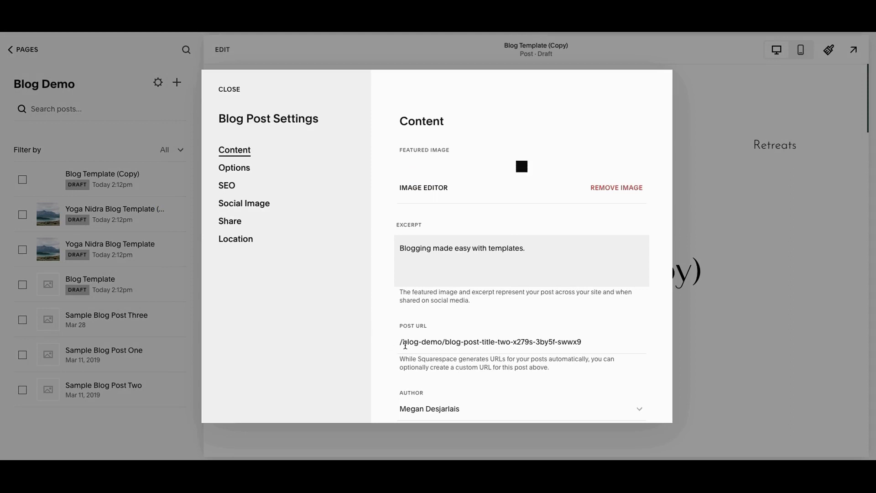
{"action": "left_click_drag", "start_coordinate": [403, 341], "coordinate": [442, 342]}
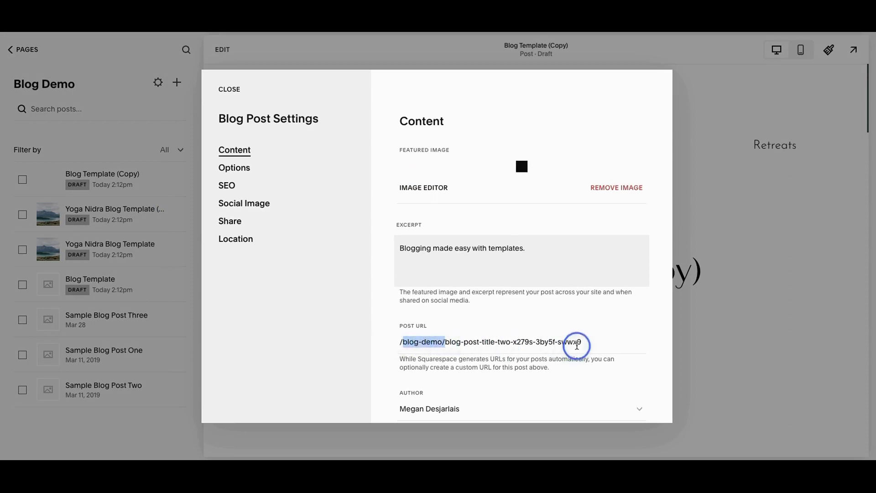
{"action": "left_click", "coordinate": [597, 340]}
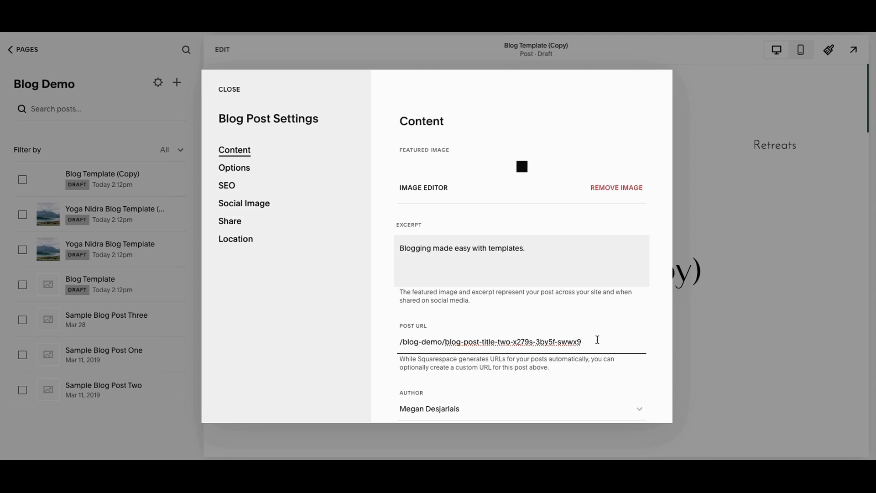
{"action": "scroll", "coordinate": [597, 340], "scroll_direction": "down", "scroll_amount": 1}
{"action": "scroll", "coordinate": [596, 338], "scroll_direction": "up", "scroll_amount": 2}
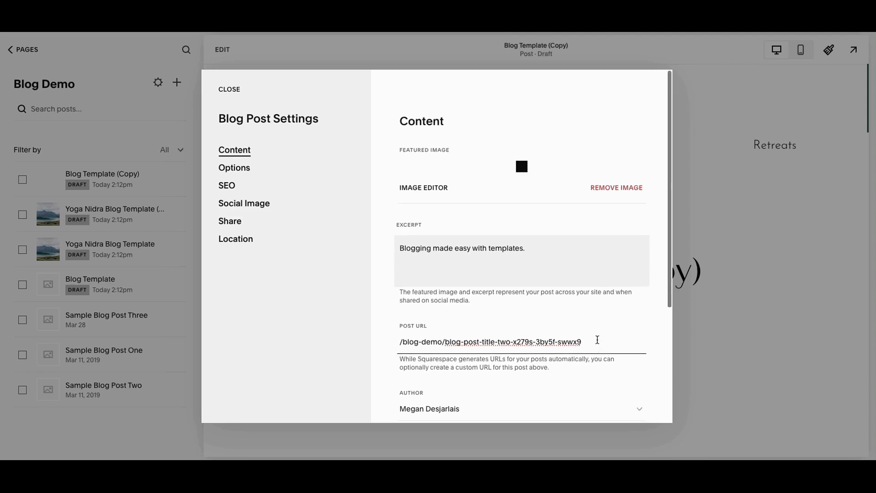
- Review the Blog Template (Copy) post's SEO search preview, title and description fields, and close its settings
{"action": "left_click", "coordinate": [228, 186]}
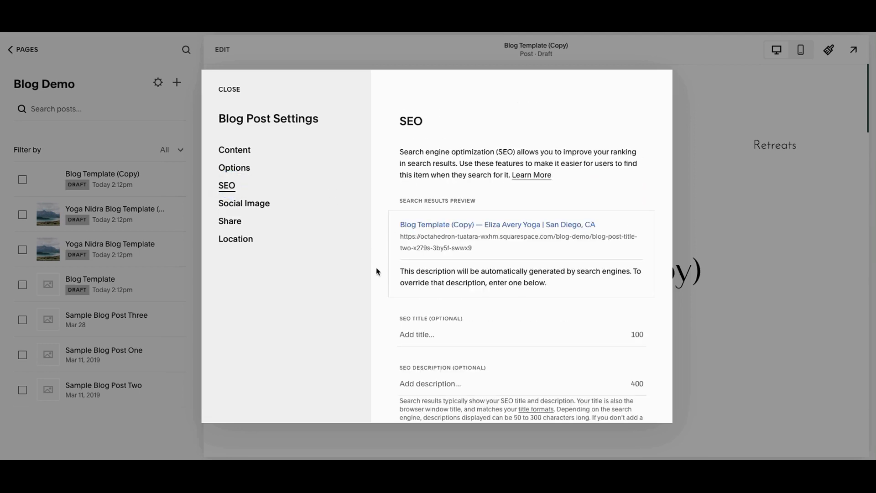
{"action": "scroll", "coordinate": [383, 301], "scroll_direction": "down", "scroll_amount": 1}
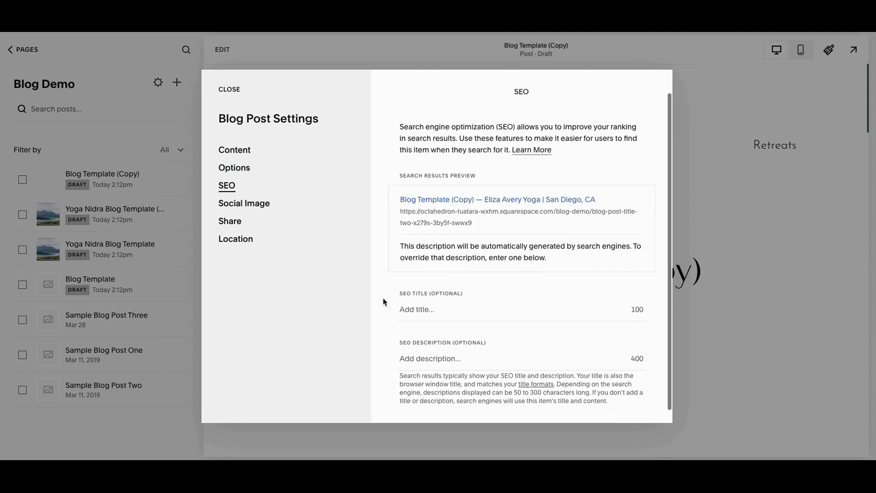
{"action": "scroll", "coordinate": [383, 301], "scroll_direction": "up", "scroll_amount": 1}
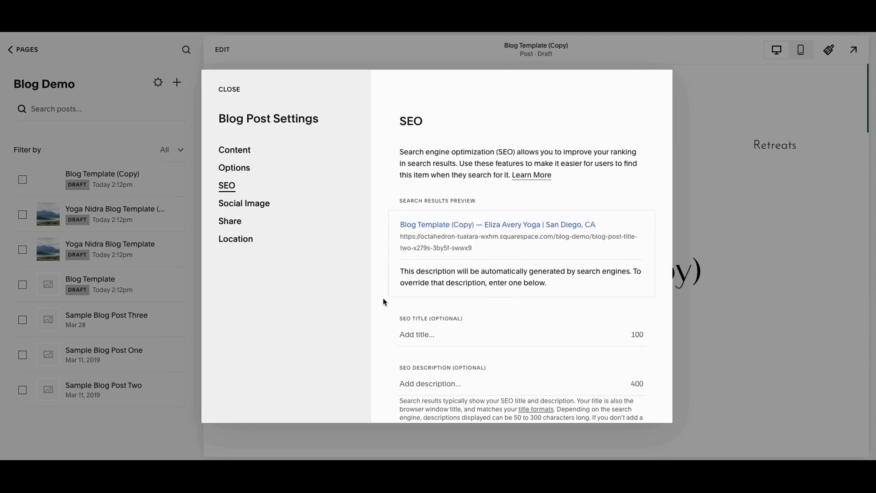
{"action": "scroll", "coordinate": [384, 302], "scroll_direction": "down", "scroll_amount": 1}
{"action": "left_click", "coordinate": [414, 300]}
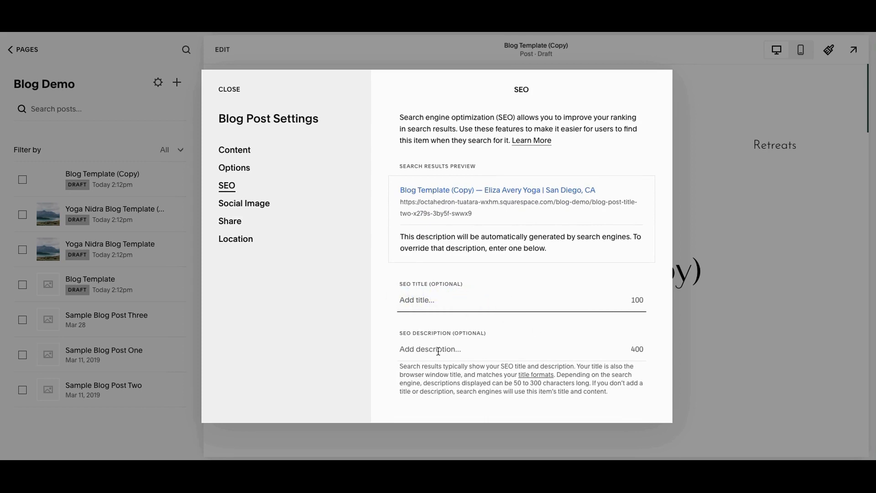
{"action": "left_click", "coordinate": [425, 349]}
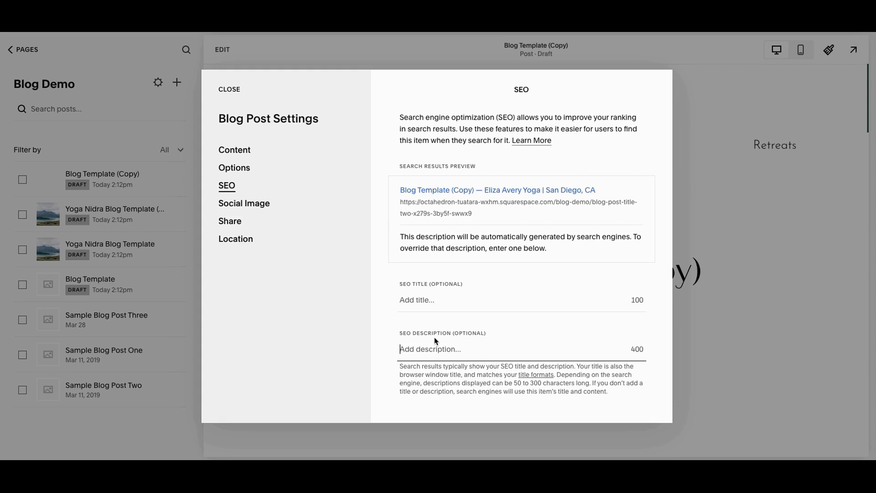
{"action": "left_click", "coordinate": [434, 343]}
{"action": "left_click", "coordinate": [229, 91]}
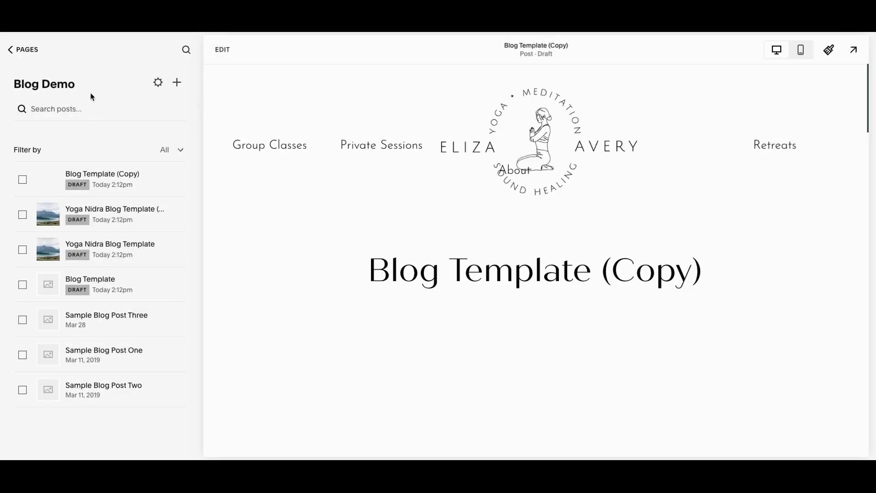
- Examine the Blog Demo page's SEO title, description and options for hiding category and tag pages from search results, and discard any changes
{"action": "left_click", "coordinate": [157, 86]}
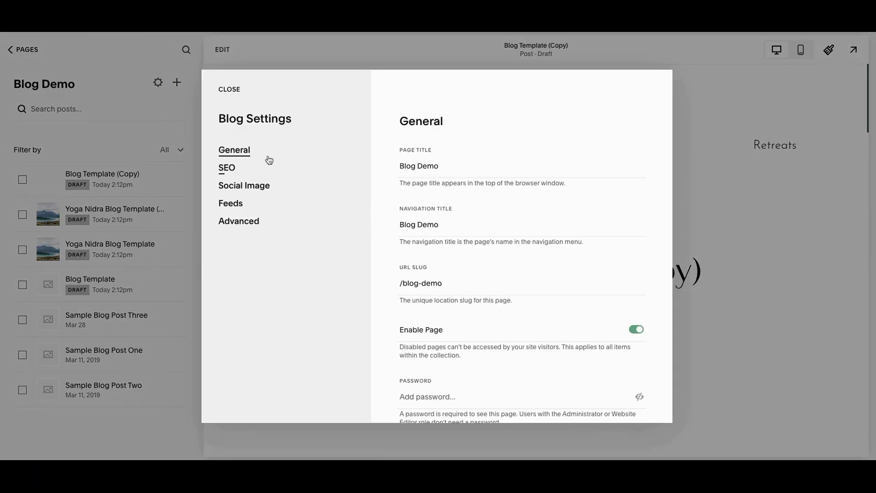
{"action": "left_click", "coordinate": [236, 171]}
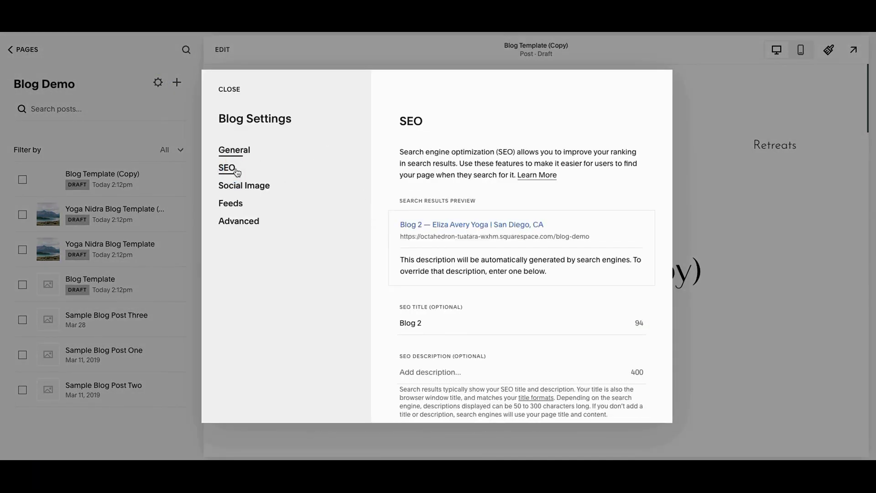
{"action": "scroll", "coordinate": [390, 258], "scroll_direction": "down", "scroll_amount": 3}
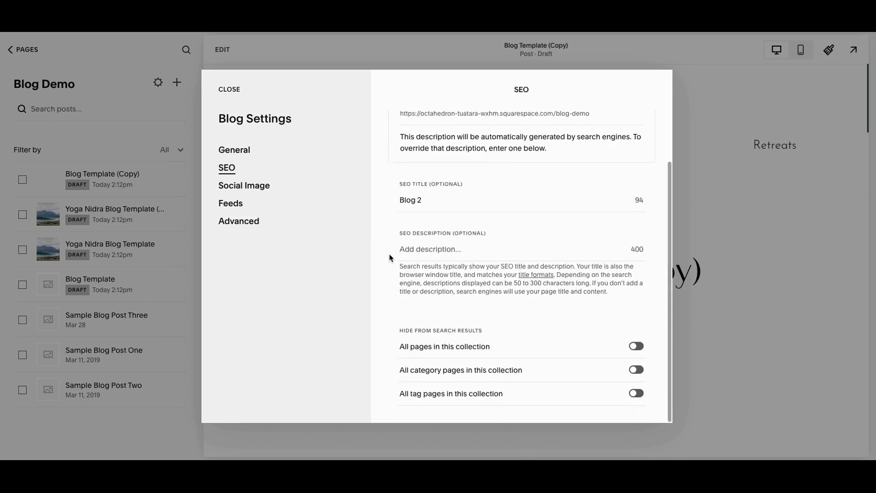
{"action": "scroll", "coordinate": [390, 257], "scroll_direction": "up", "scroll_amount": 3}
{"action": "scroll", "coordinate": [406, 264], "scroll_direction": "down", "scroll_amount": 2}
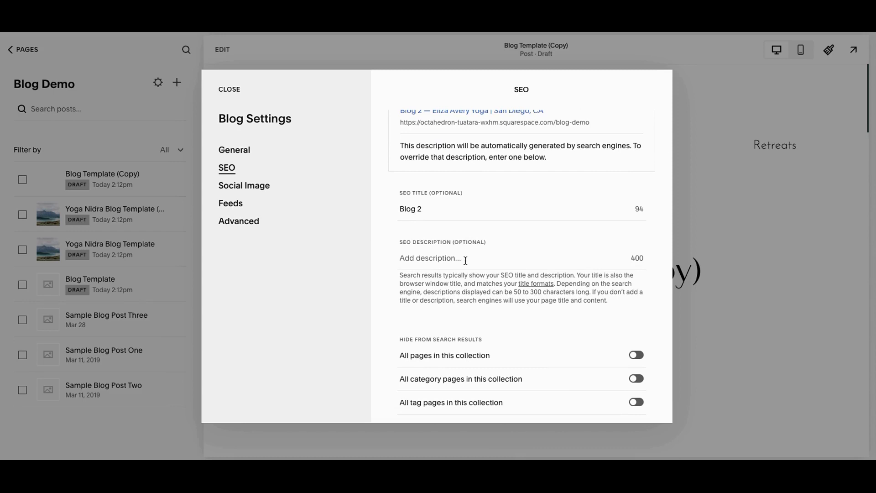
{"action": "scroll", "coordinate": [463, 261], "scroll_direction": "down", "scroll_amount": 1}
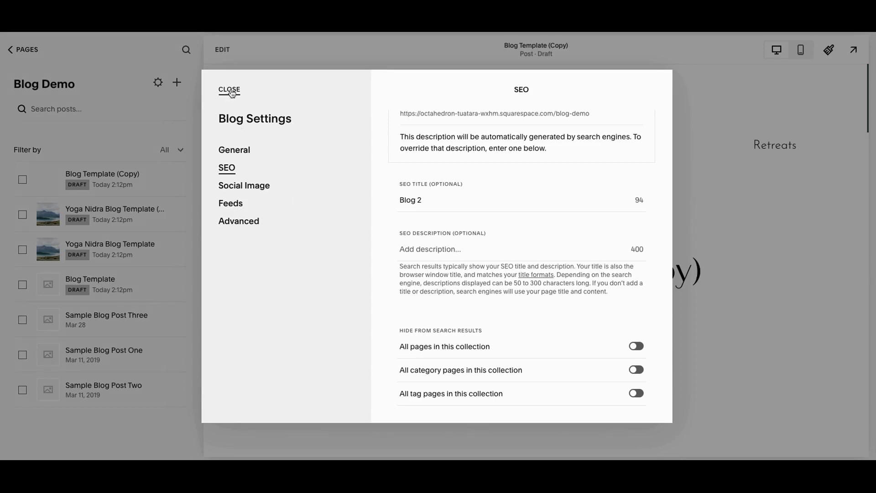
{"action": "left_click", "coordinate": [262, 95]}
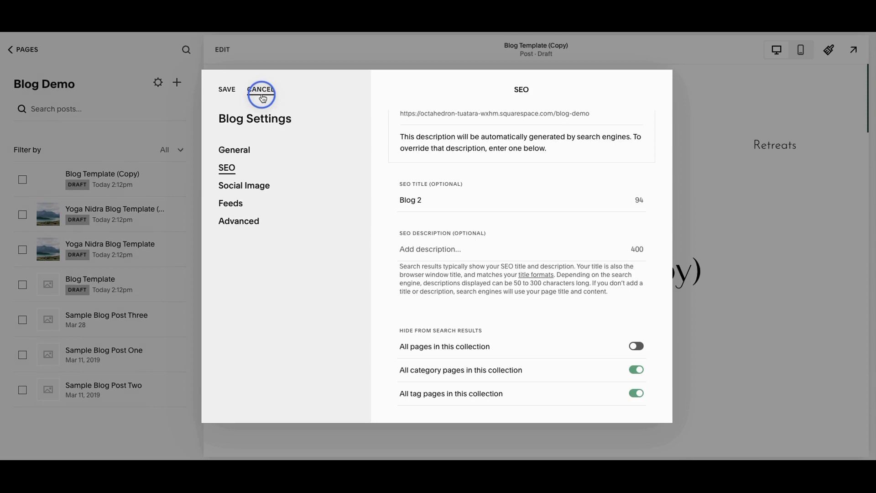
{"action": "key", "text": "Return"}
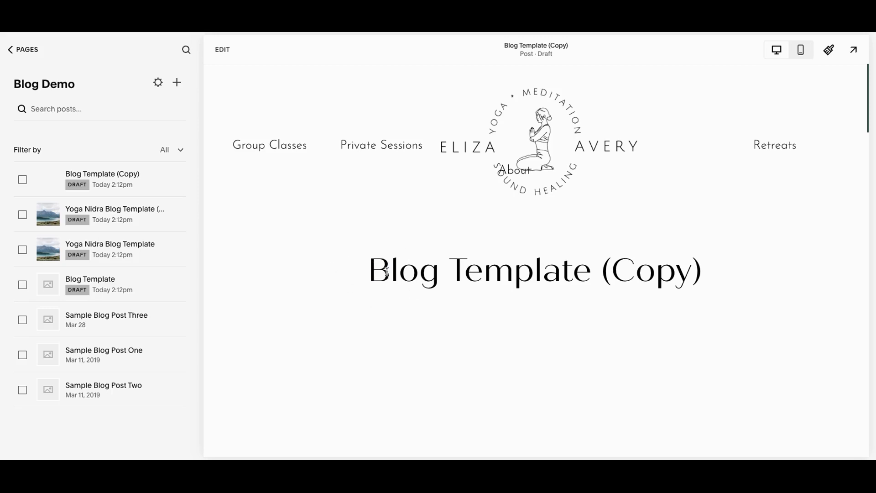
- Leave the Blog Demo post list and return to the site's main menu
{"action": "mouse_move", "coordinate": [180, 184]}
{"action": "scroll", "coordinate": [249, 278], "scroll_direction": "down", "scroll_amount": 1}
{"action": "scroll", "coordinate": [249, 279], "scroll_direction": "up", "scroll_amount": 1}
{"action": "left_click", "coordinate": [27, 50]}
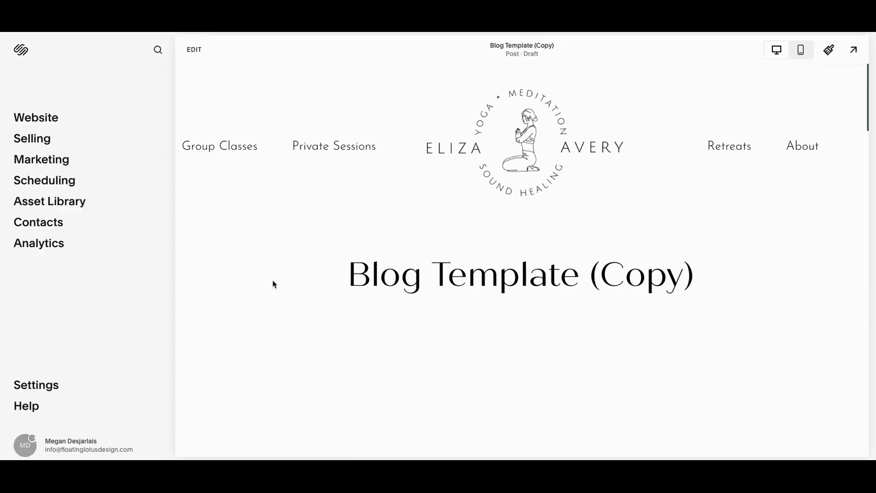